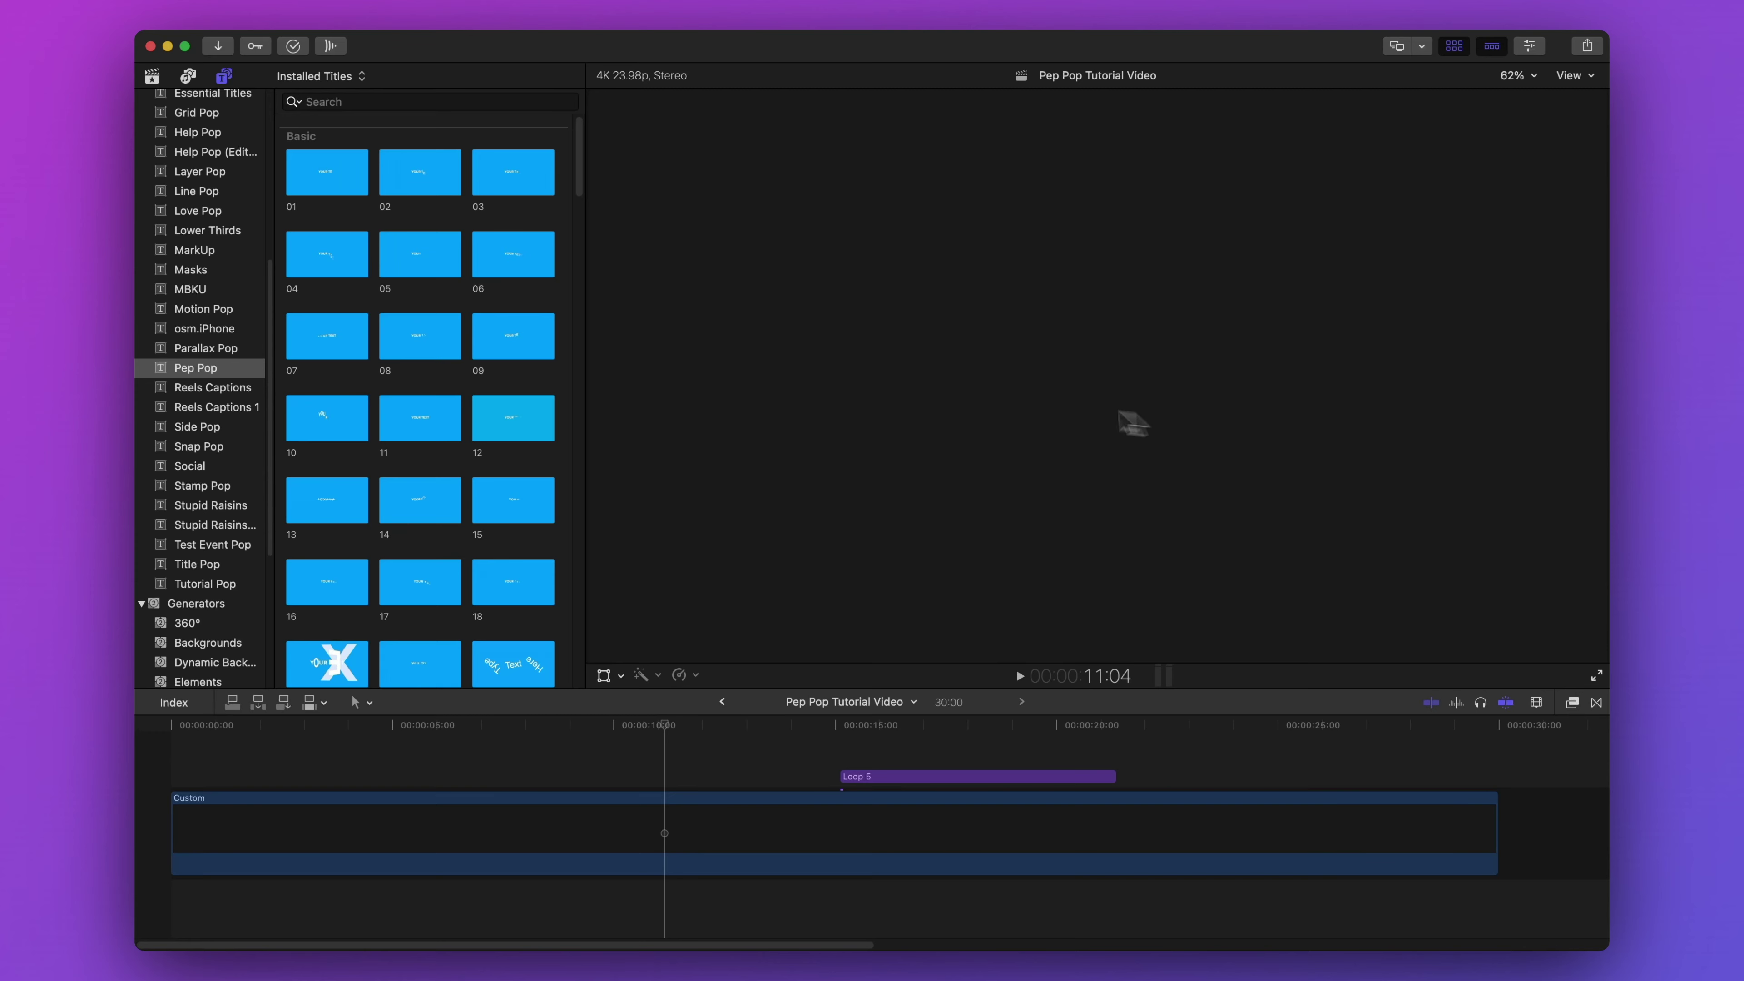
Step: Find the Pep Pop Bounce & Pop titles and preview the Jiggle title in the viewer
{"action": "left_click", "coordinate": [995, 402]}
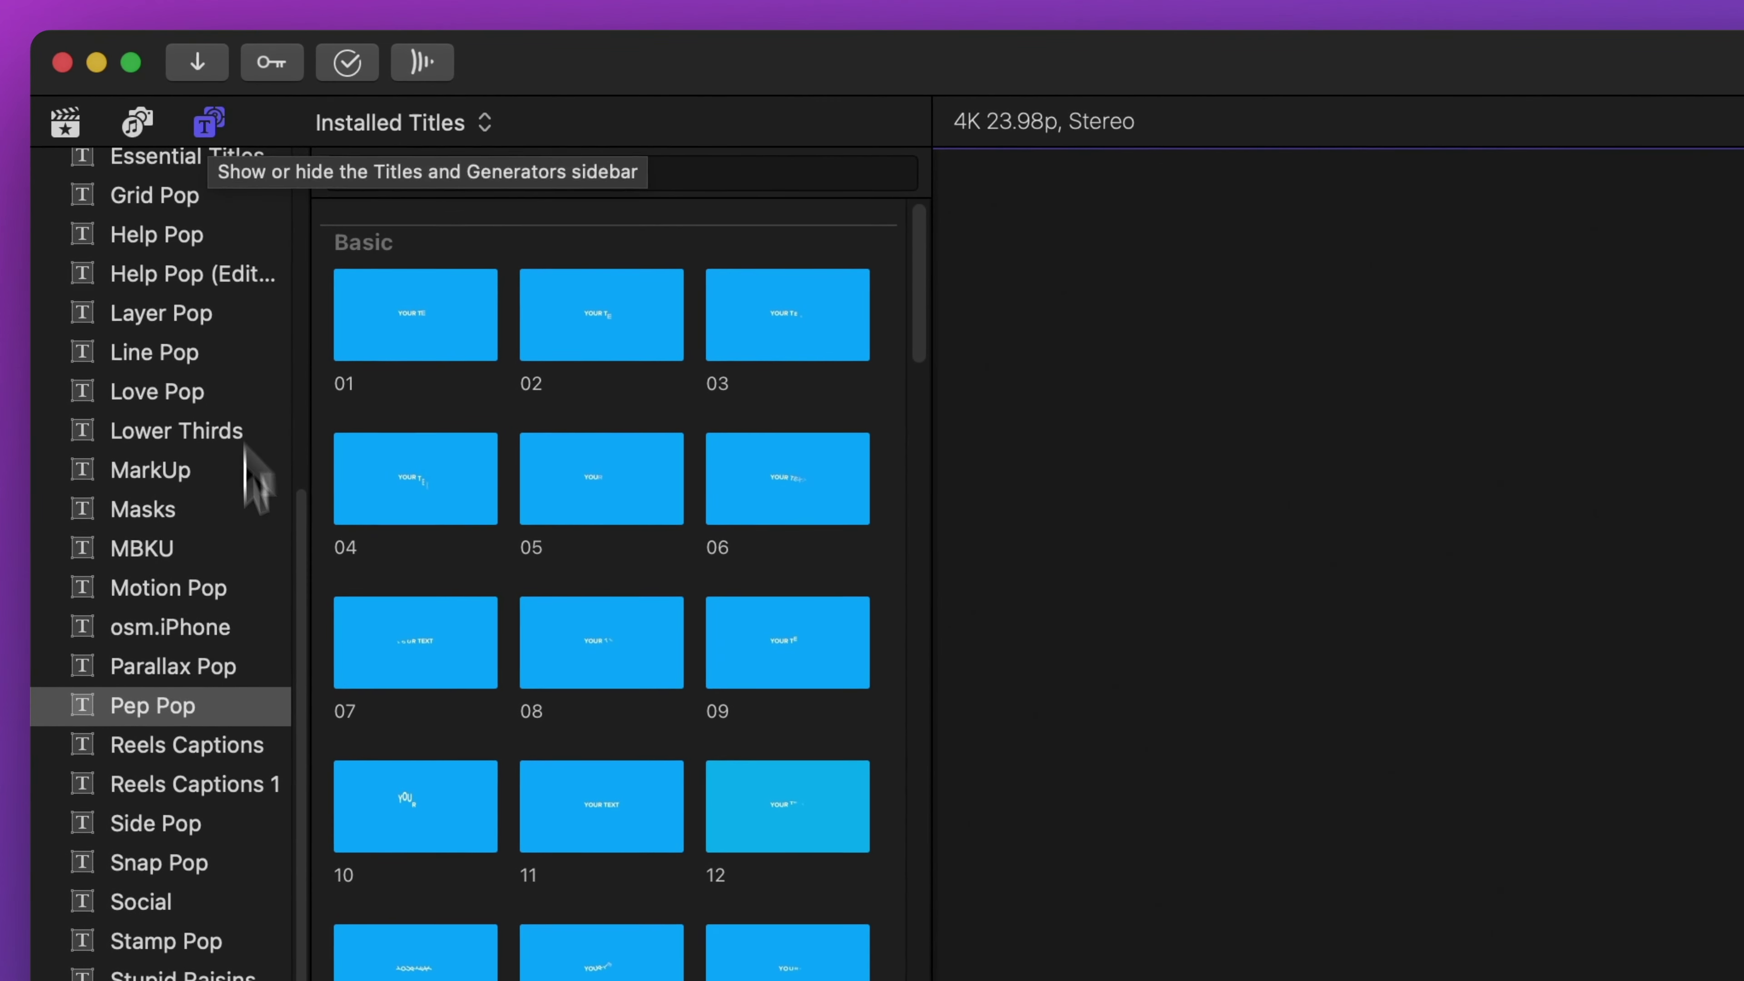
{"action": "left_click", "coordinate": [247, 705]}
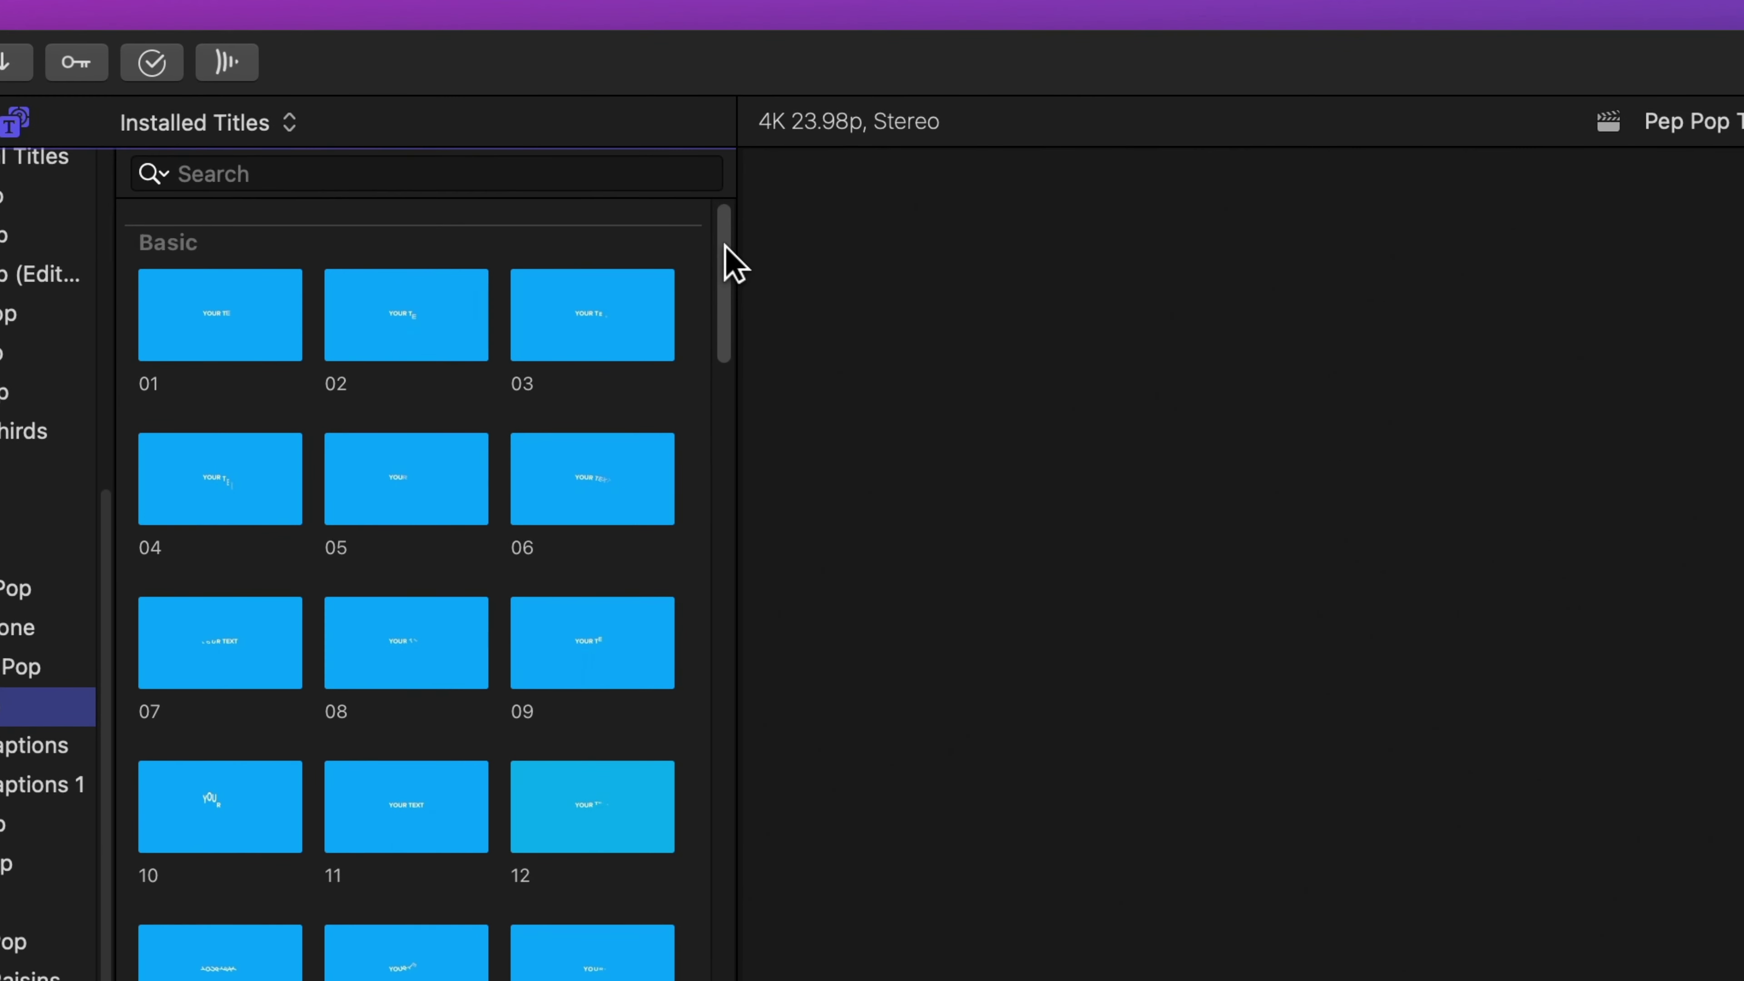
{"action": "left_click_drag", "start_coordinate": [734, 264], "coordinate": [738, 509]}
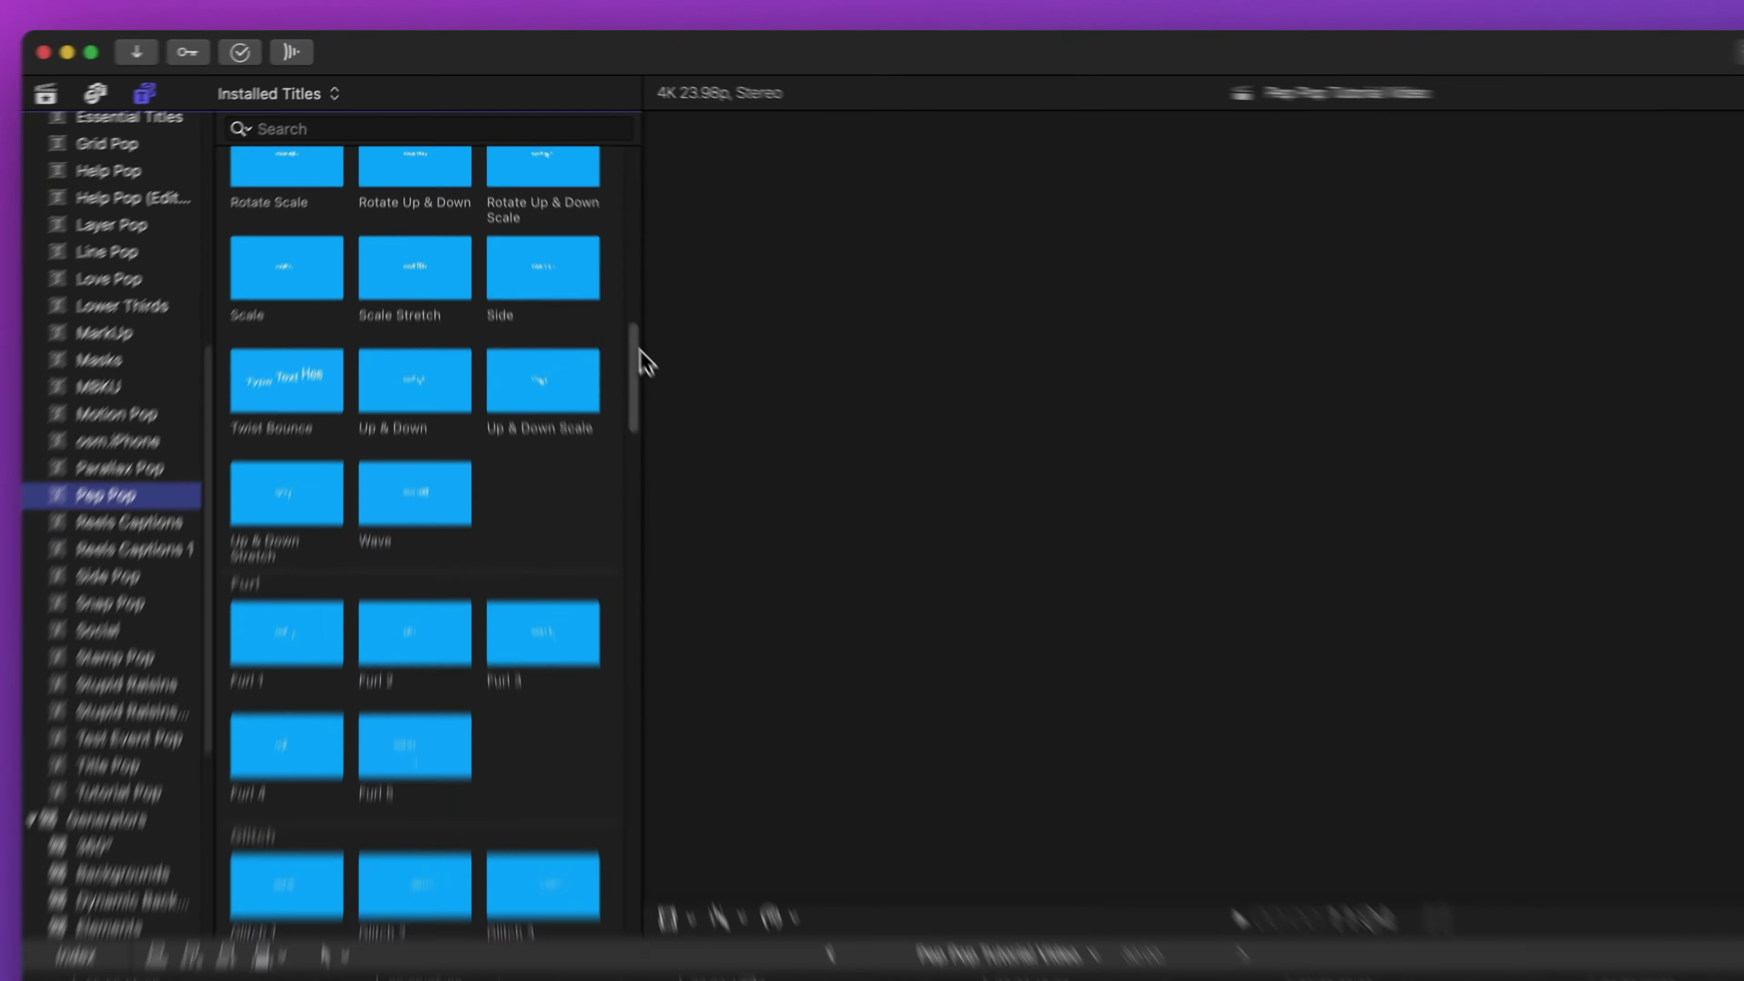
{"action": "left_click_drag", "start_coordinate": [646, 361], "coordinate": [651, 472]}
{"action": "left_click_drag", "start_coordinate": [592, 350], "coordinate": [595, 241]}
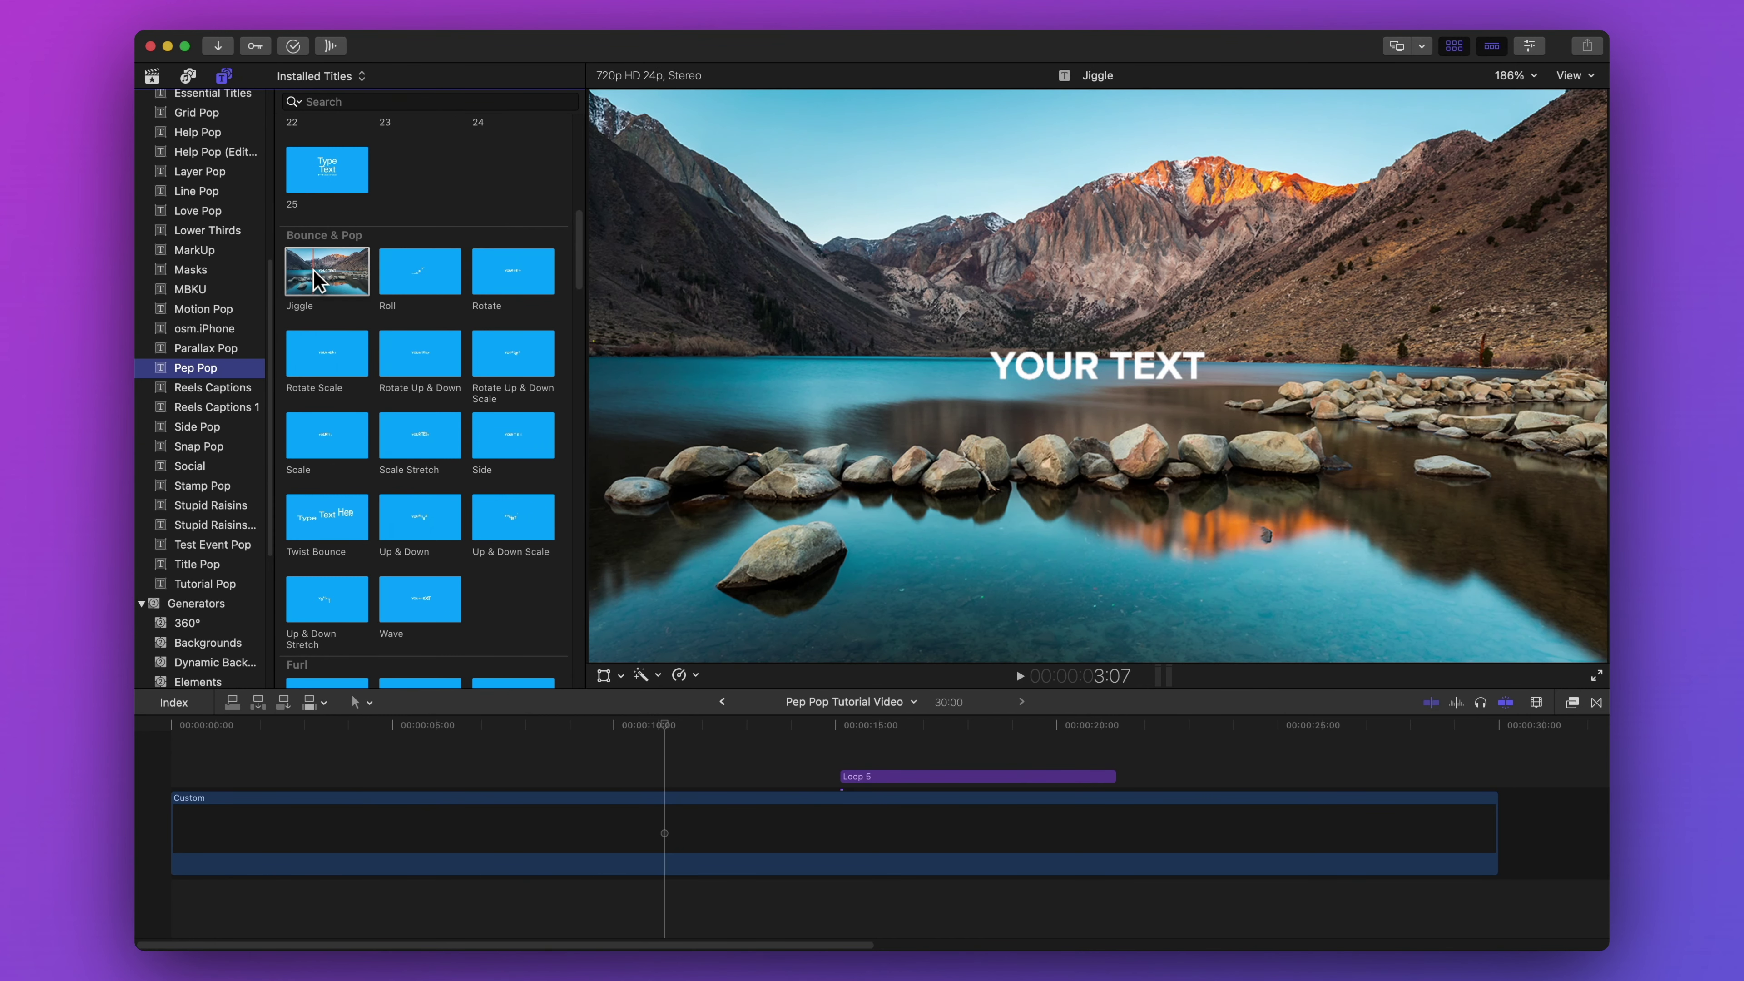
Step: Add the Jiggle title to the timeline and play it back as a preview
{"action": "left_click_drag", "start_coordinate": [316, 278], "coordinate": [356, 755]}
{"action": "key", "text": "space"}
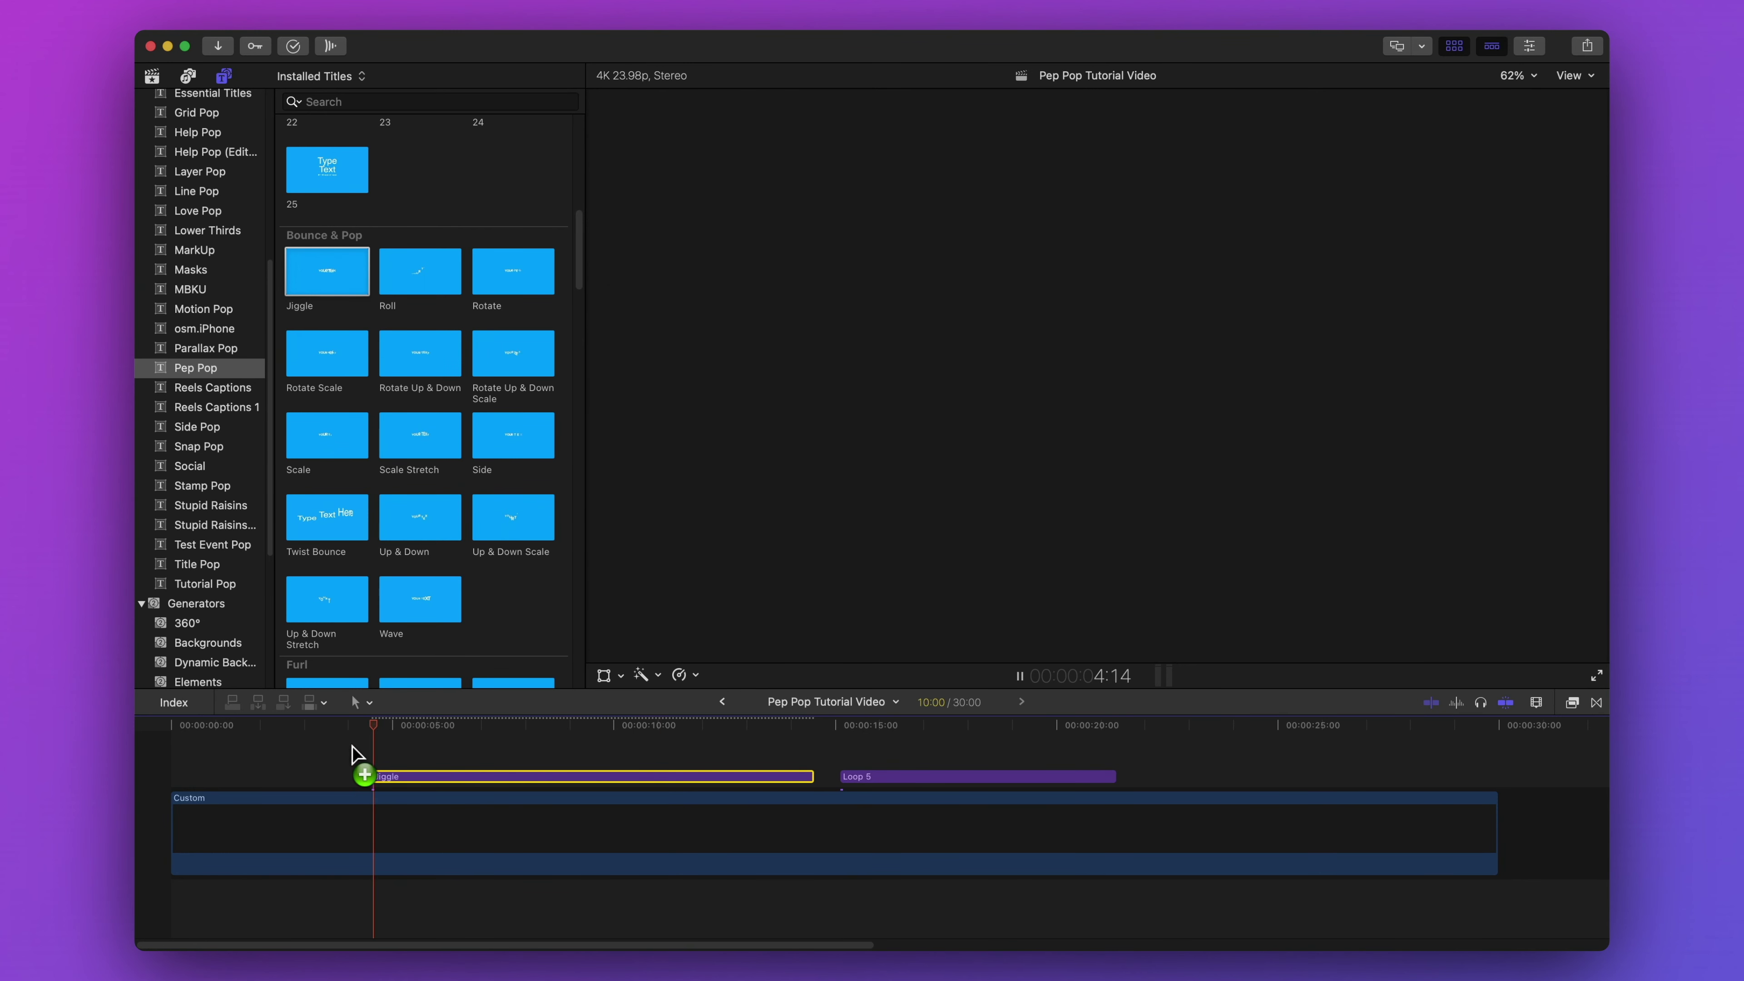
{"action": "key", "text": "space"}
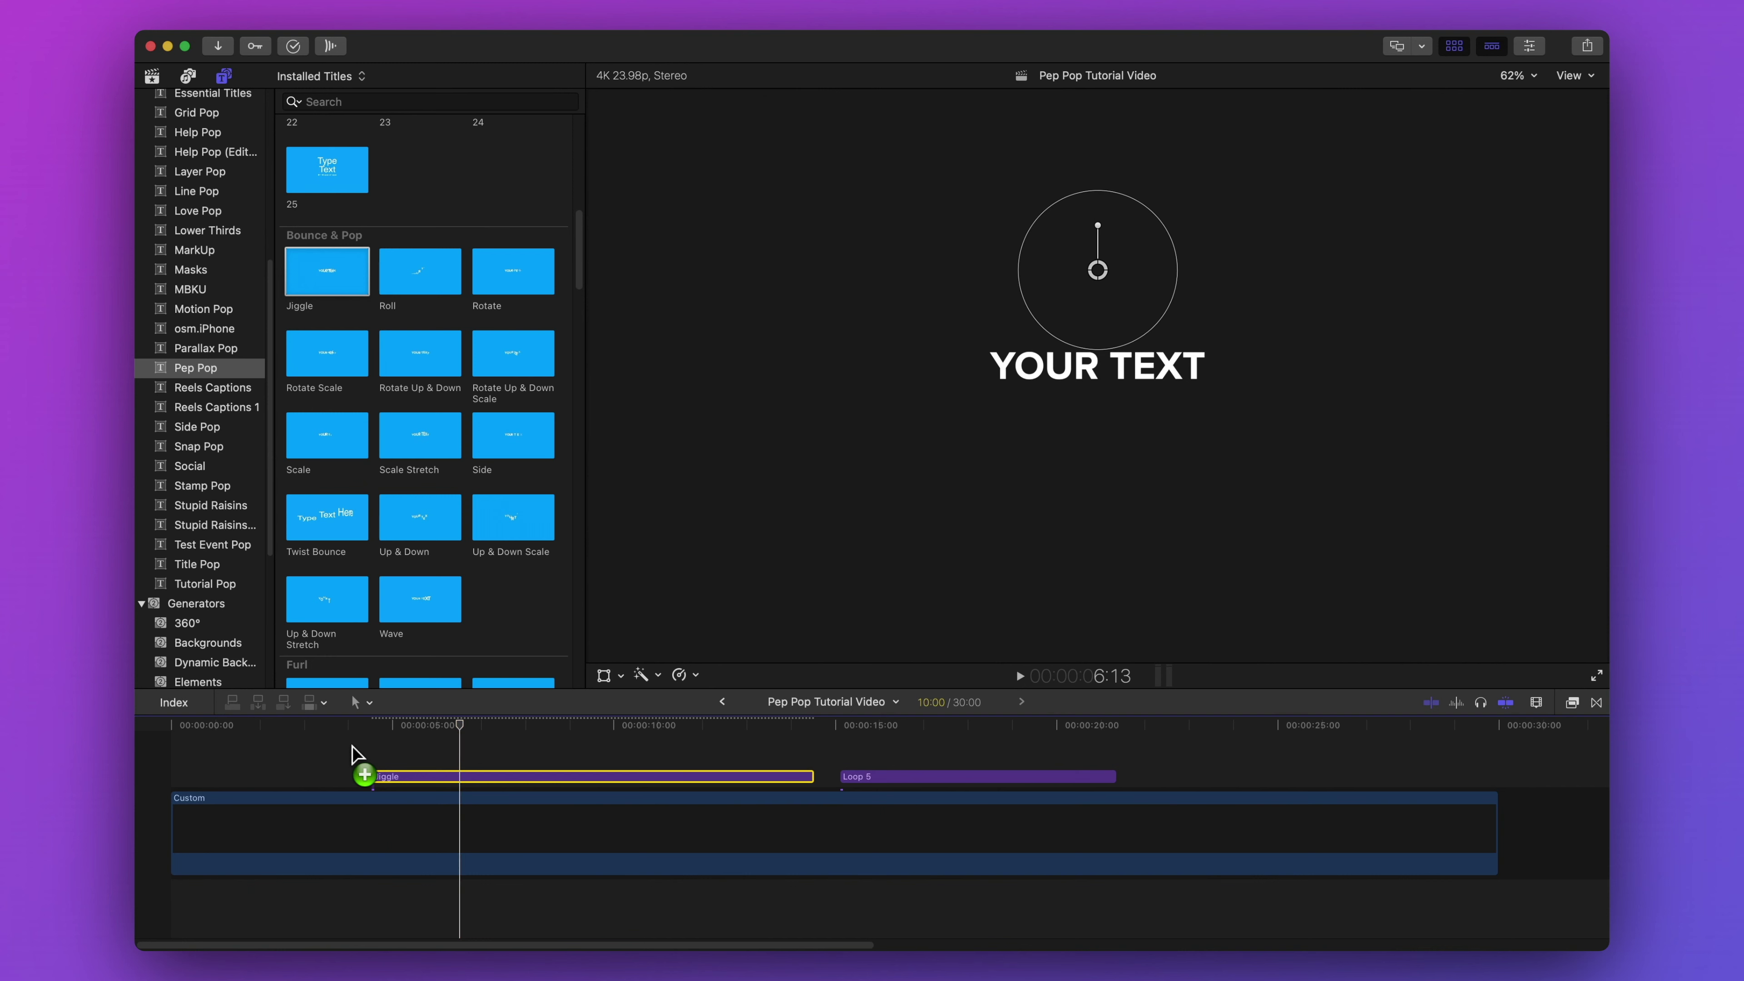
Step: Place the Jiggle title above the Custom clip and trim its start and end
{"action": "left_click_drag", "start_coordinate": [352, 755], "coordinate": [364, 771]}
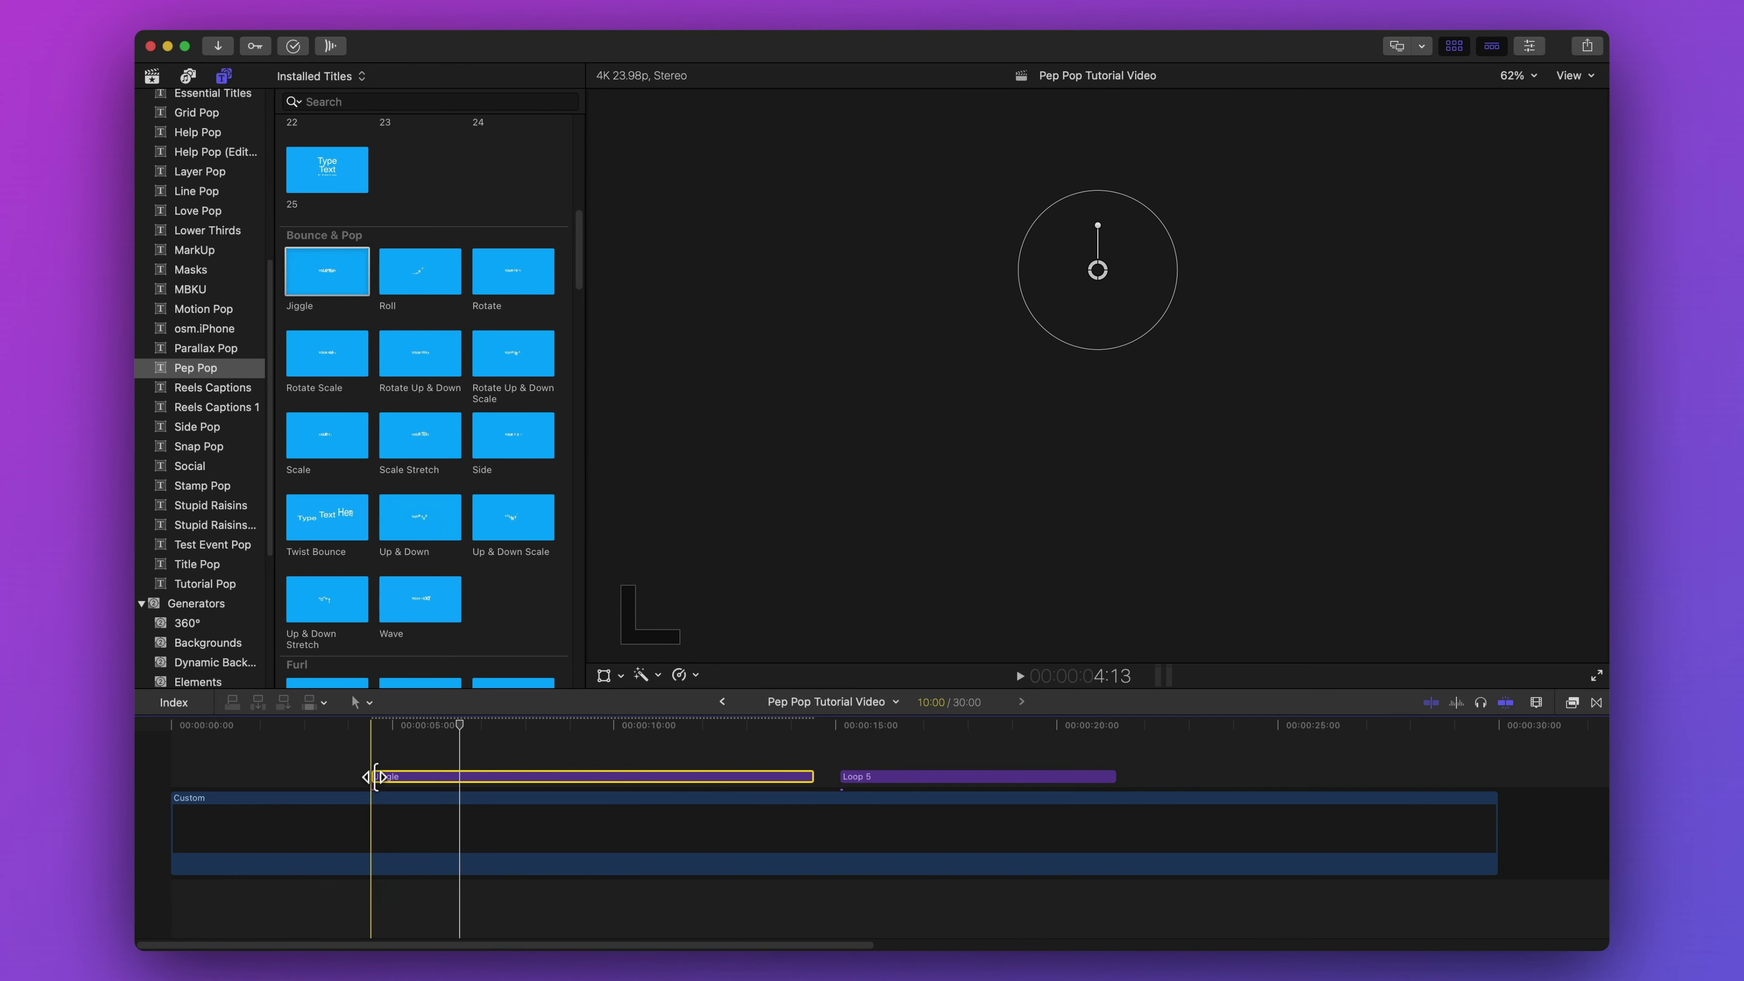
{"action": "mouse_move", "coordinate": [374, 776]}
{"action": "left_mouse_down"}
{"action": "mouse_move", "coordinate": [496, 779]}
{"action": "mouse_move", "coordinate": [399, 778]}
{"action": "left_mouse_up"}
{"action": "left_click_drag", "start_coordinate": [813, 776], "coordinate": [680, 776]}
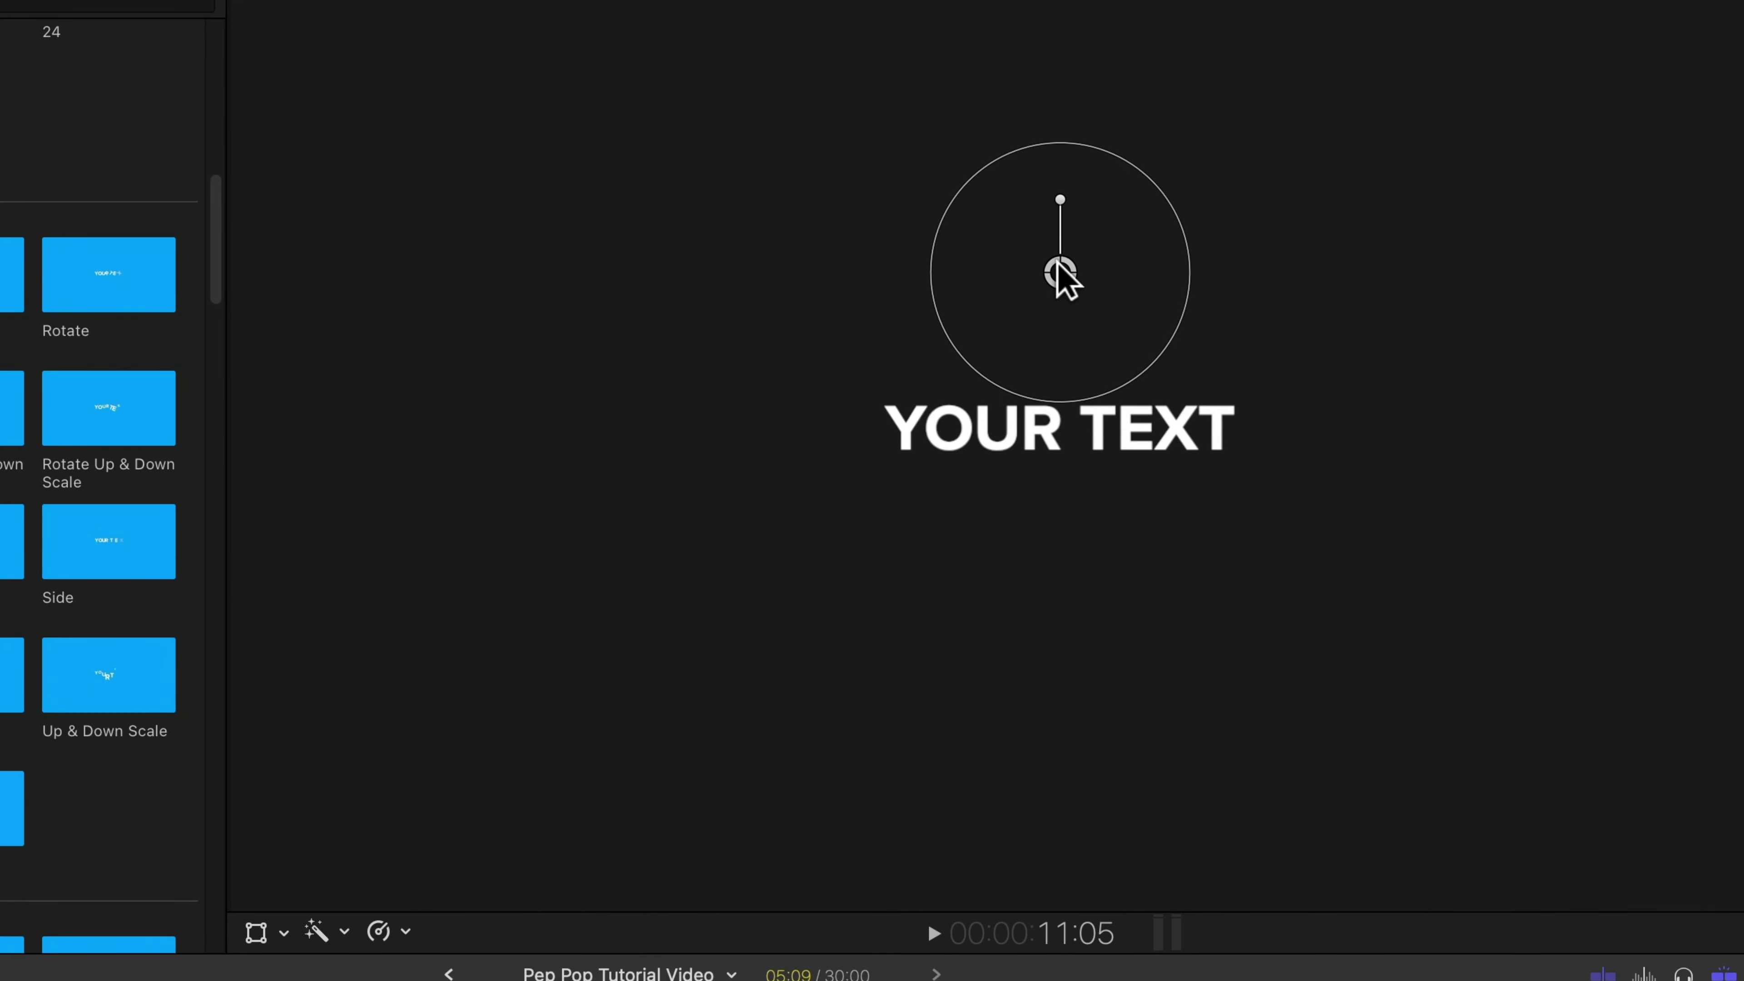
Step: Scale up the YOUR TEXT title on screen, undoing trial moves so it stays centred
{"action": "left_click_drag", "start_coordinate": [1063, 275], "coordinate": [875, 369]}
{"action": "key", "text": "super+z"}
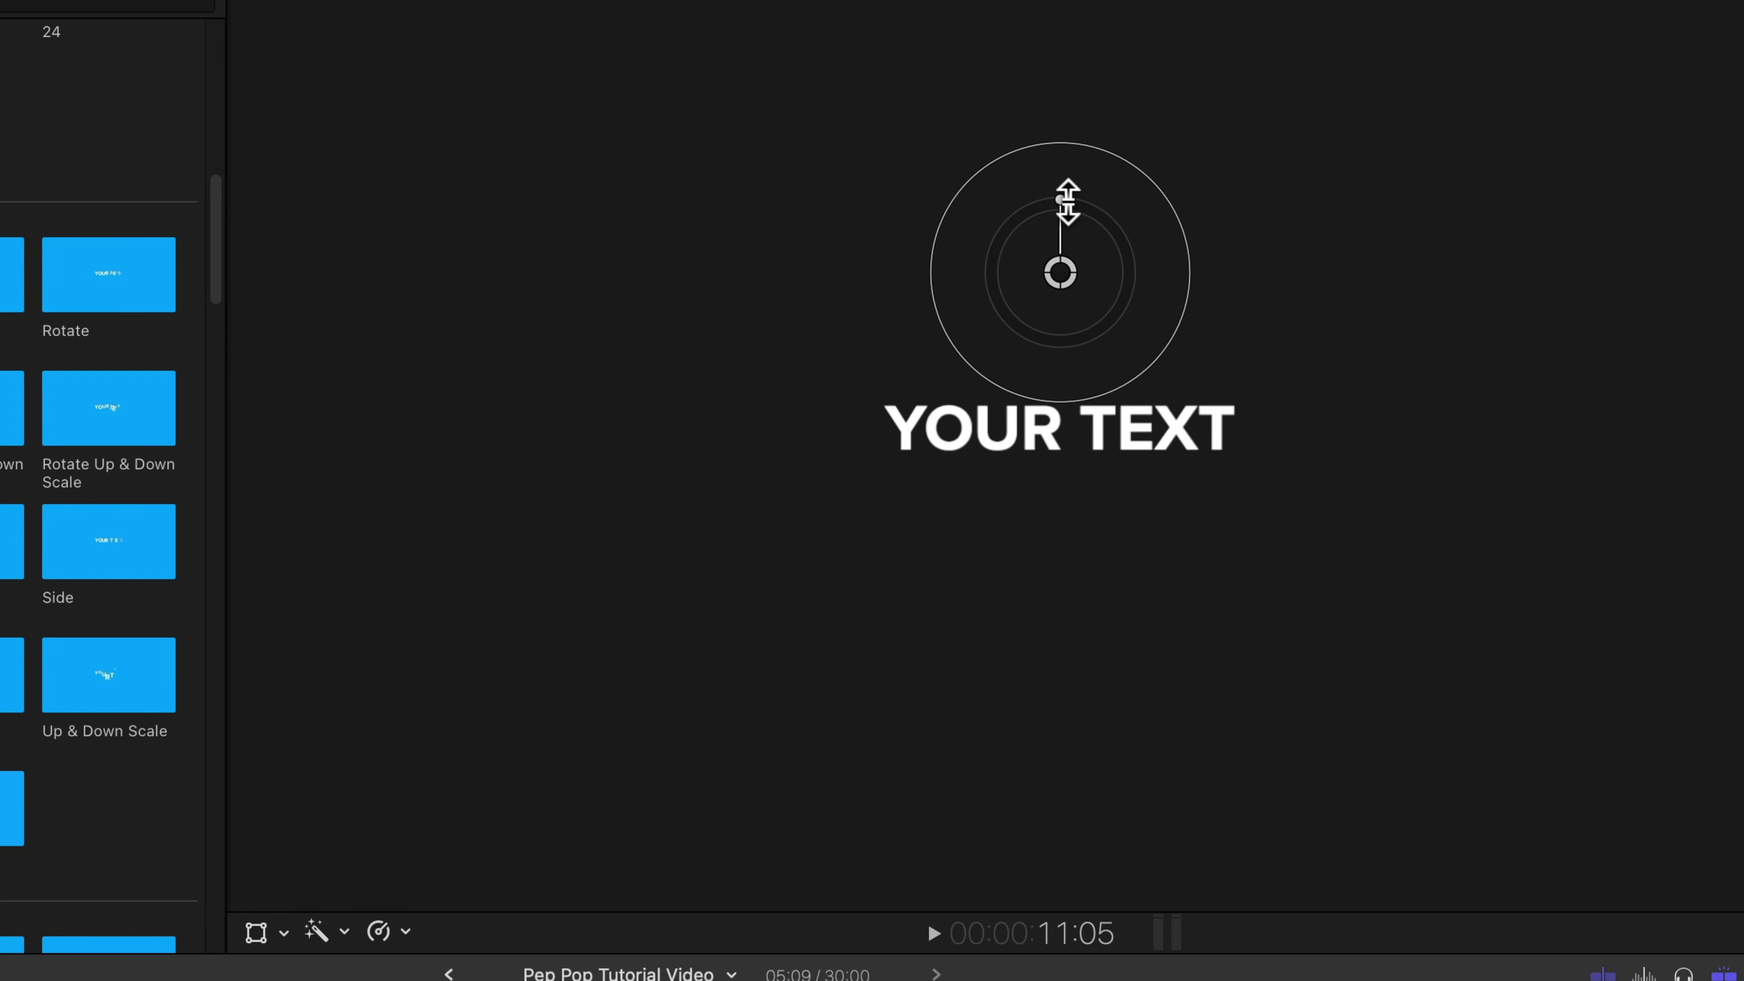
{"action": "left_click_drag", "start_coordinate": [1060, 200], "coordinate": [1255, 163]}
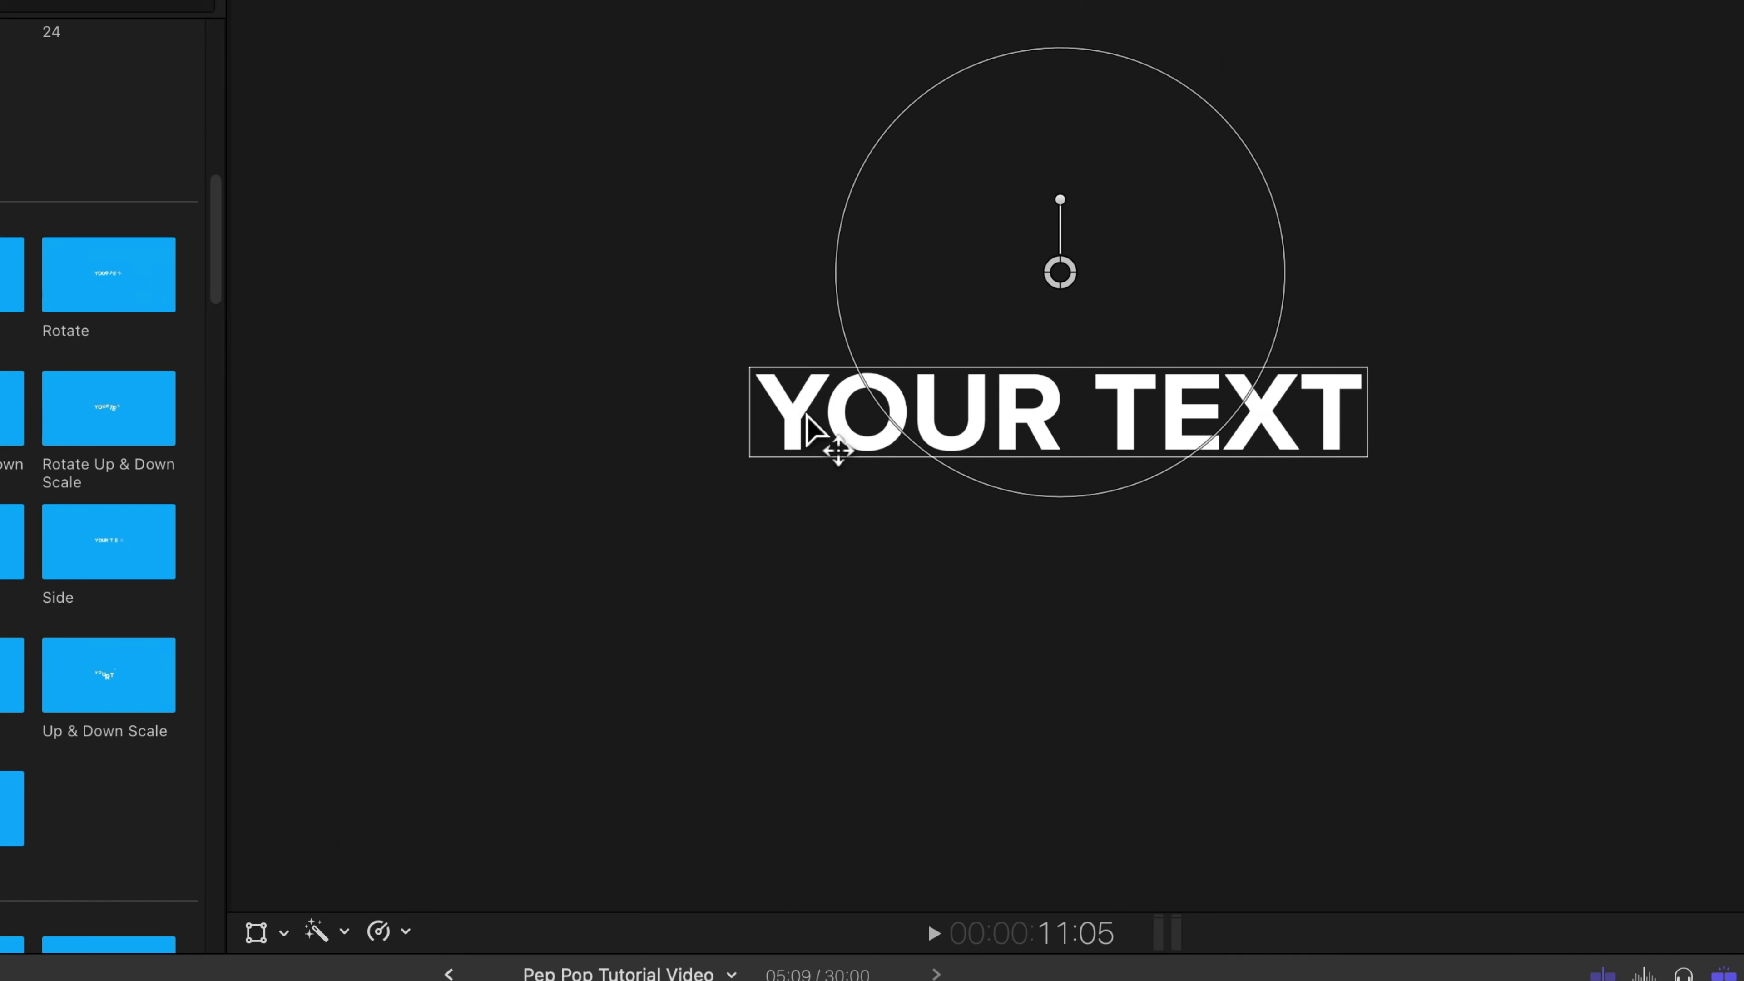
{"action": "left_click_drag", "start_coordinate": [807, 415], "coordinate": [846, 597]}
{"action": "key", "text": "super+z"}
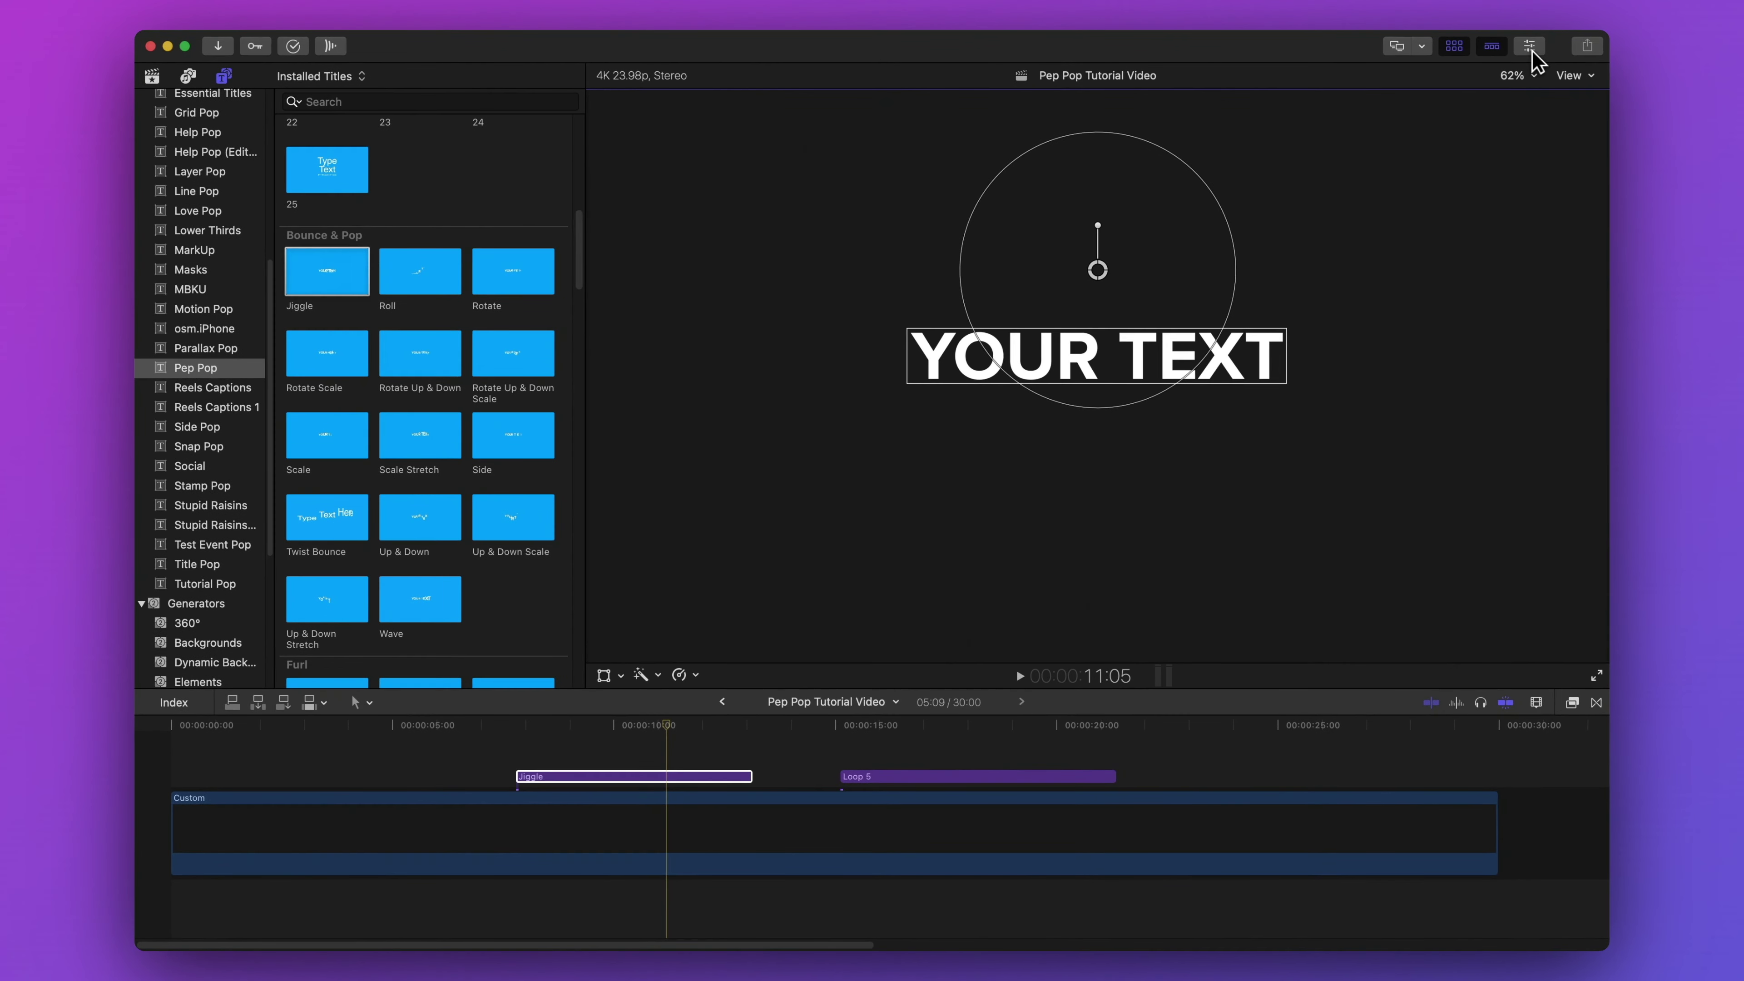
{"action": "left_click", "coordinate": [1530, 47]}
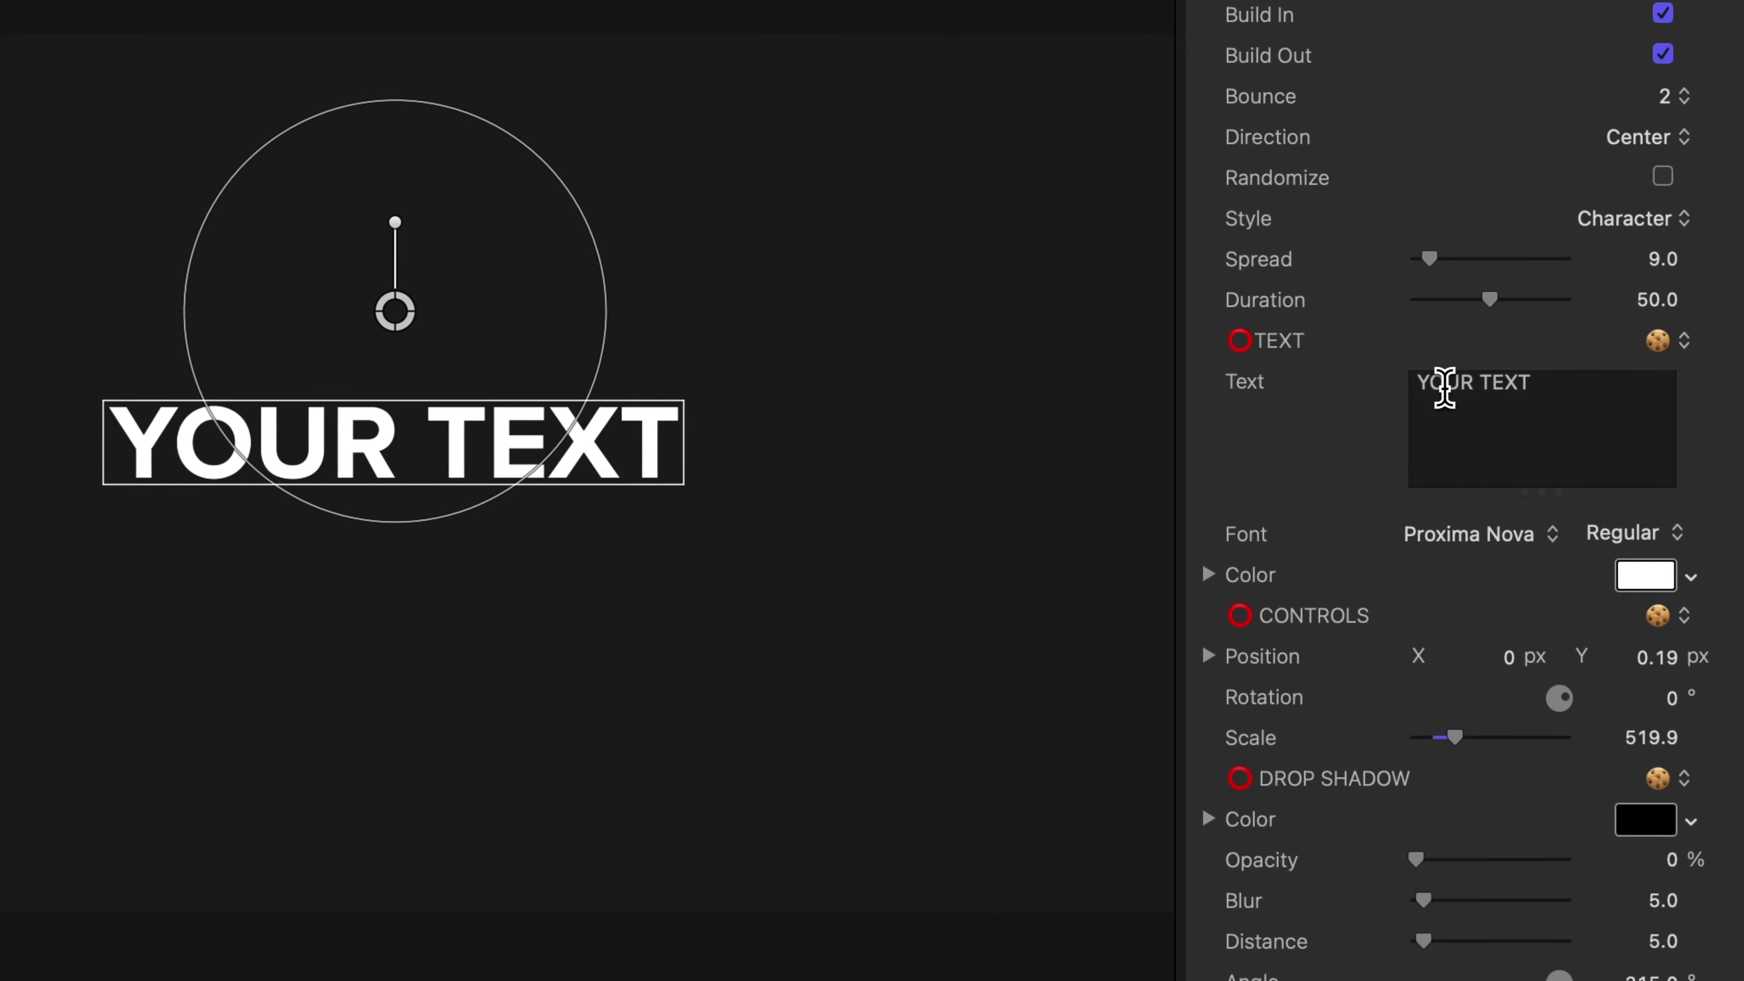
Step: Replace YOUR with STUPID and TEXT with RAISINS in the title text
{"action": "double_click", "coordinate": [1398, 329]}
{"action": "type", "text": "STUPID"}
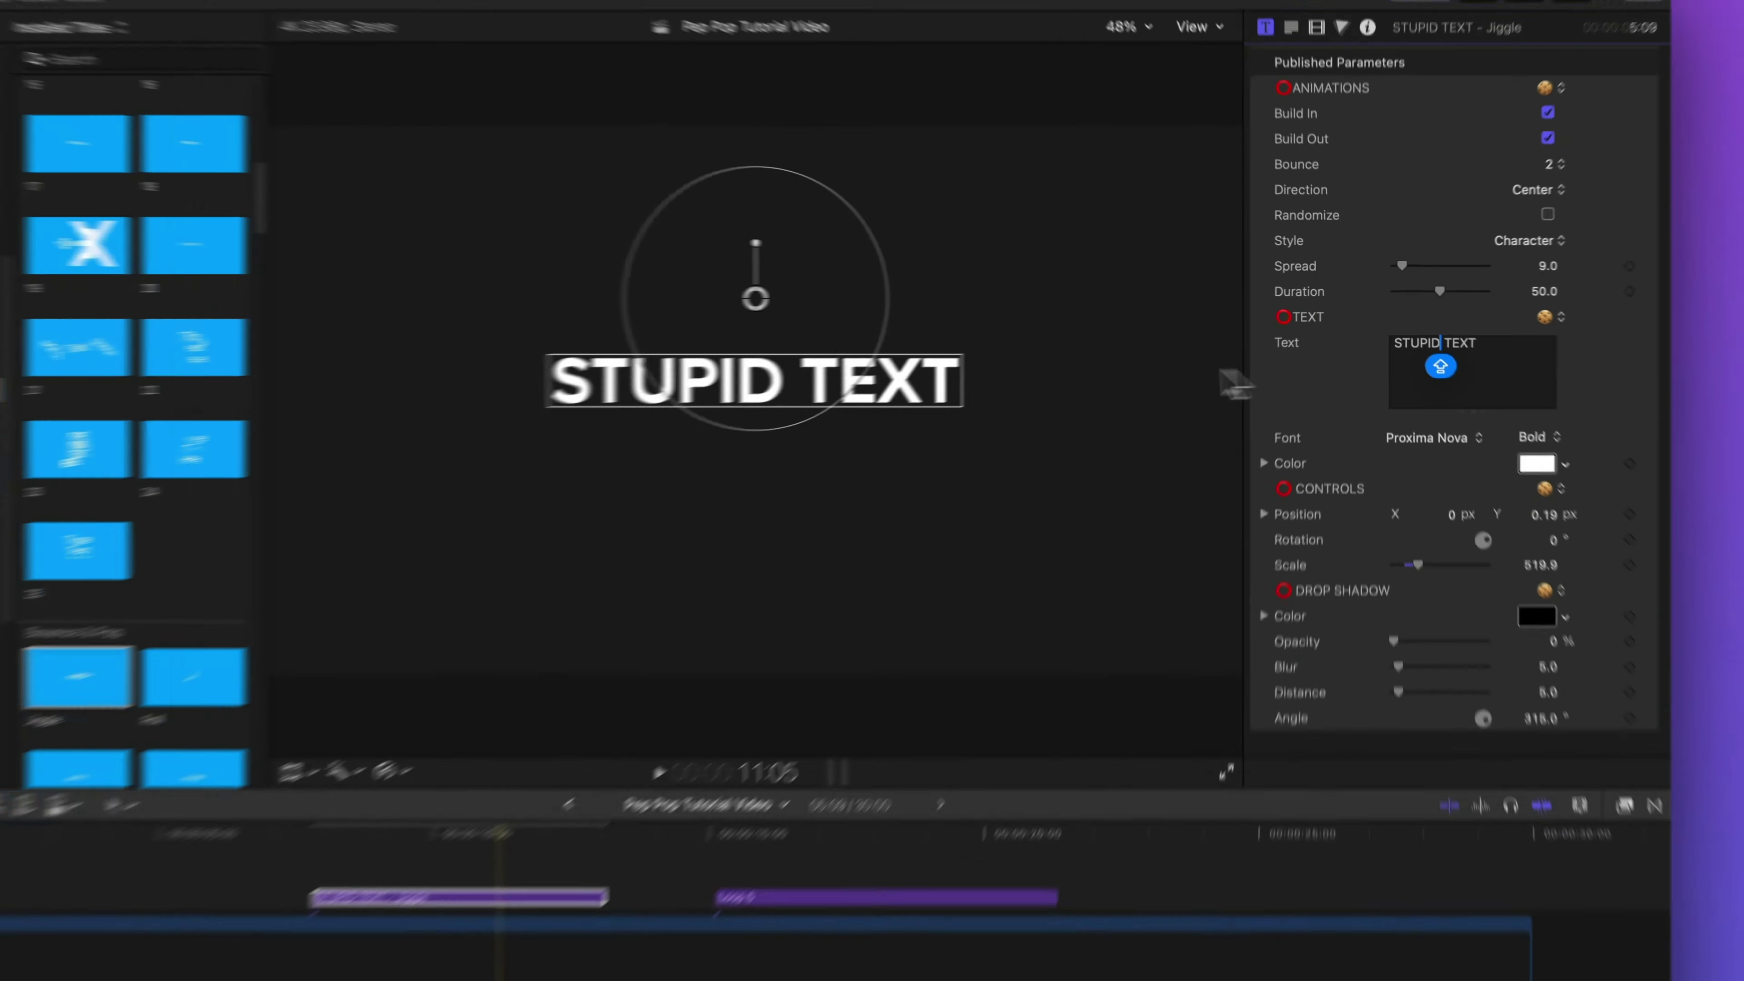
{"action": "double_click", "coordinate": [923, 382]}
{"action": "type", "text": "RAISIN"}
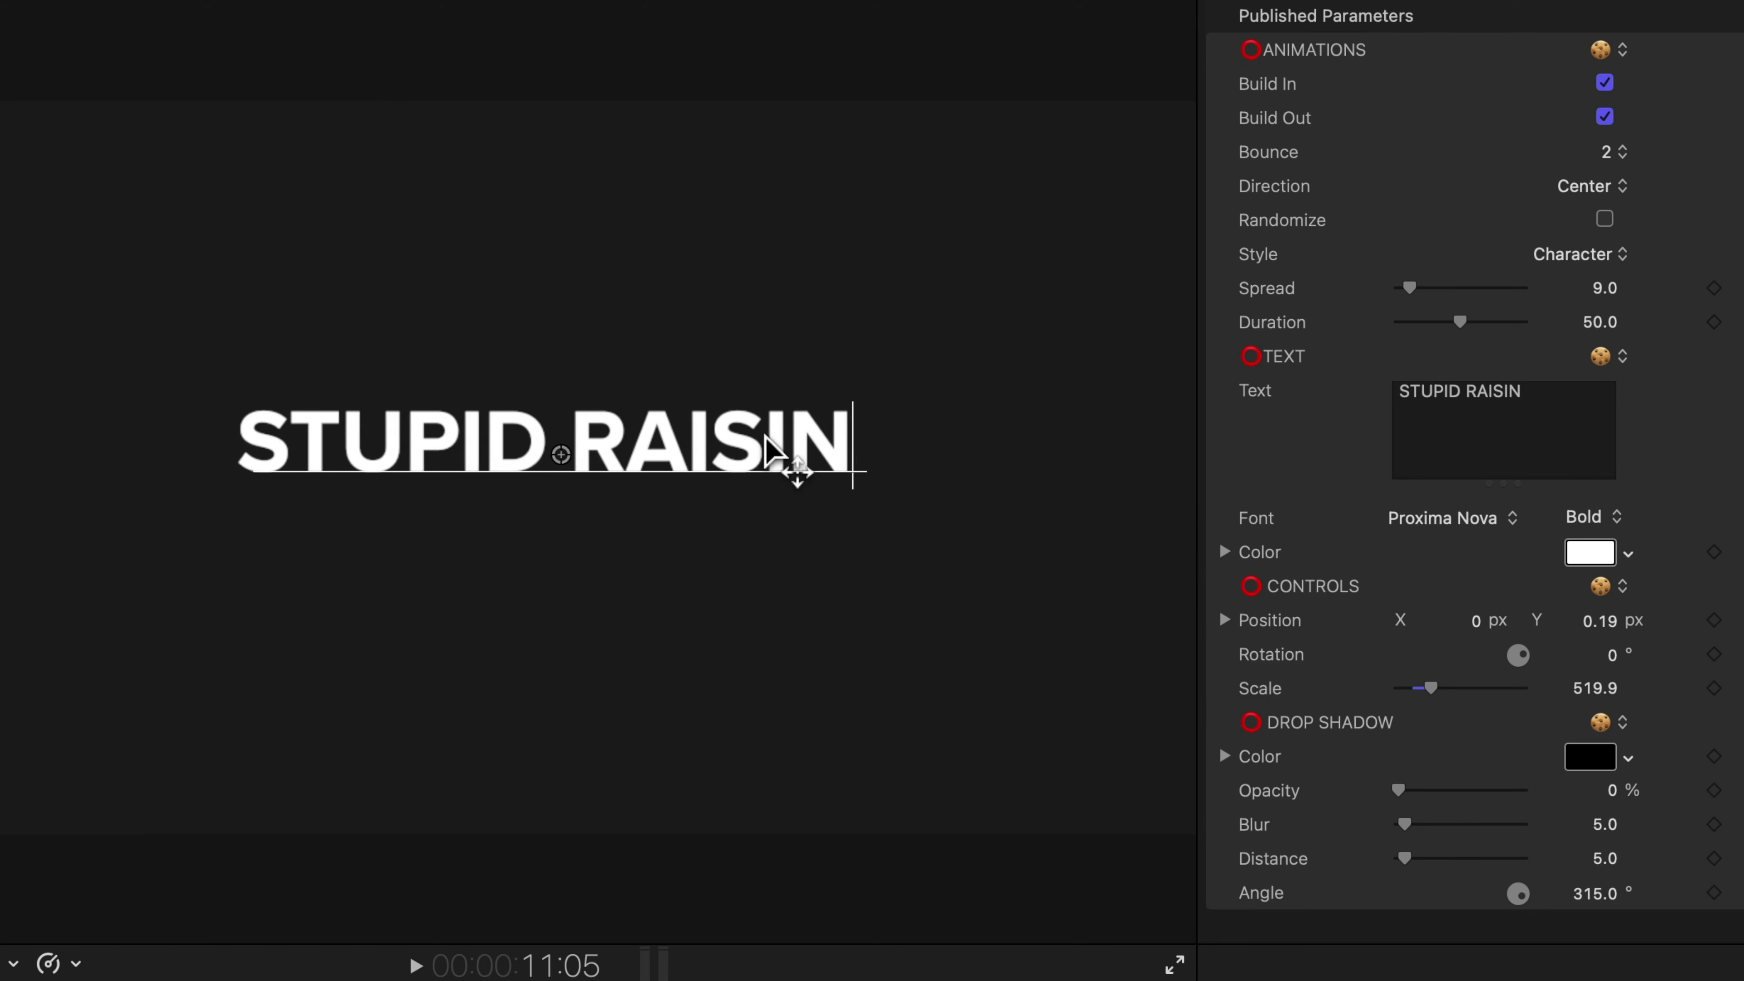
{"action": "type", "text": "S"}
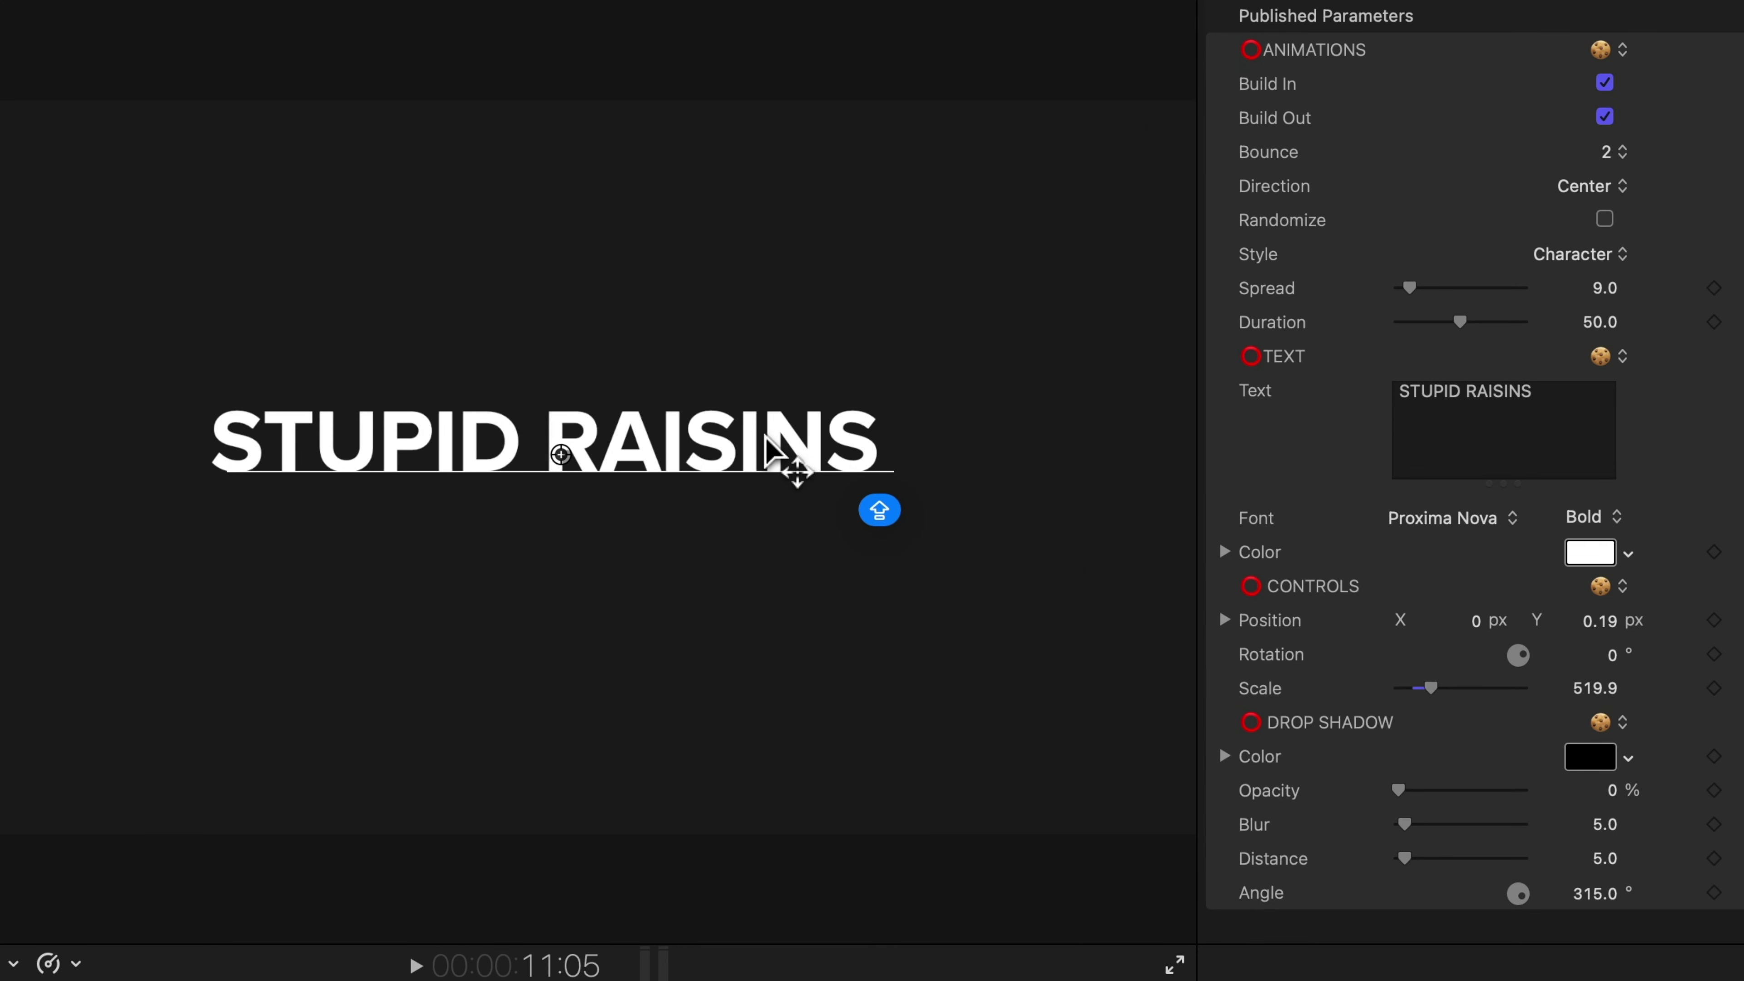
Step: Set the title font to Rajdhani Semibold and make the text colour purple
{"action": "left_click", "coordinate": [1452, 522]}
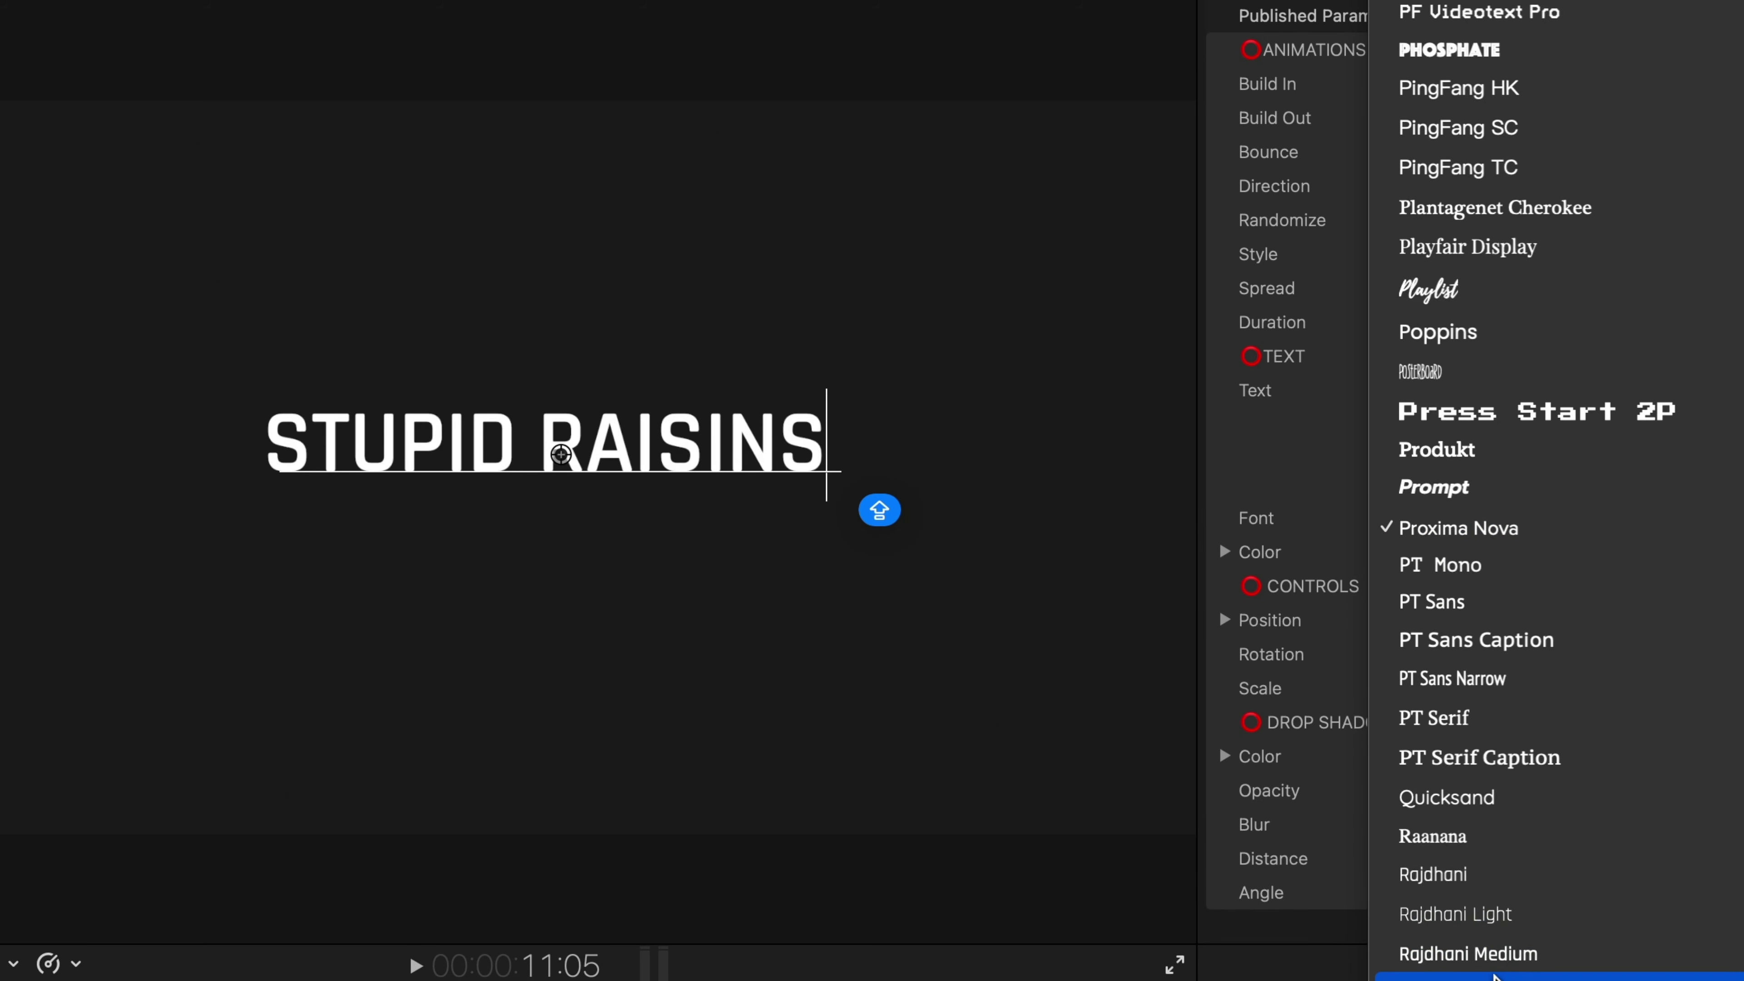
{"action": "left_click", "coordinate": [1490, 957]}
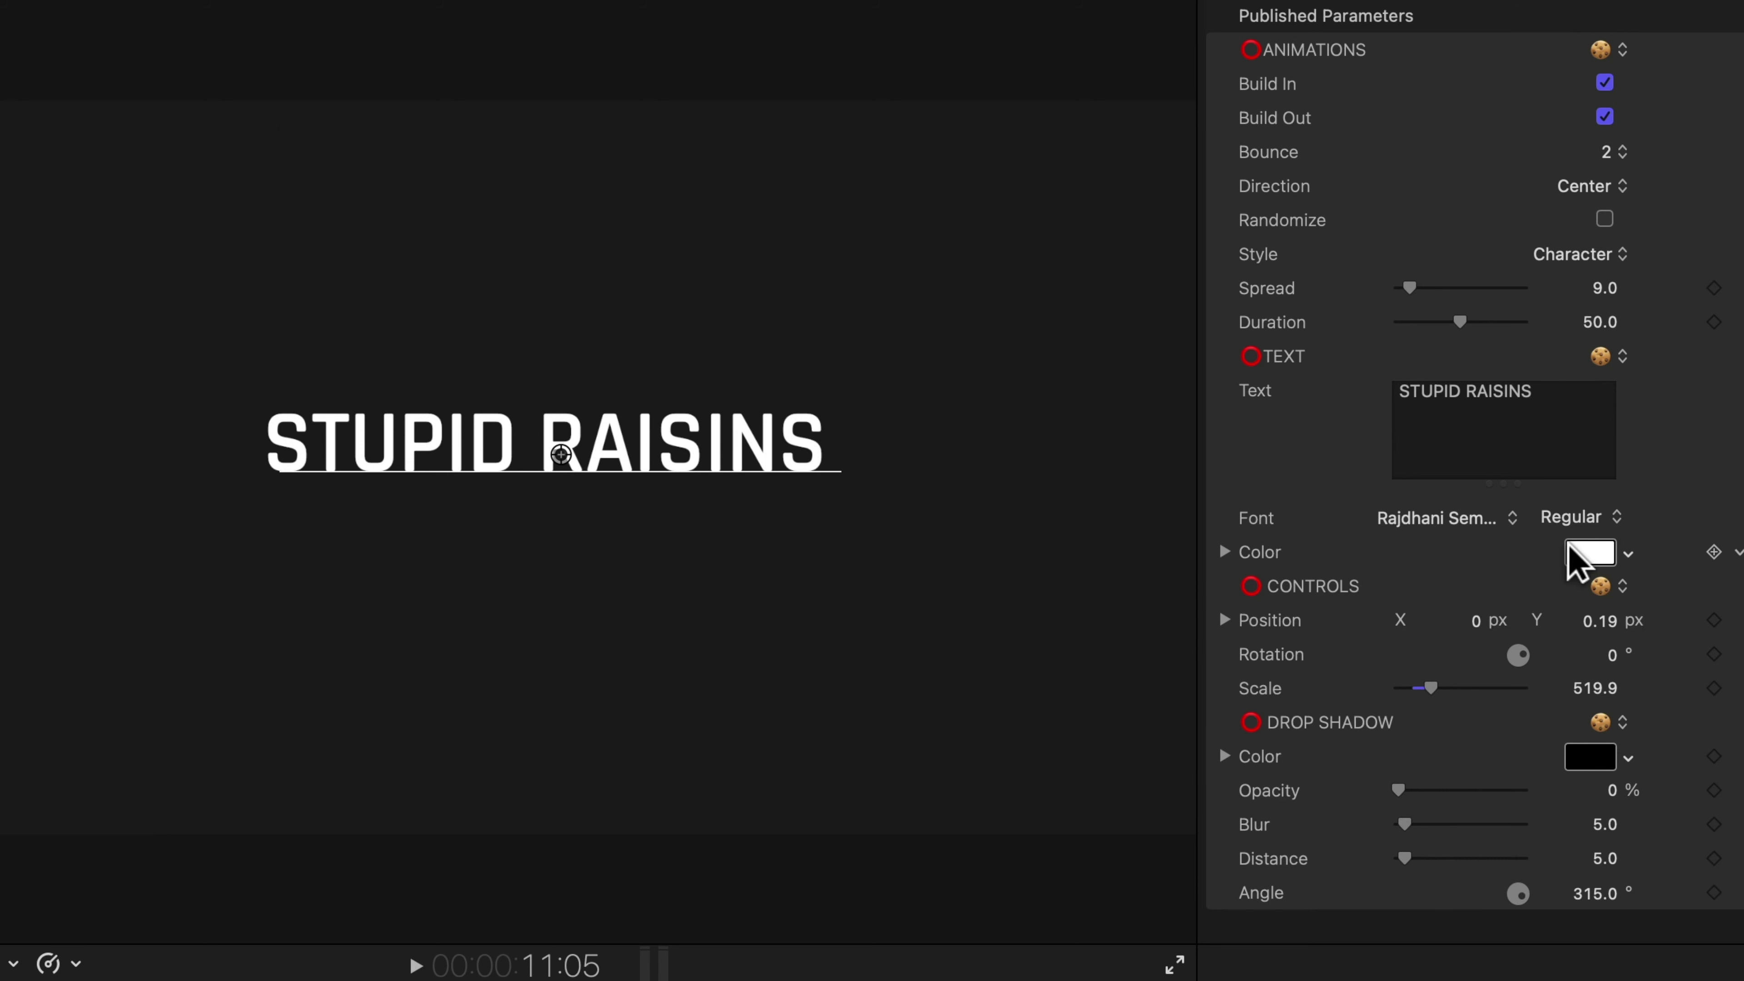
{"action": "left_click", "coordinate": [1586, 554]}
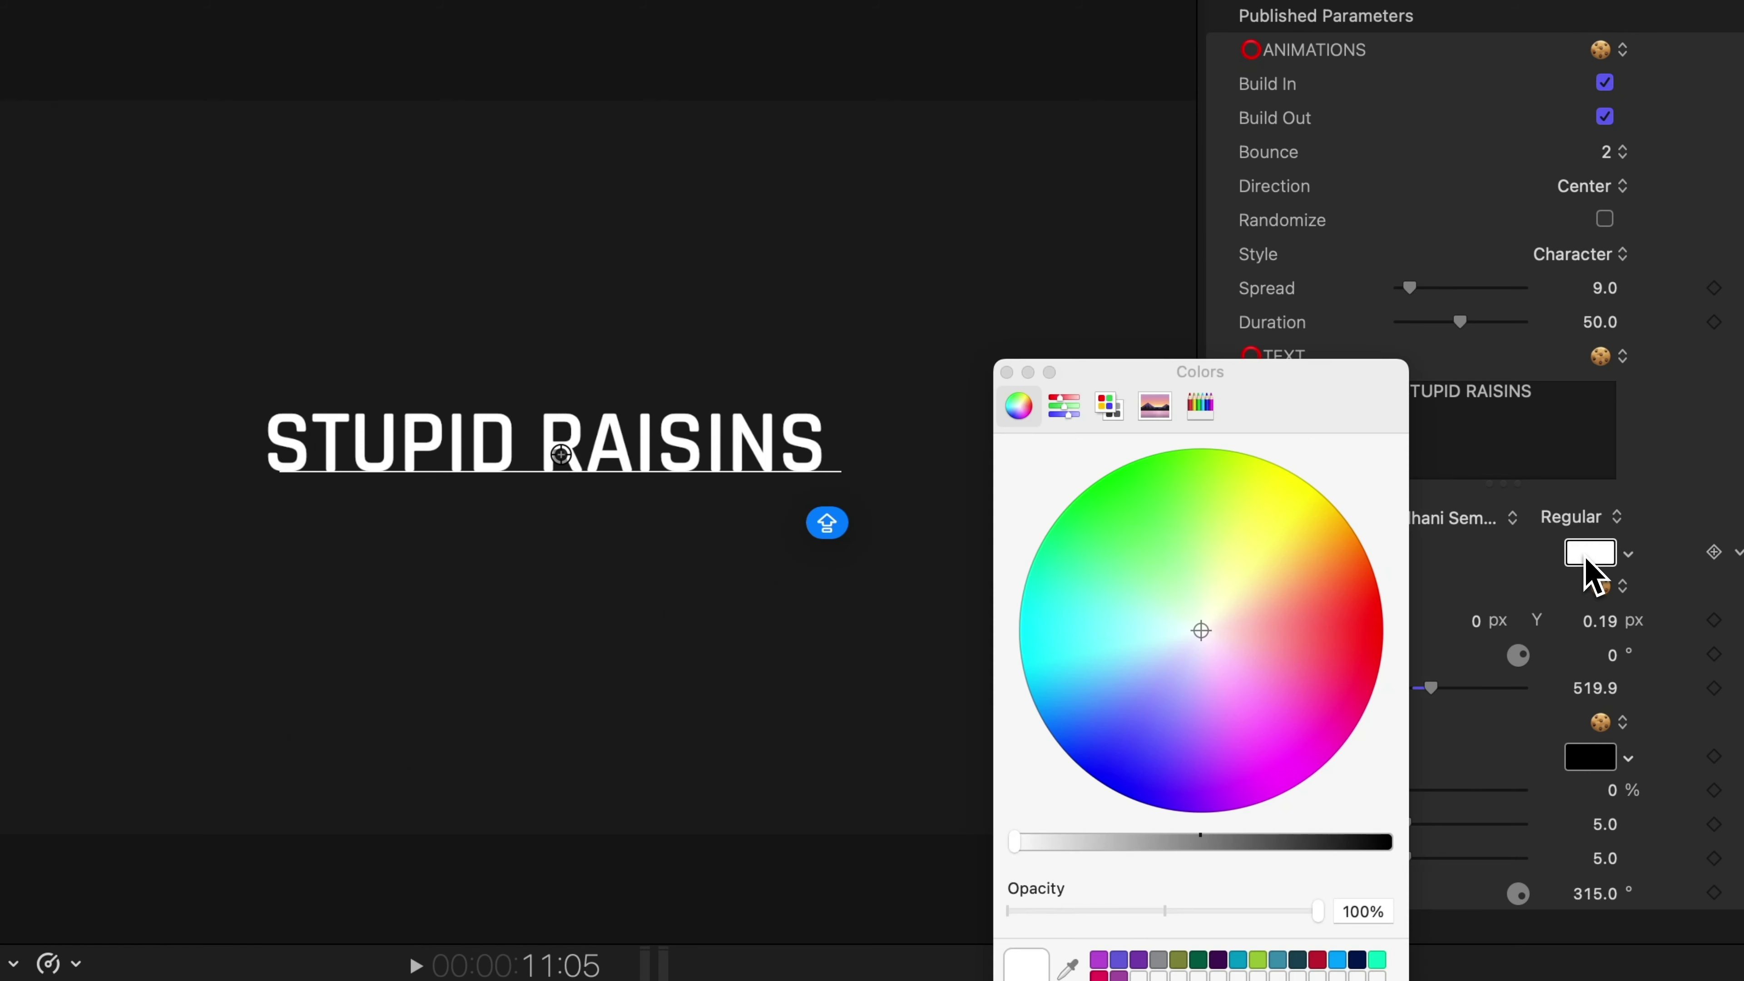
{"action": "left_click", "coordinate": [1104, 958]}
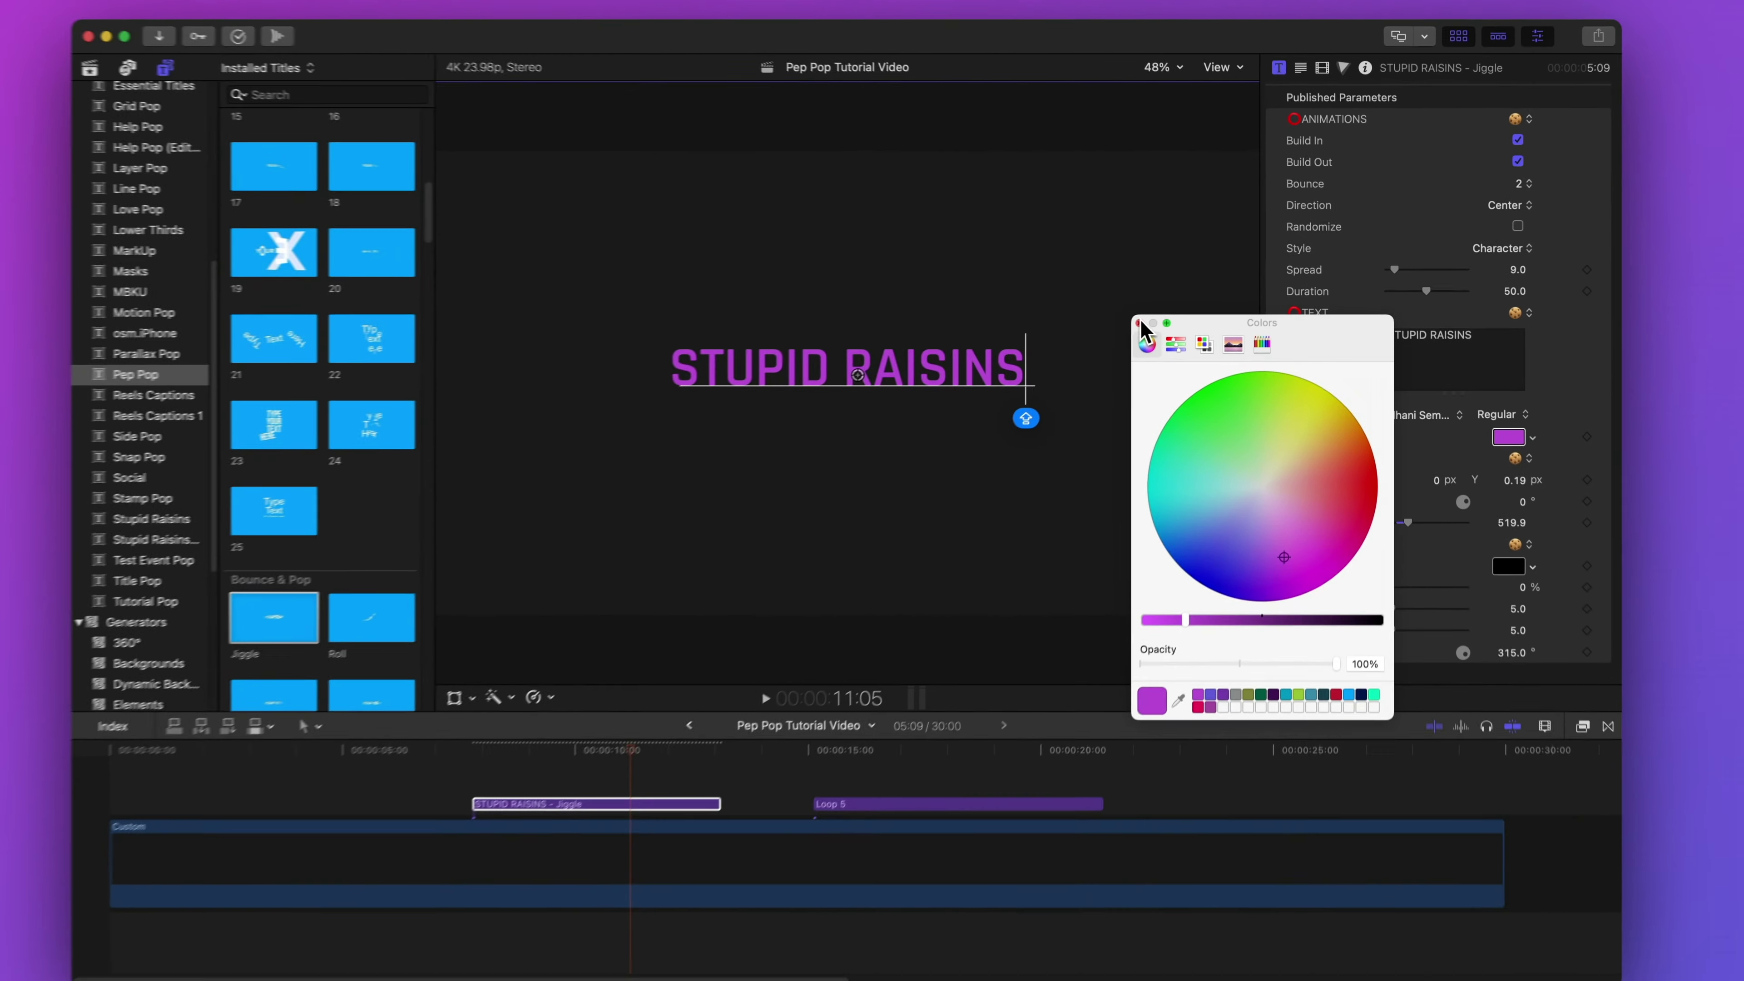
{"action": "left_click", "coordinate": [1007, 372]}
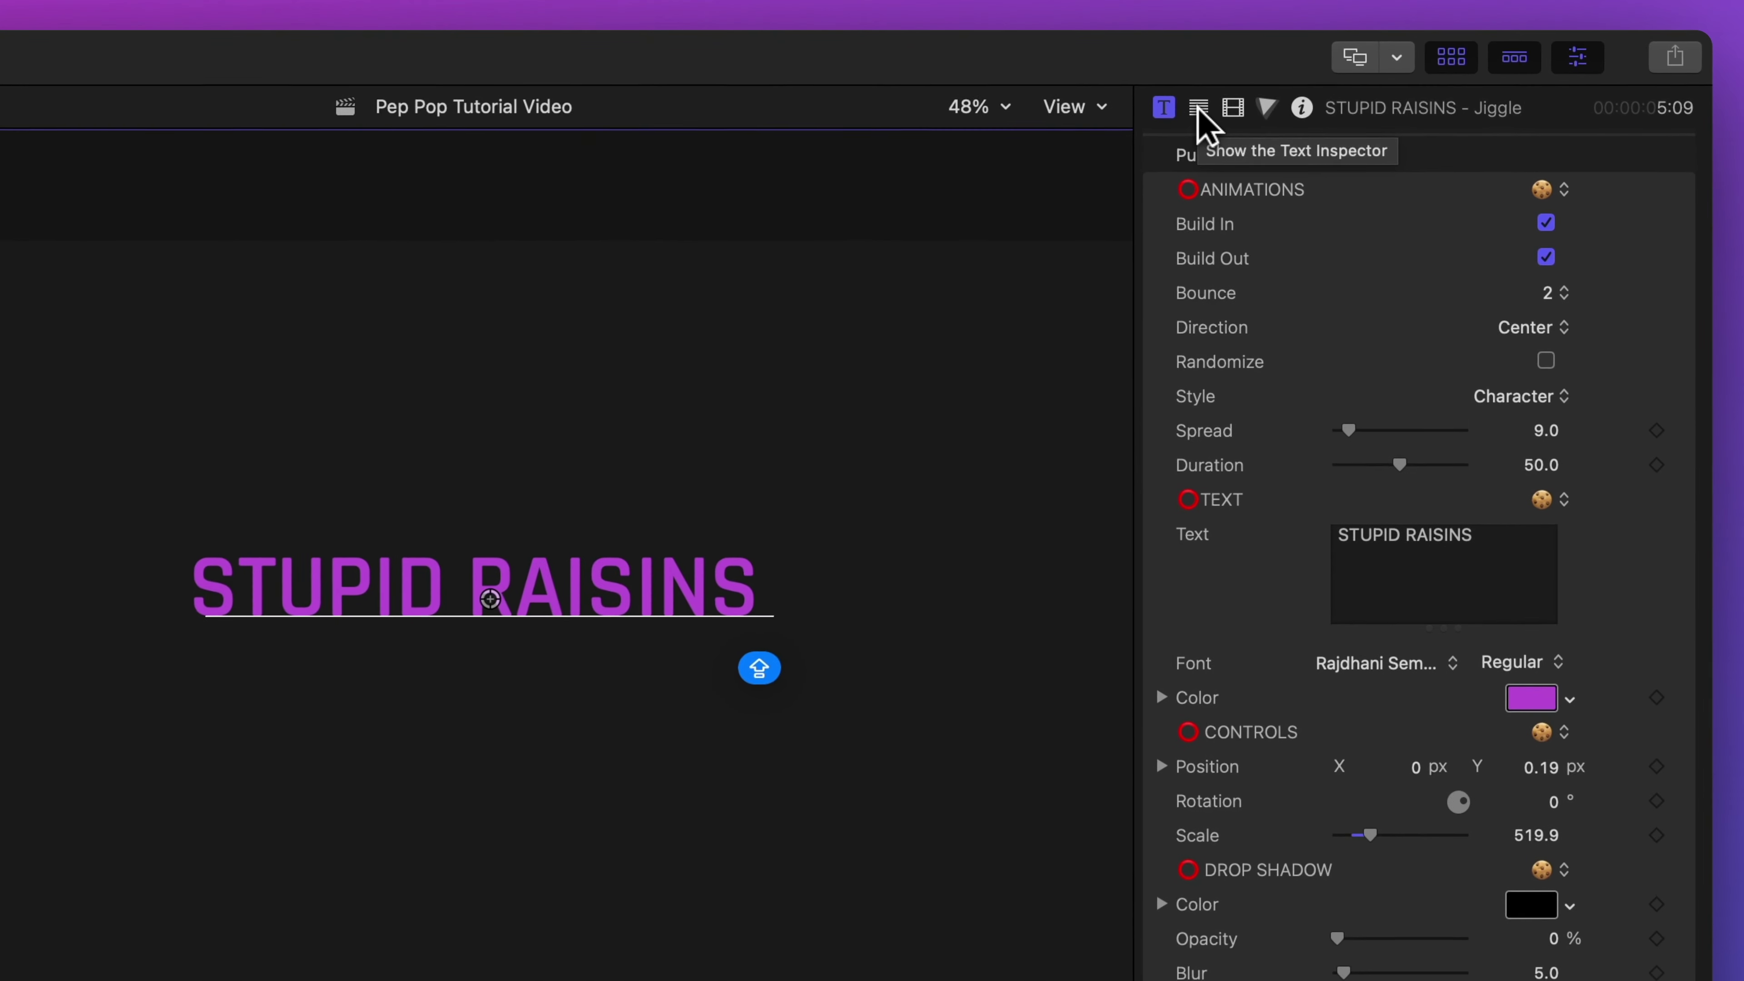
{"action": "left_click", "coordinate": [1199, 110]}
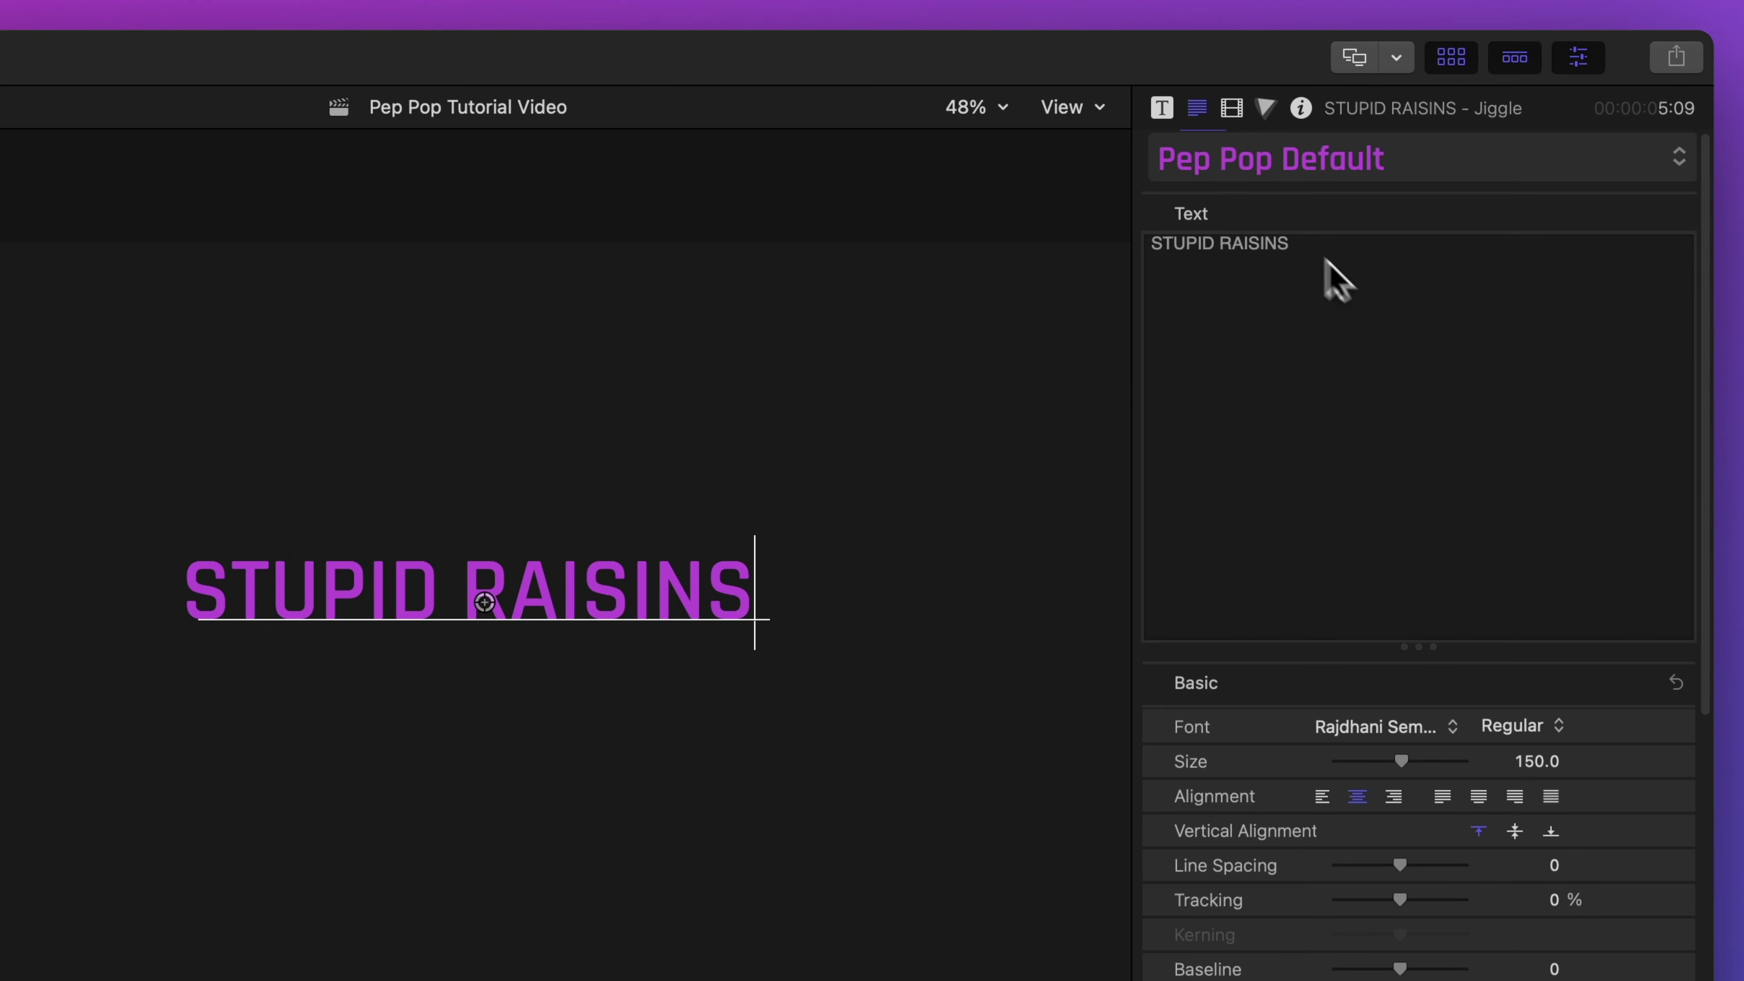
Step: Raise the text size to 178 and check the Face colour settings
{"action": "left_click_drag", "start_coordinate": [1369, 468], "coordinate": [1419, 473]}
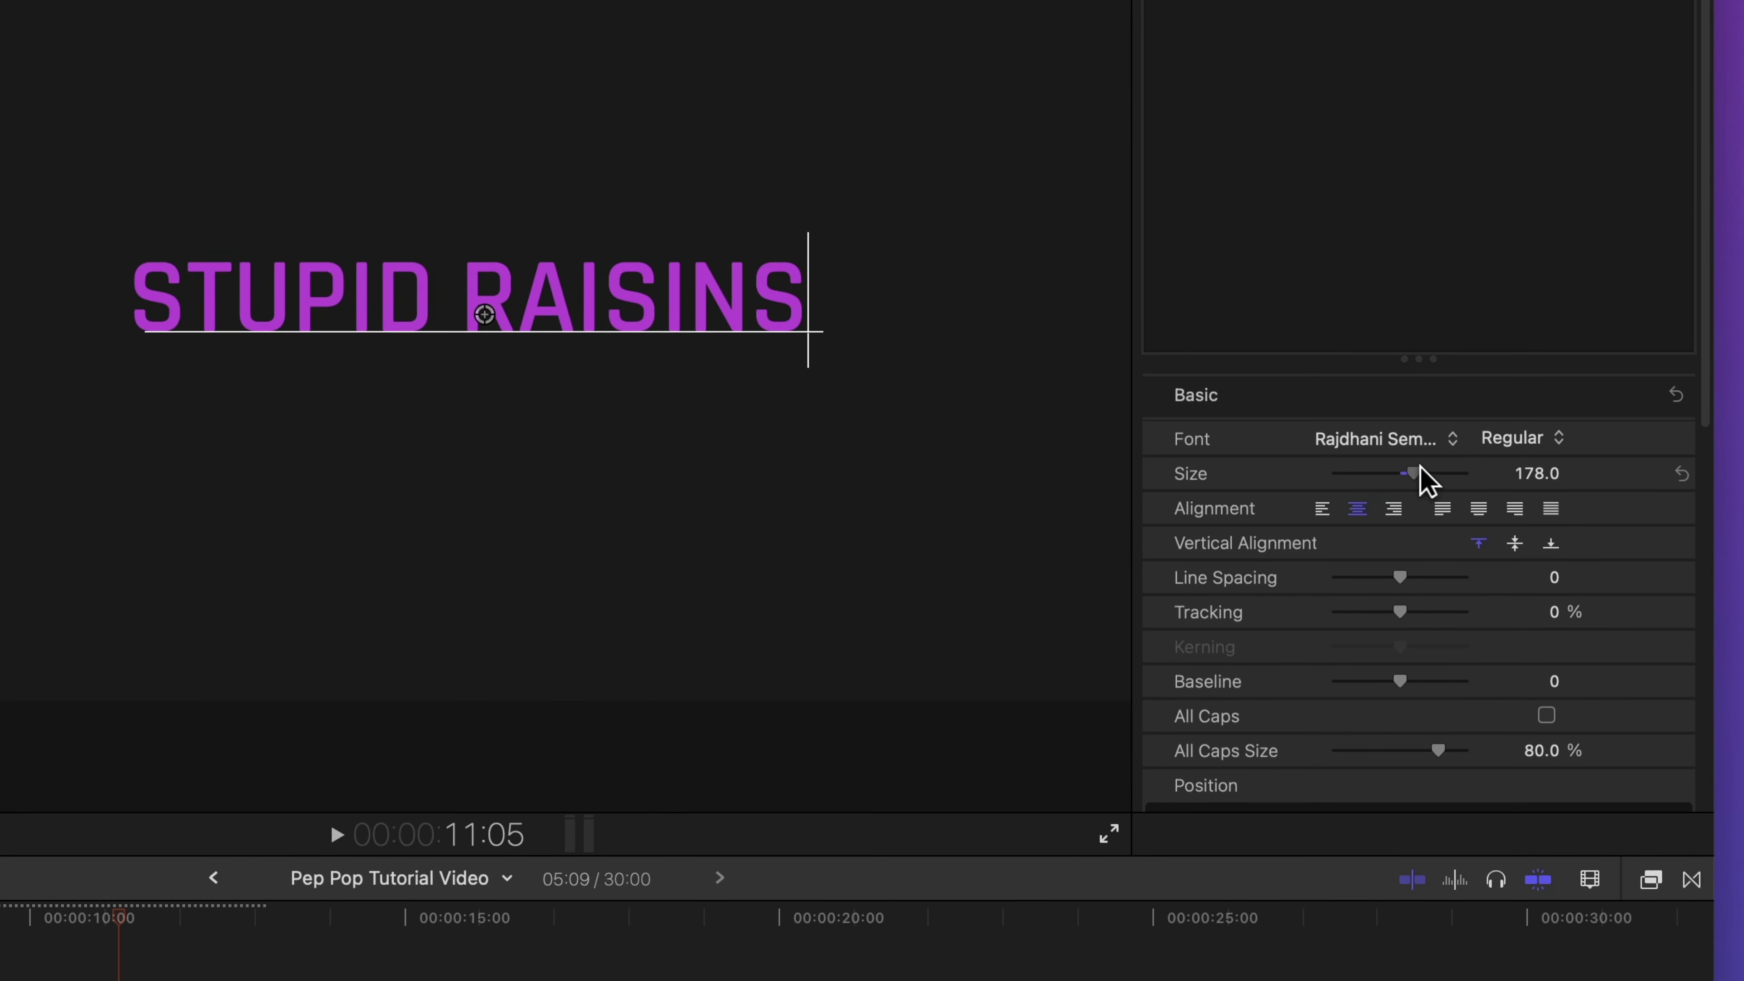
{"action": "scroll", "coordinate": [1464, 488], "scroll_direction": "down", "scroll_amount": 10}
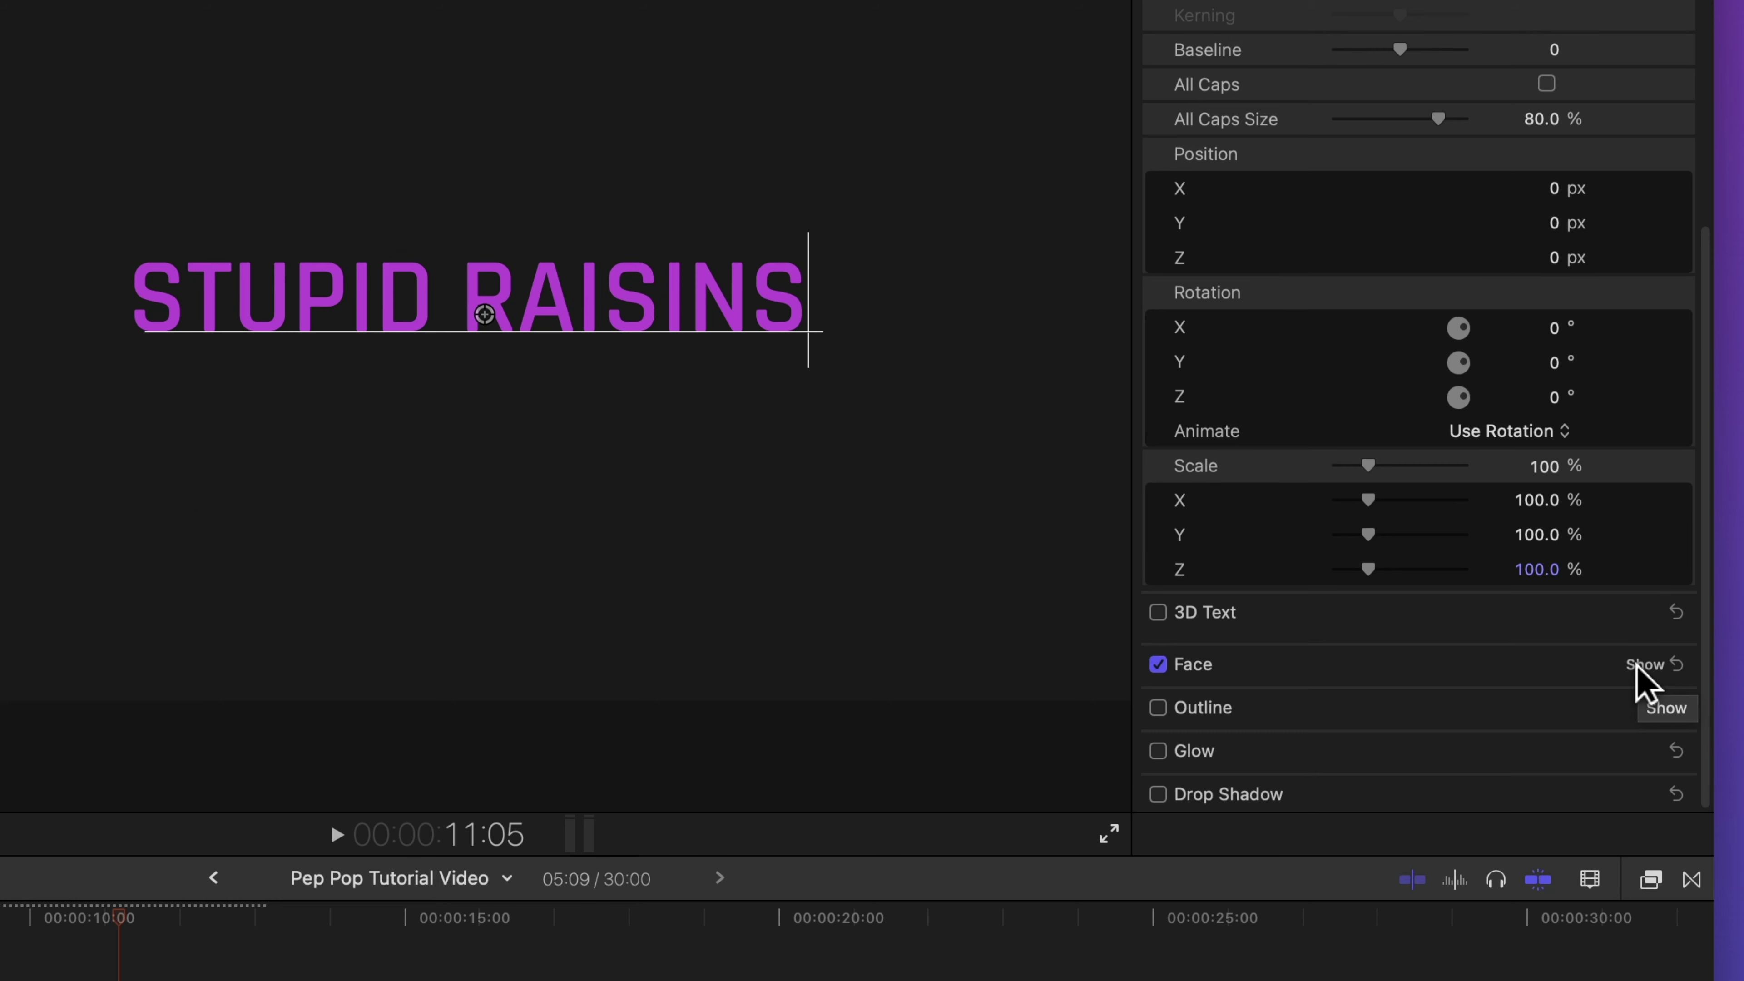
{"action": "left_click", "coordinate": [1643, 665]}
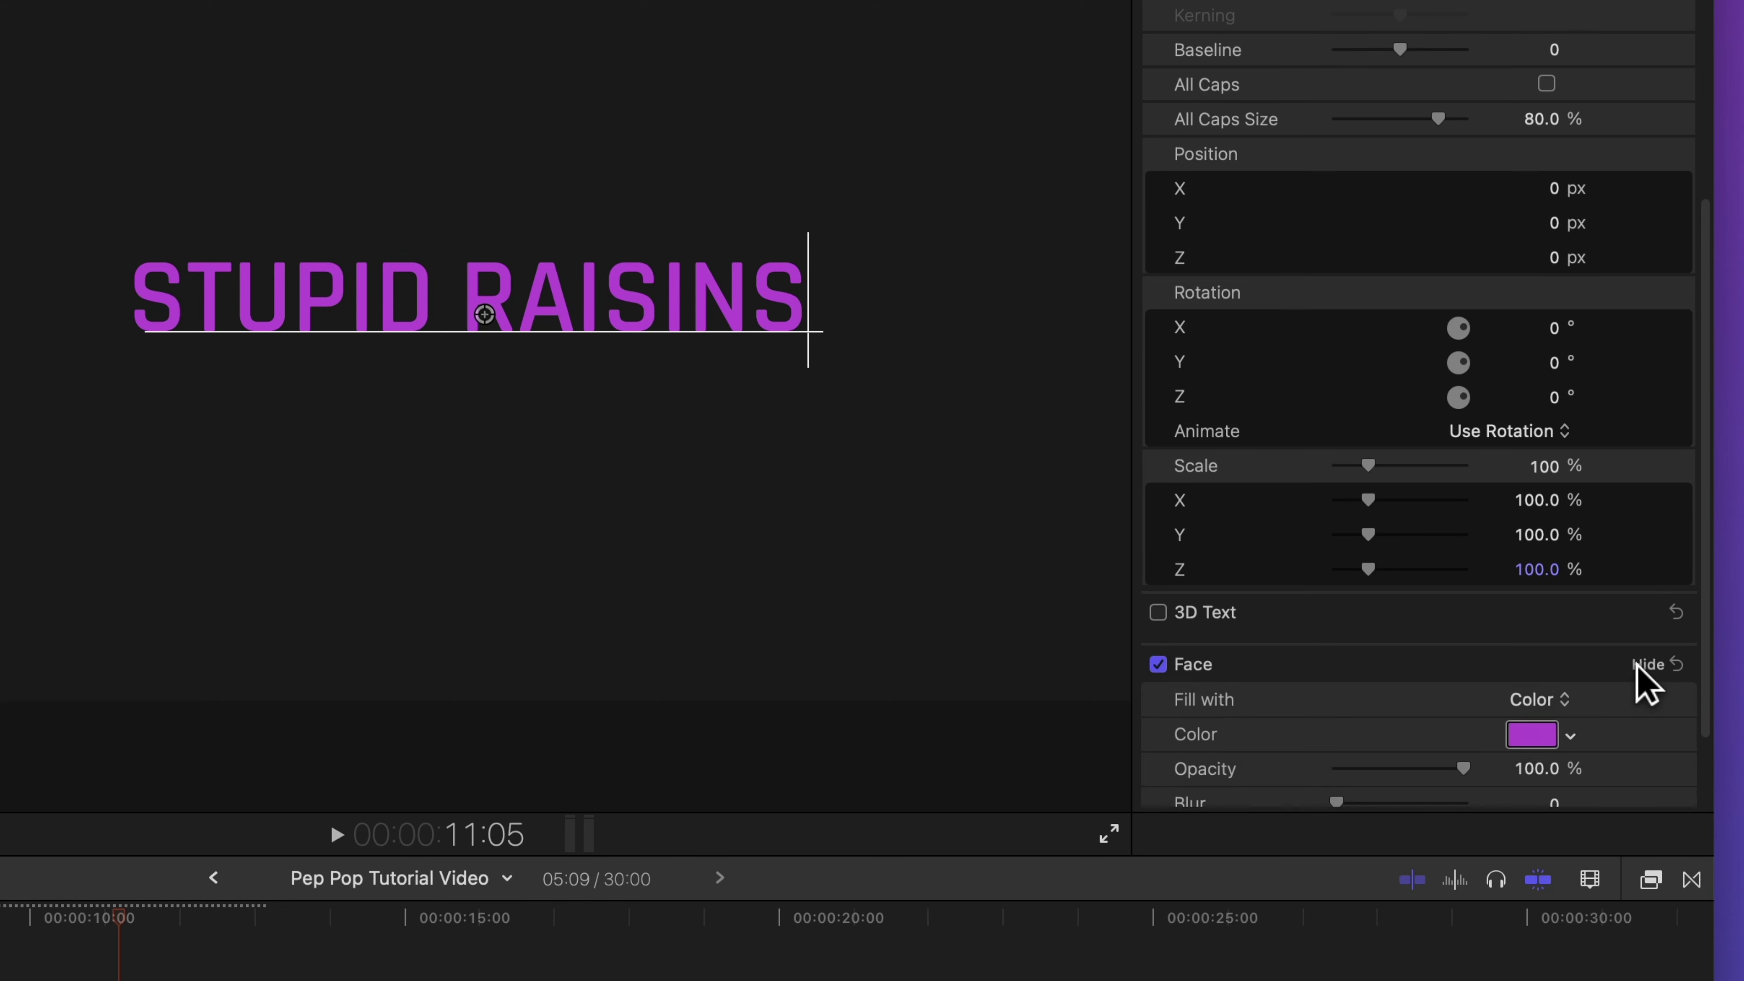
{"action": "left_click", "coordinate": [1531, 735]}
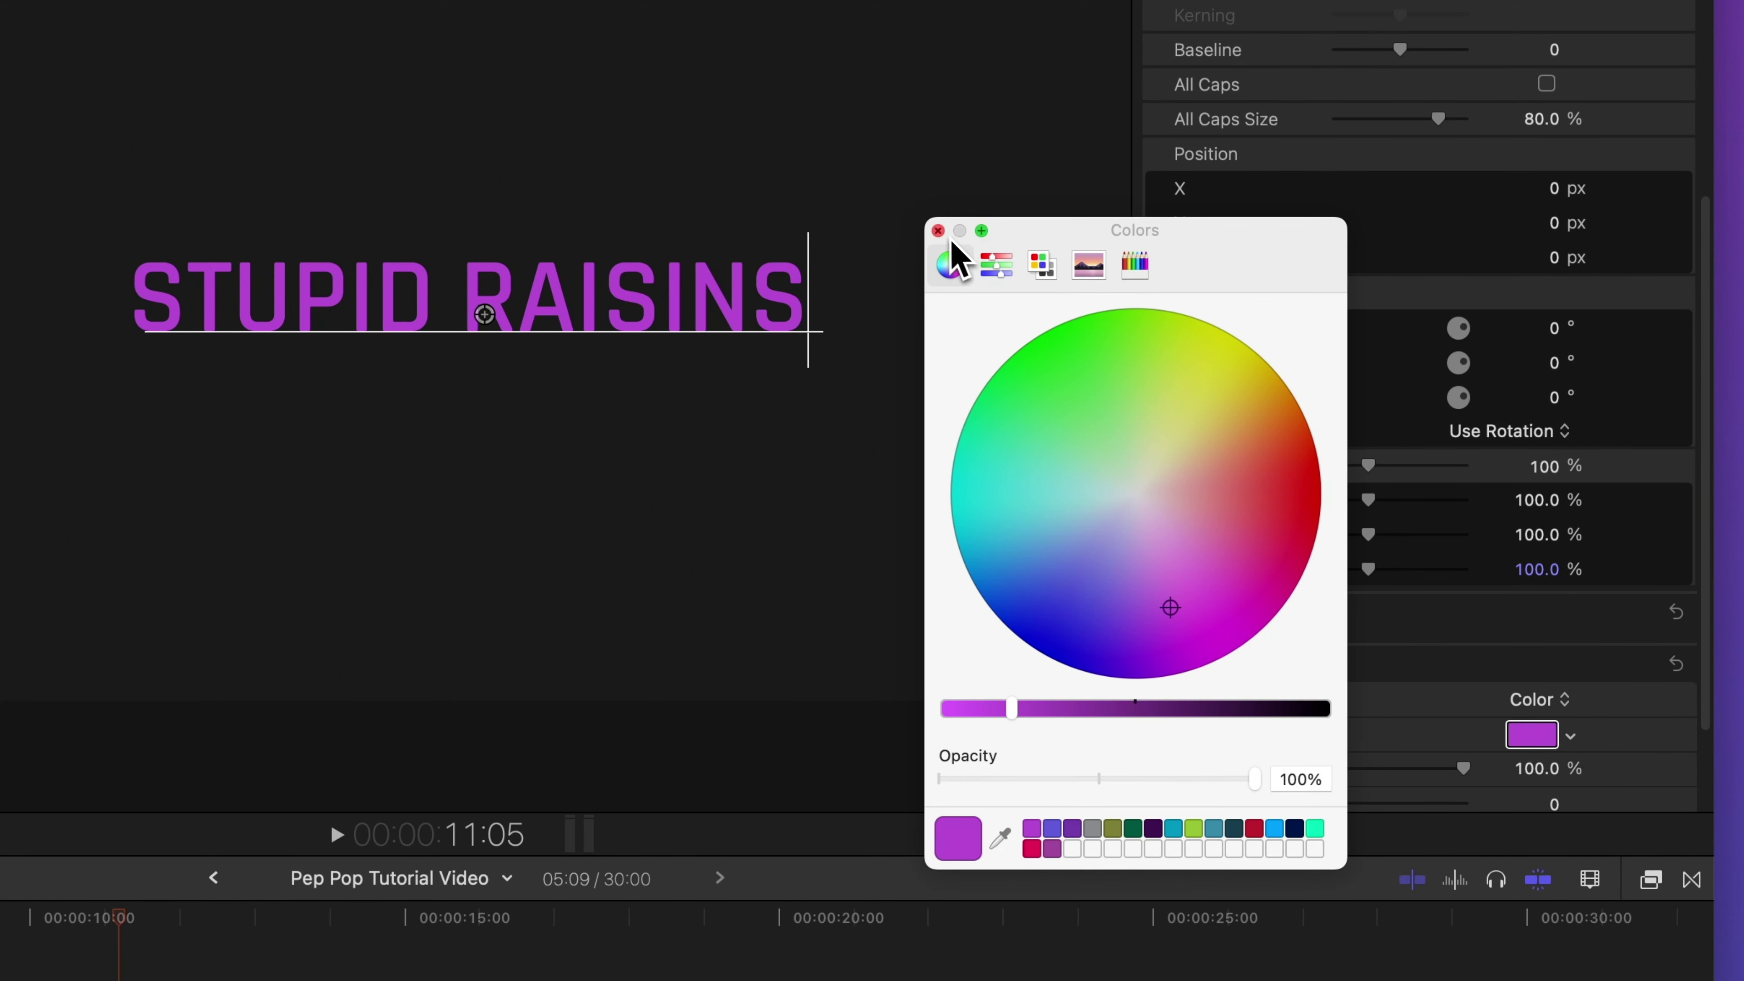
{"action": "left_click", "coordinate": [938, 231]}
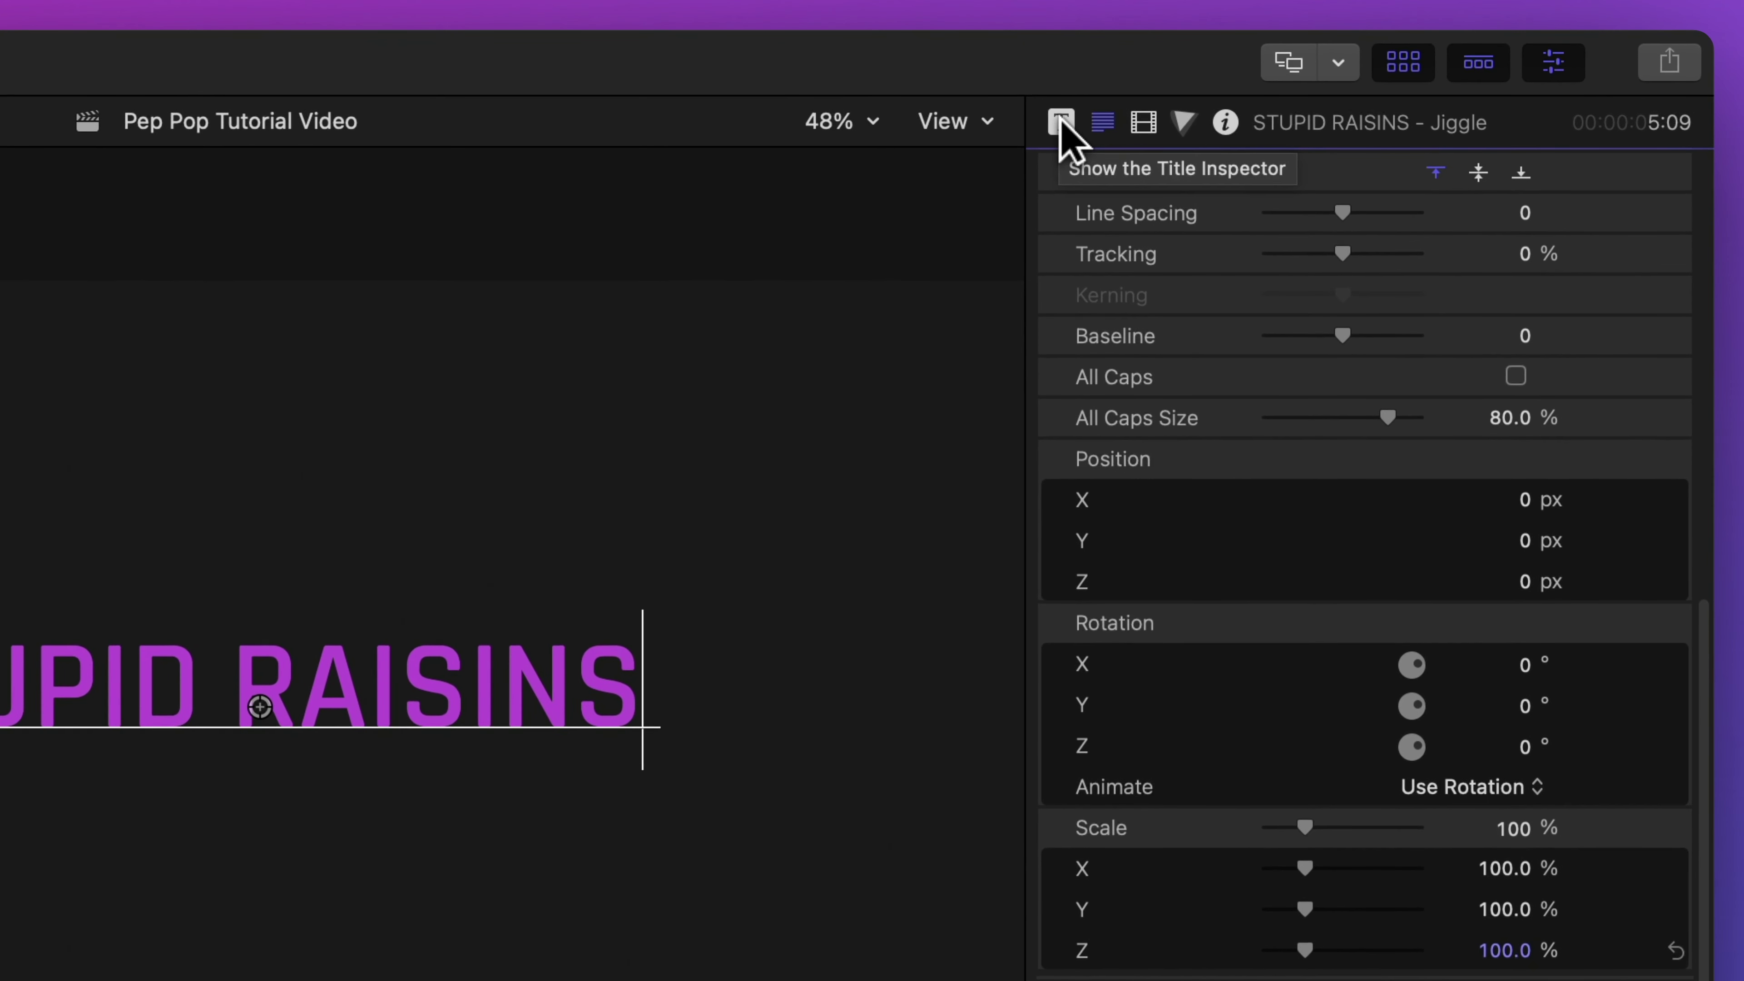
{"action": "left_click", "coordinate": [1062, 124]}
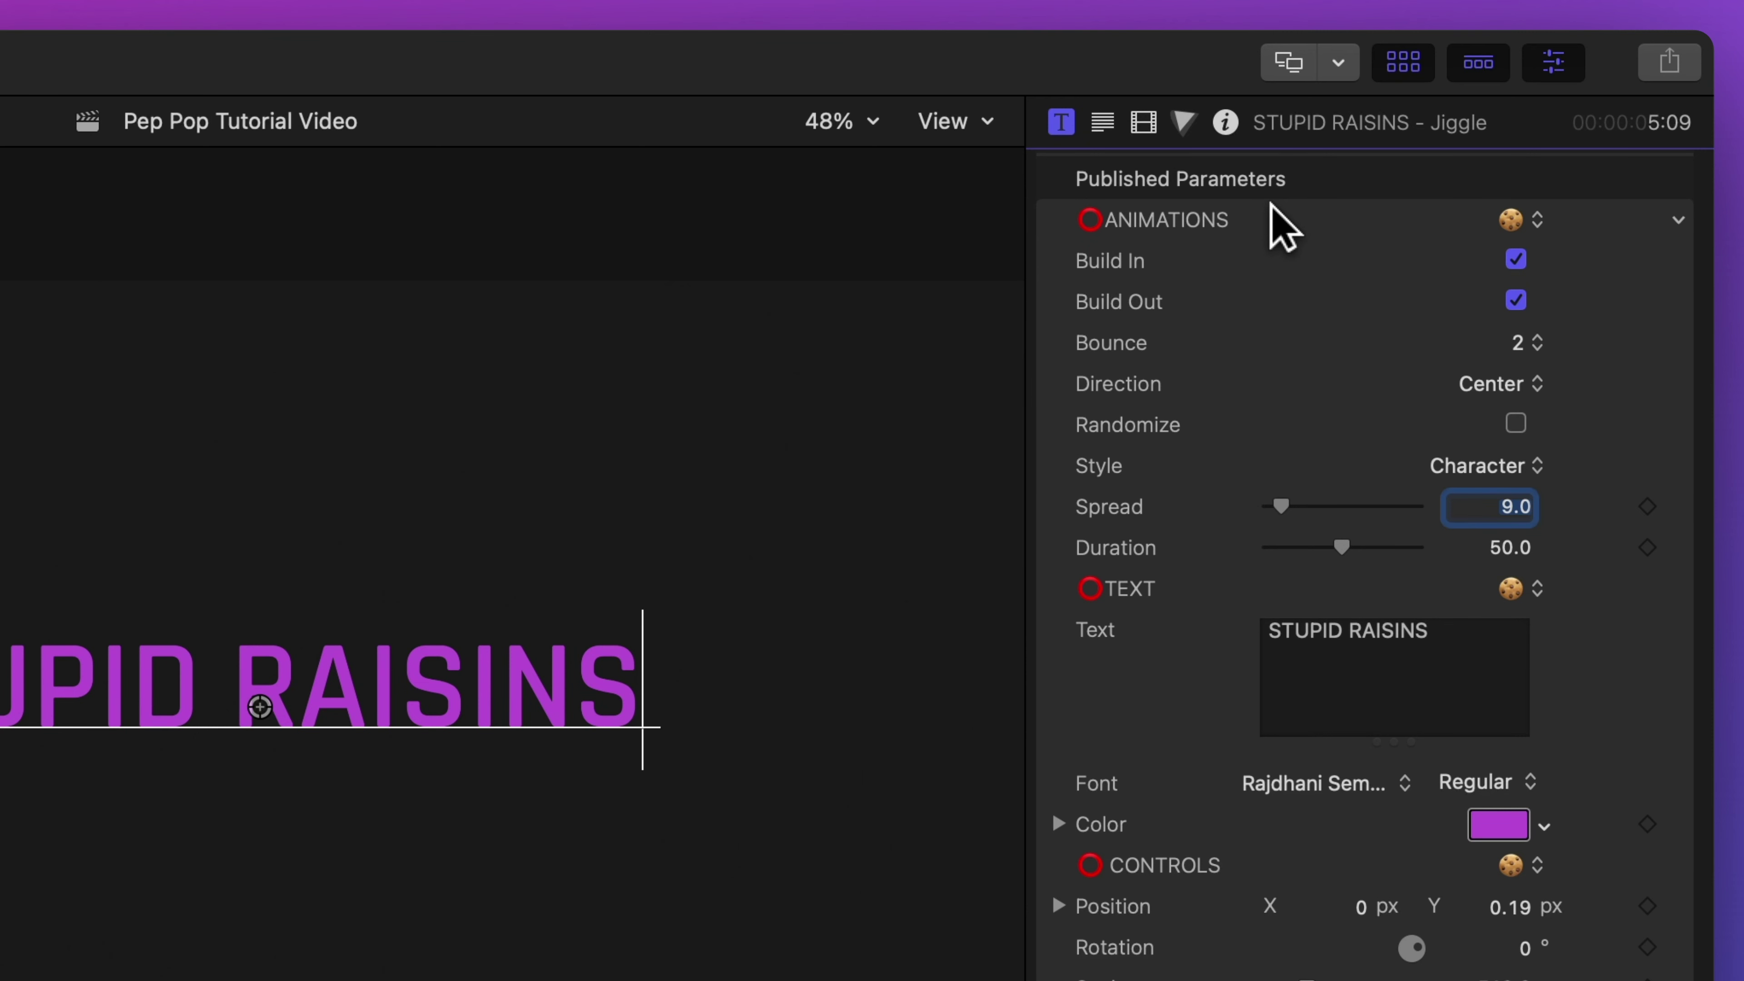
Step: Disable Build In and Build Out, preview the static title, then re-enable Build In
{"action": "left_click", "coordinate": [1516, 260]}
{"action": "left_click", "coordinate": [1515, 301]}
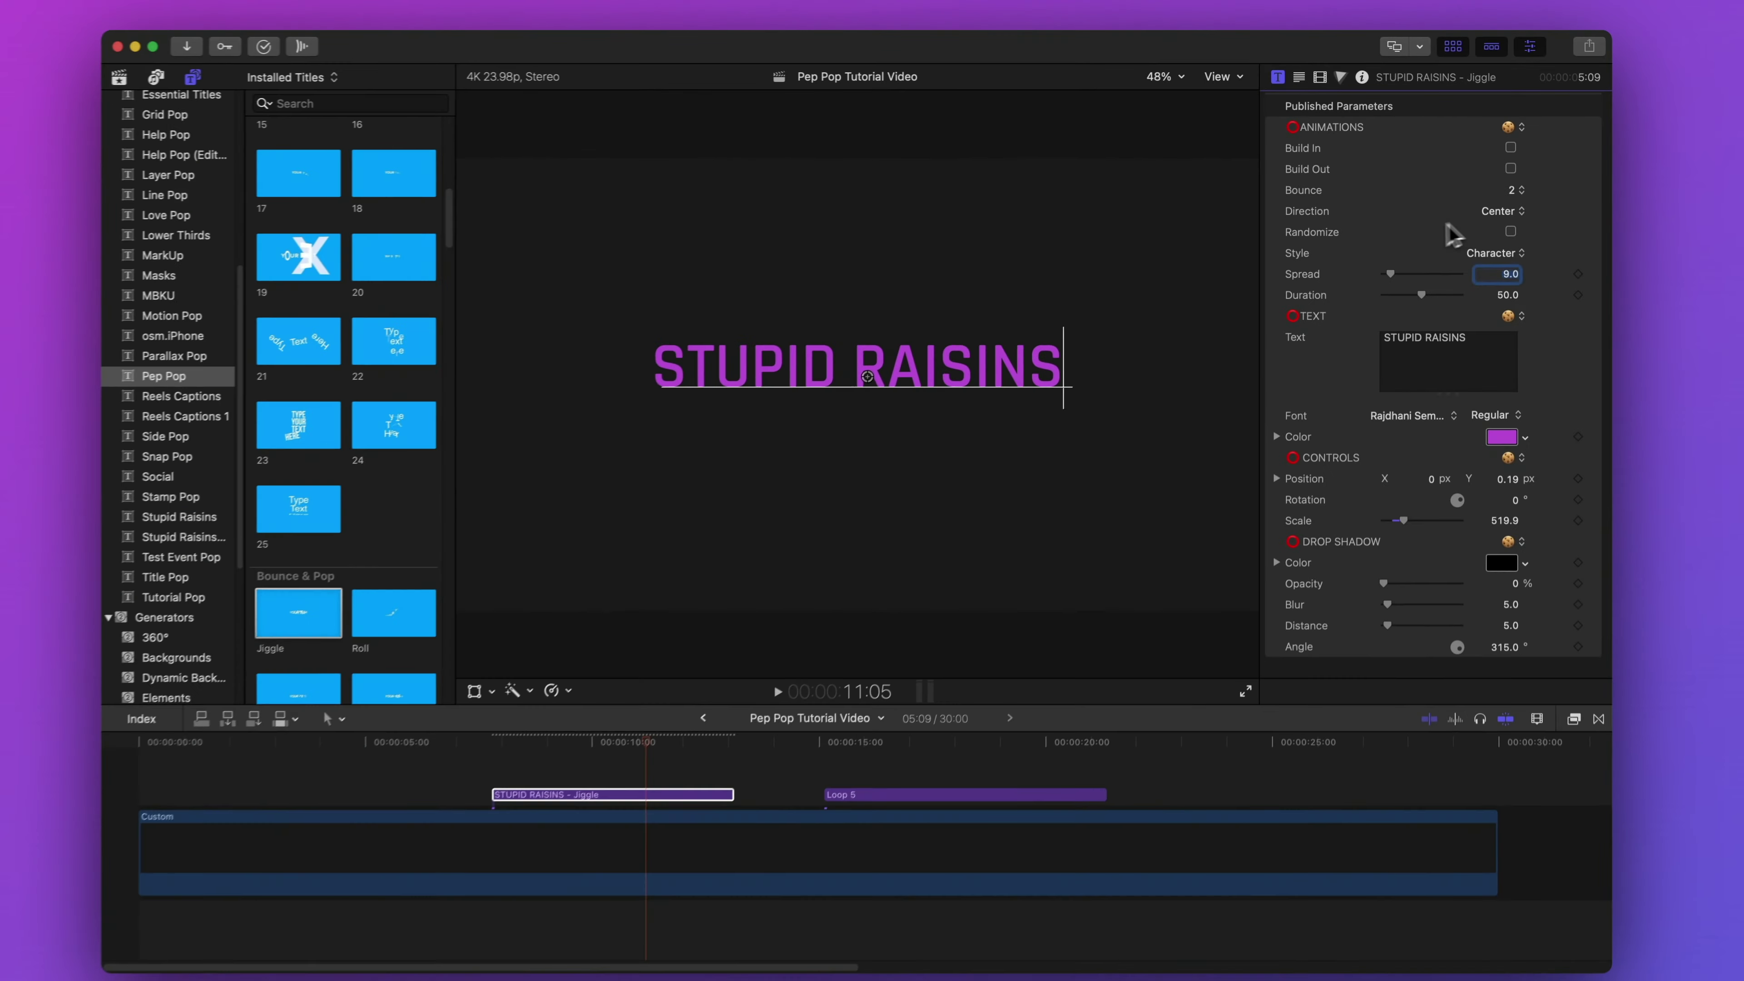
{"action": "left_click", "coordinate": [463, 751]}
{"action": "key", "text": "space"}
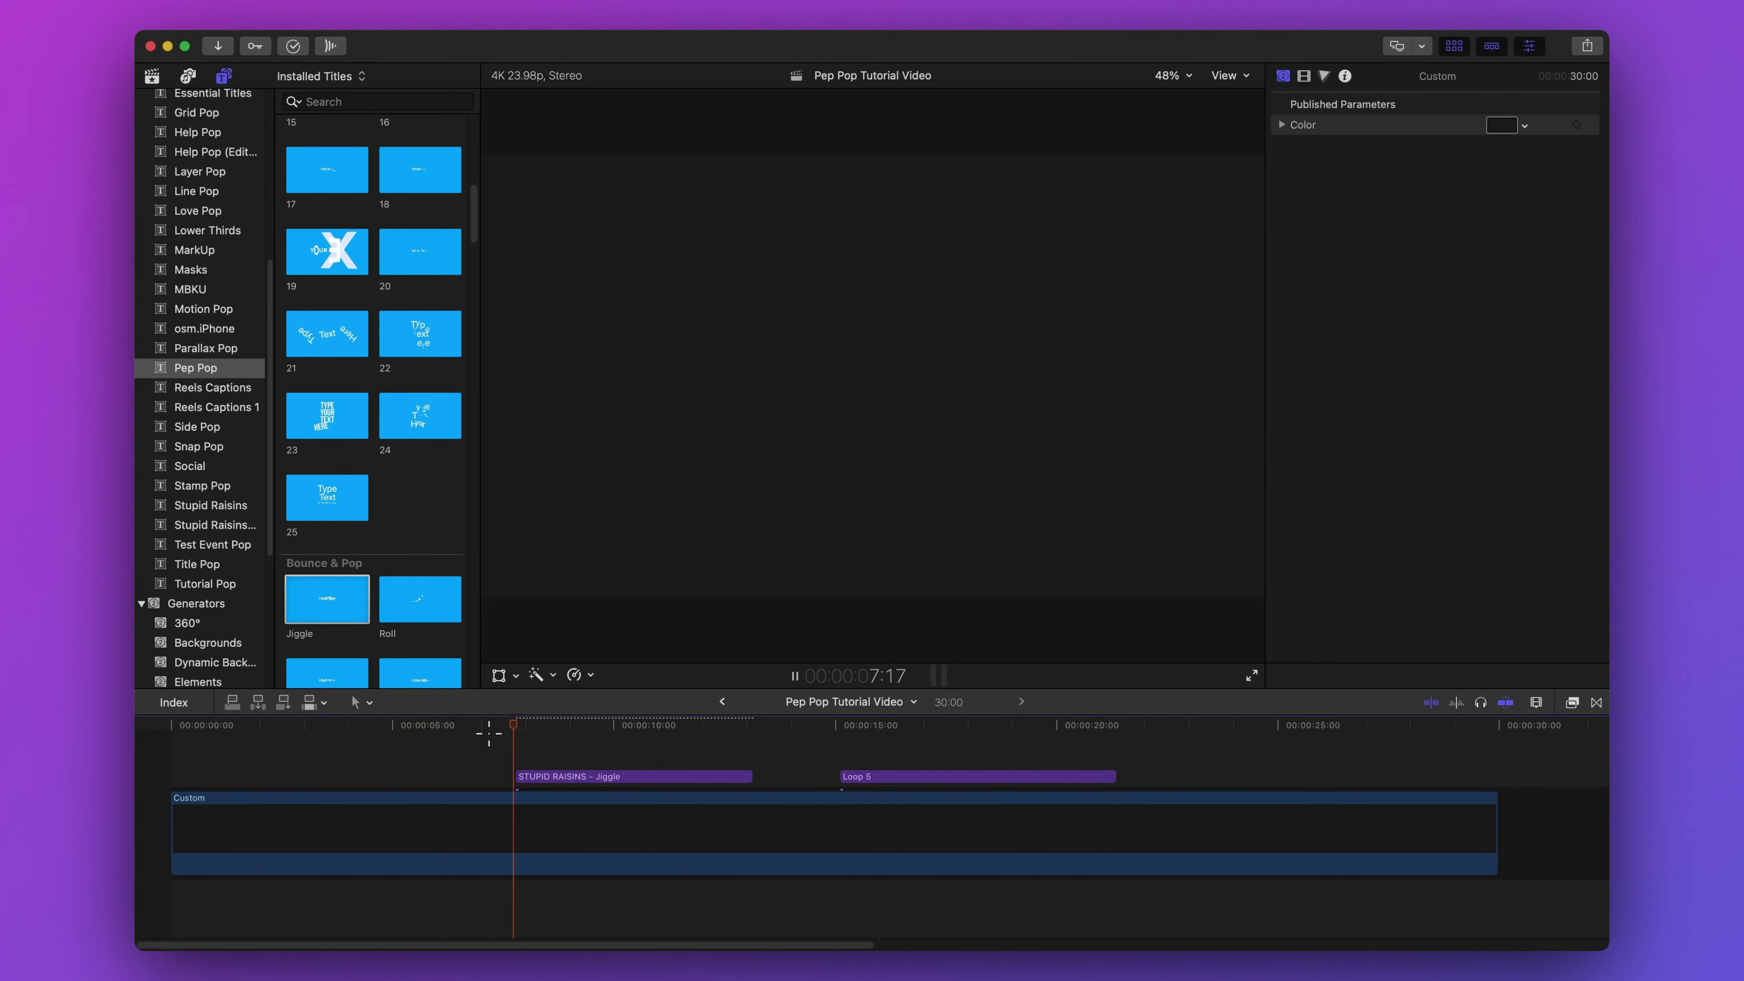
{"action": "key", "text": "space"}
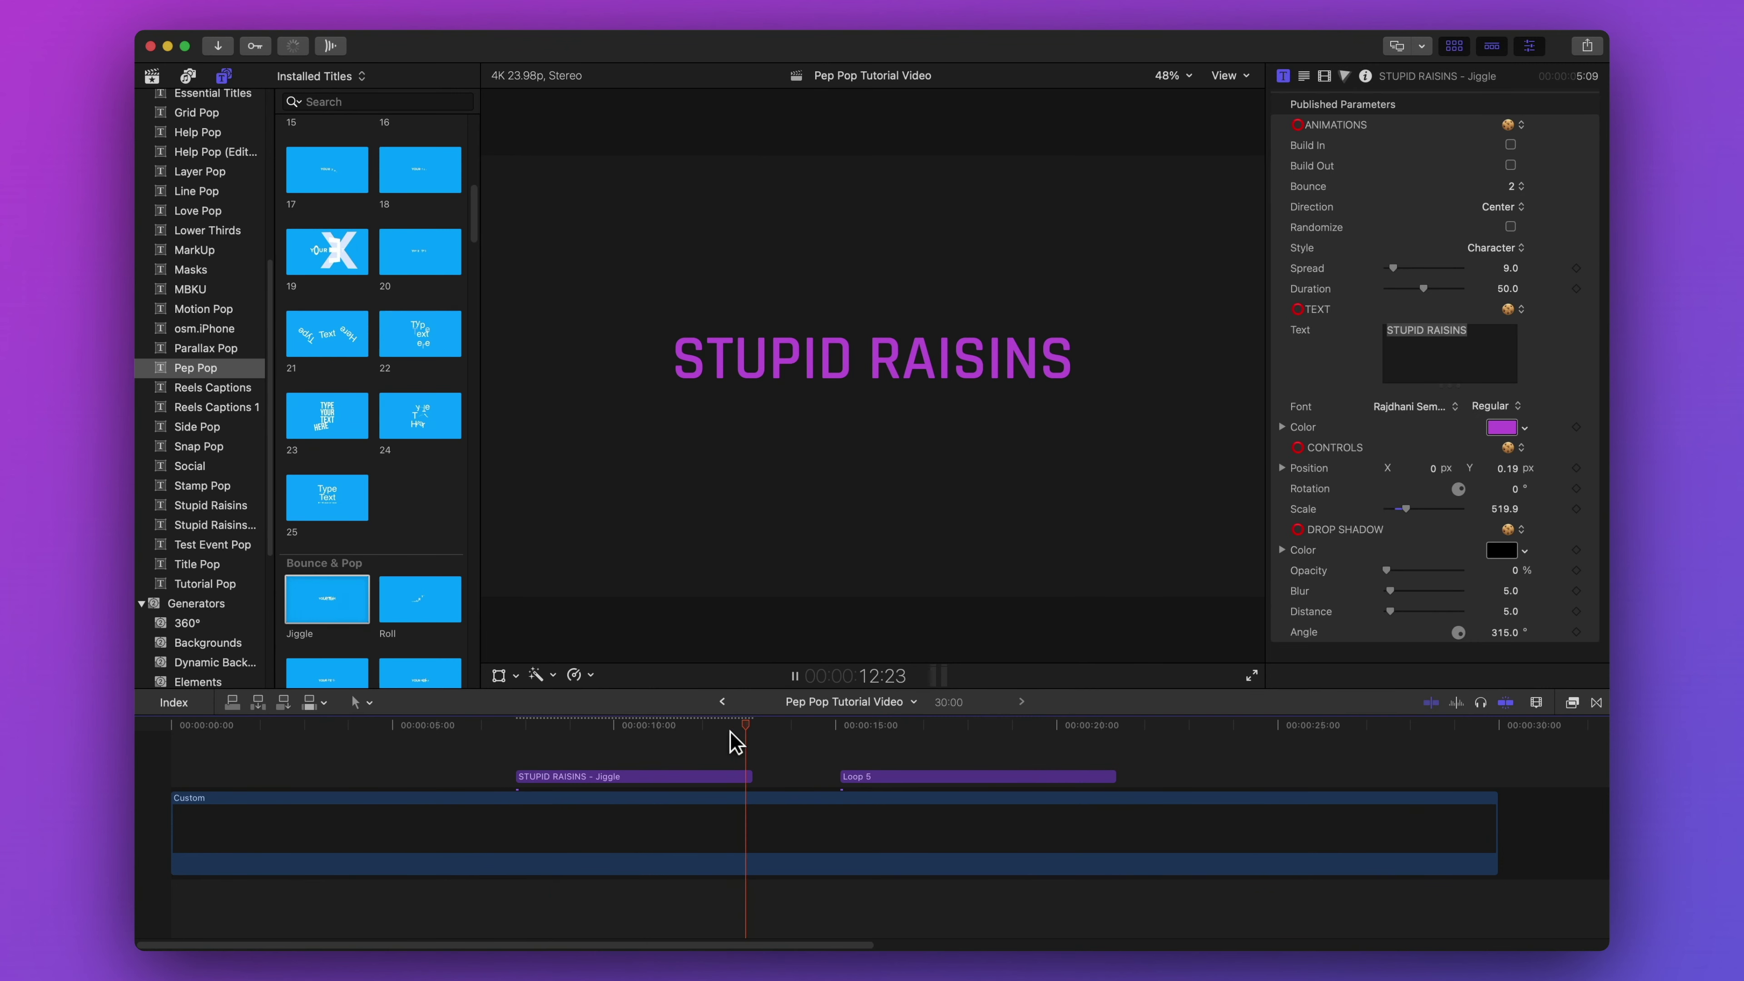
{"action": "left_click", "coordinate": [696, 777]}
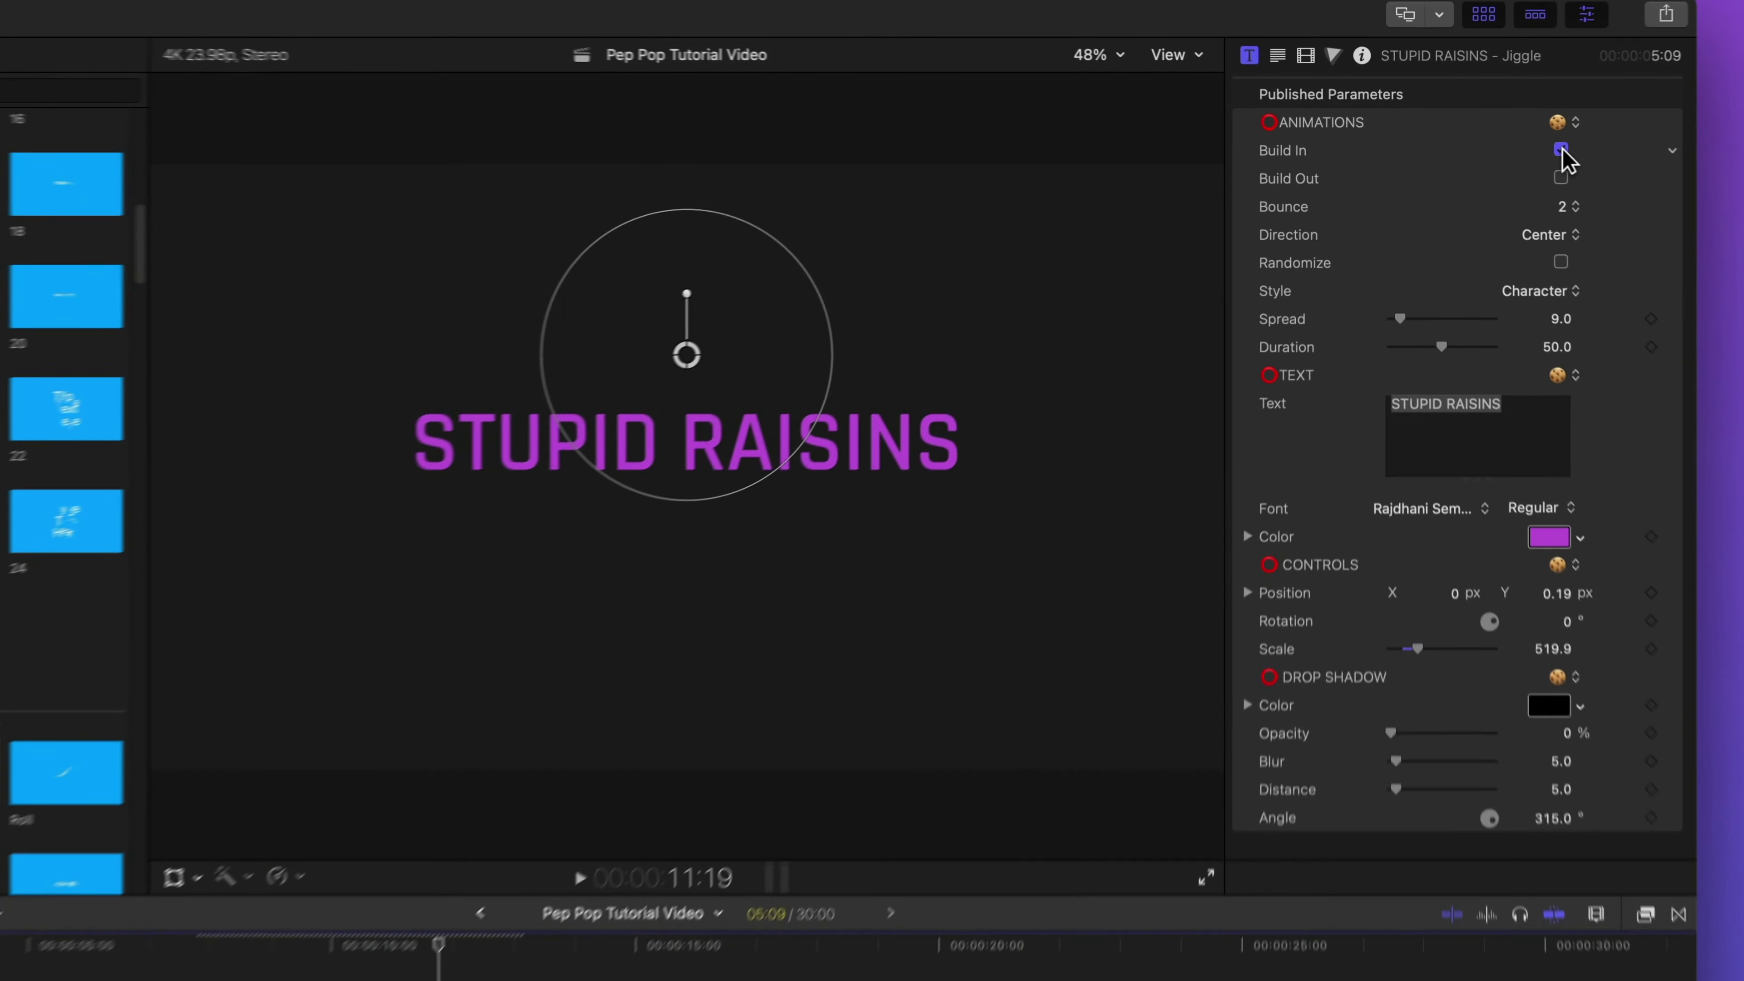
{"action": "left_click", "coordinate": [1510, 145]}
Step: Re-enable Build Out and try a Bounce count of 1
{"action": "left_click", "coordinate": [1510, 166]}
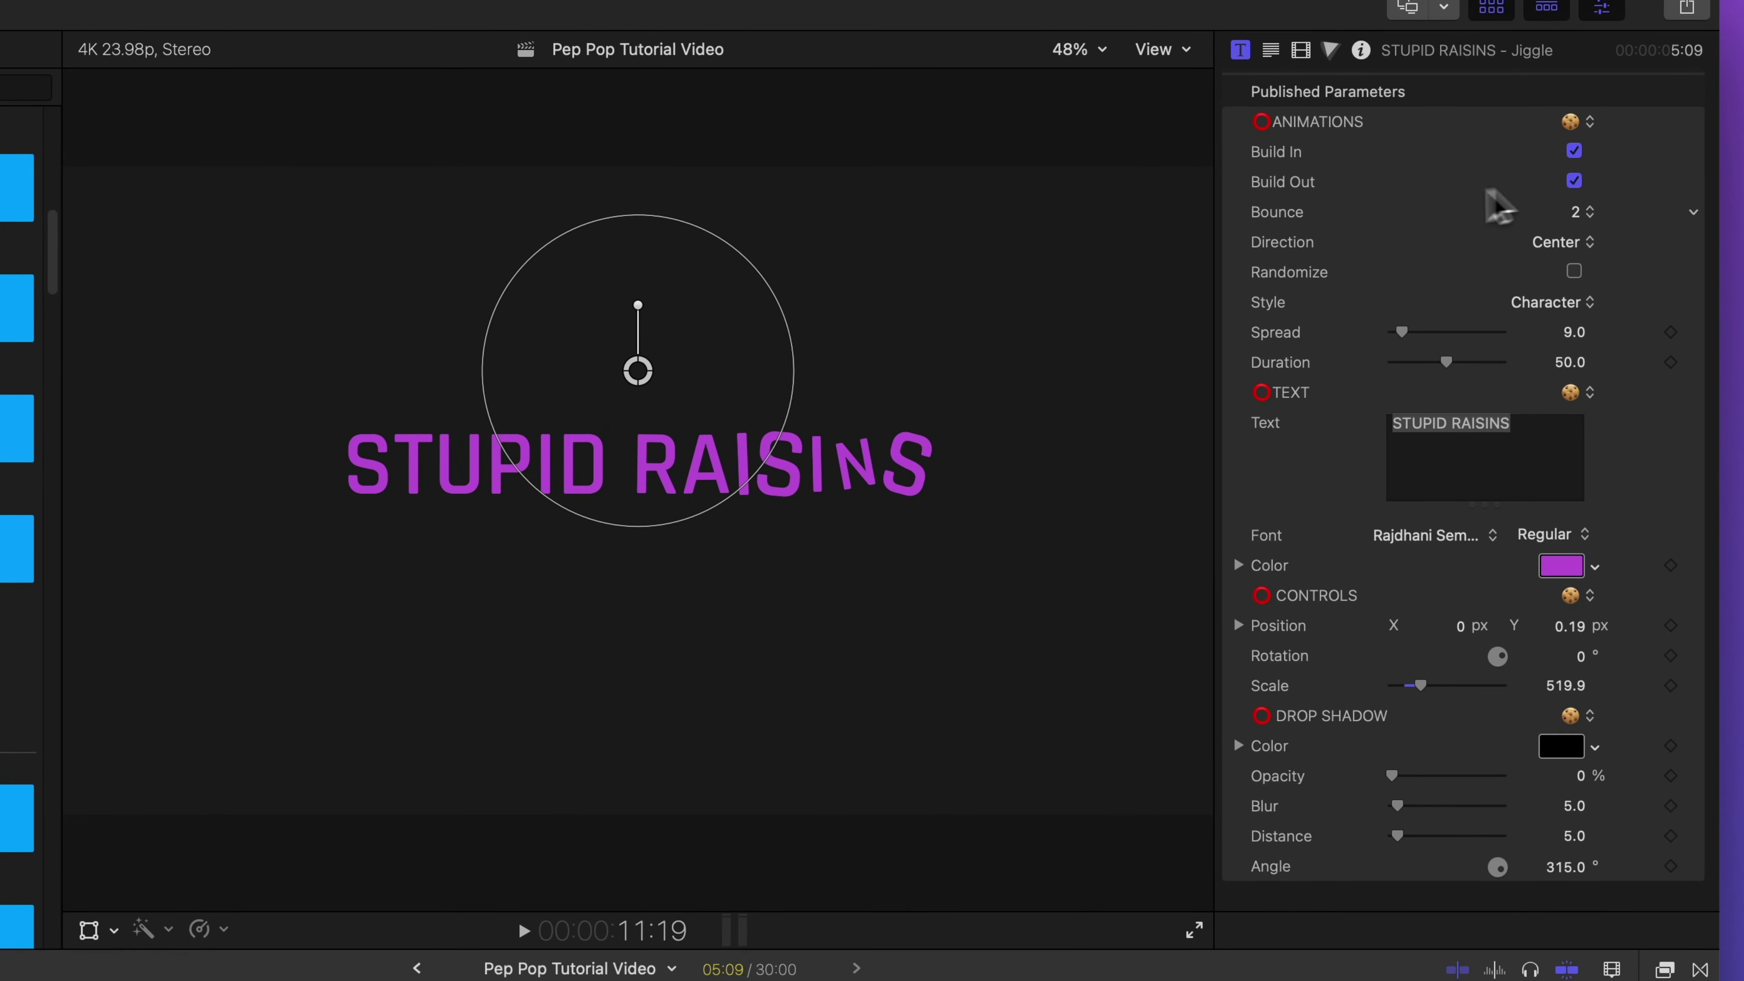
{"action": "left_click", "coordinate": [1581, 211]}
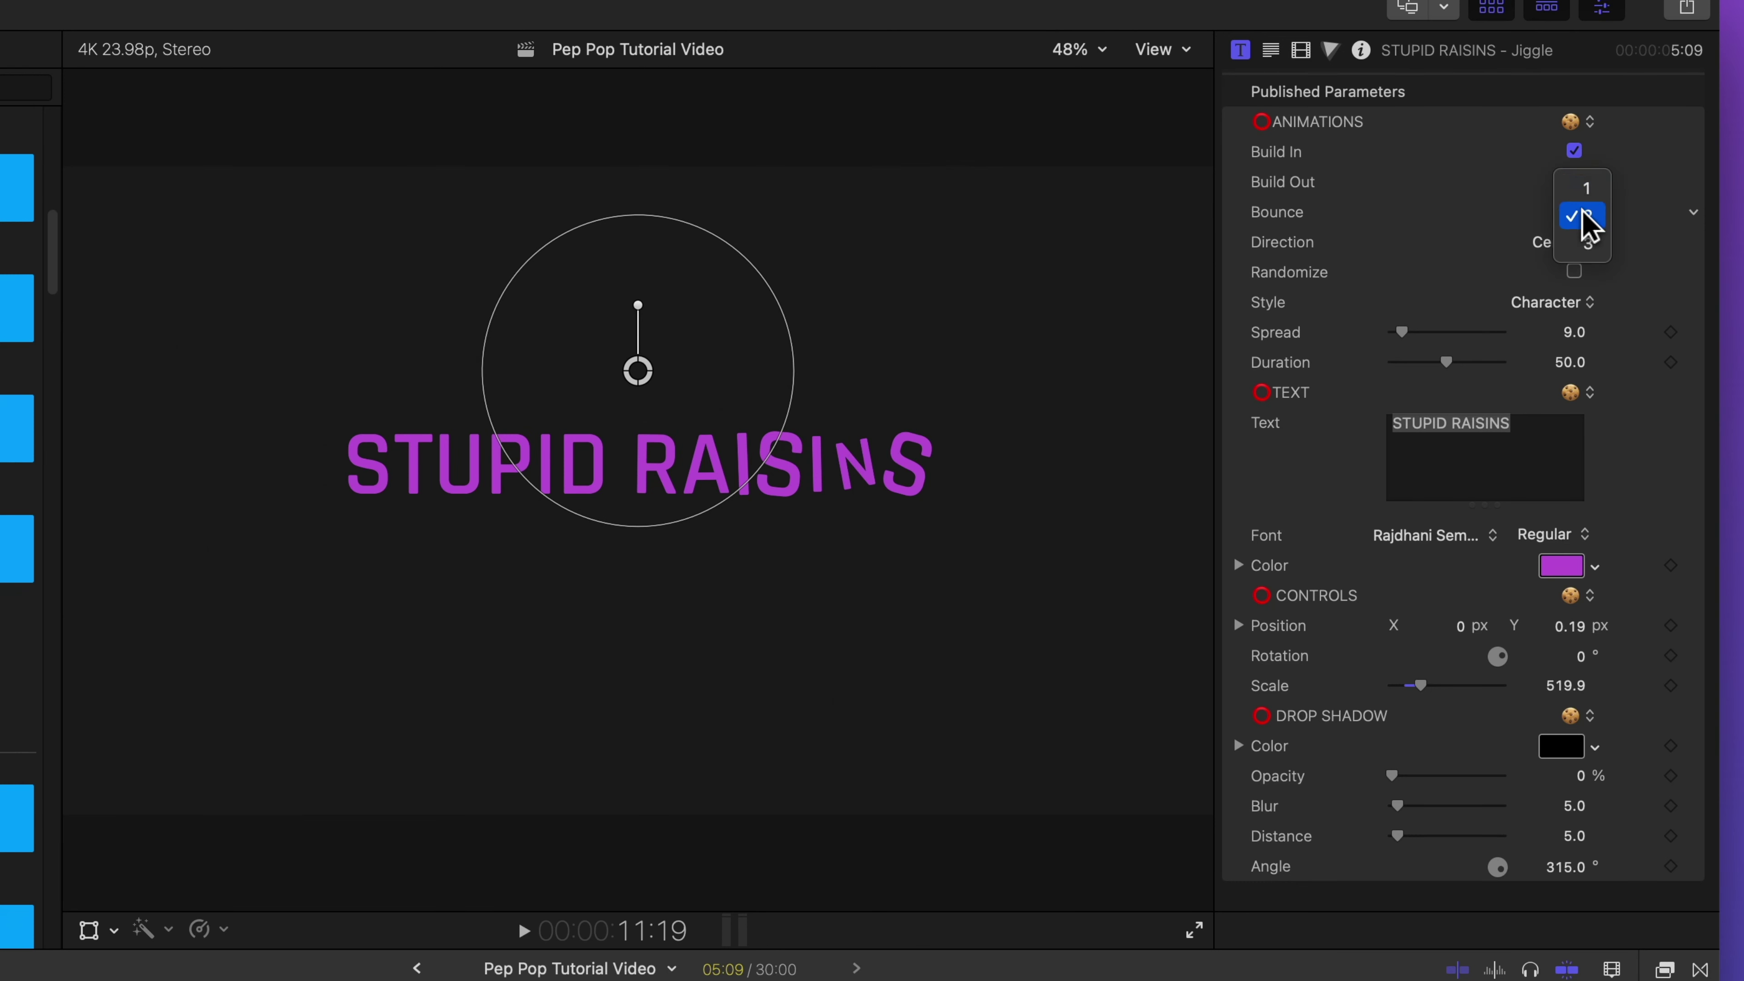
{"action": "left_click", "coordinate": [1583, 193]}
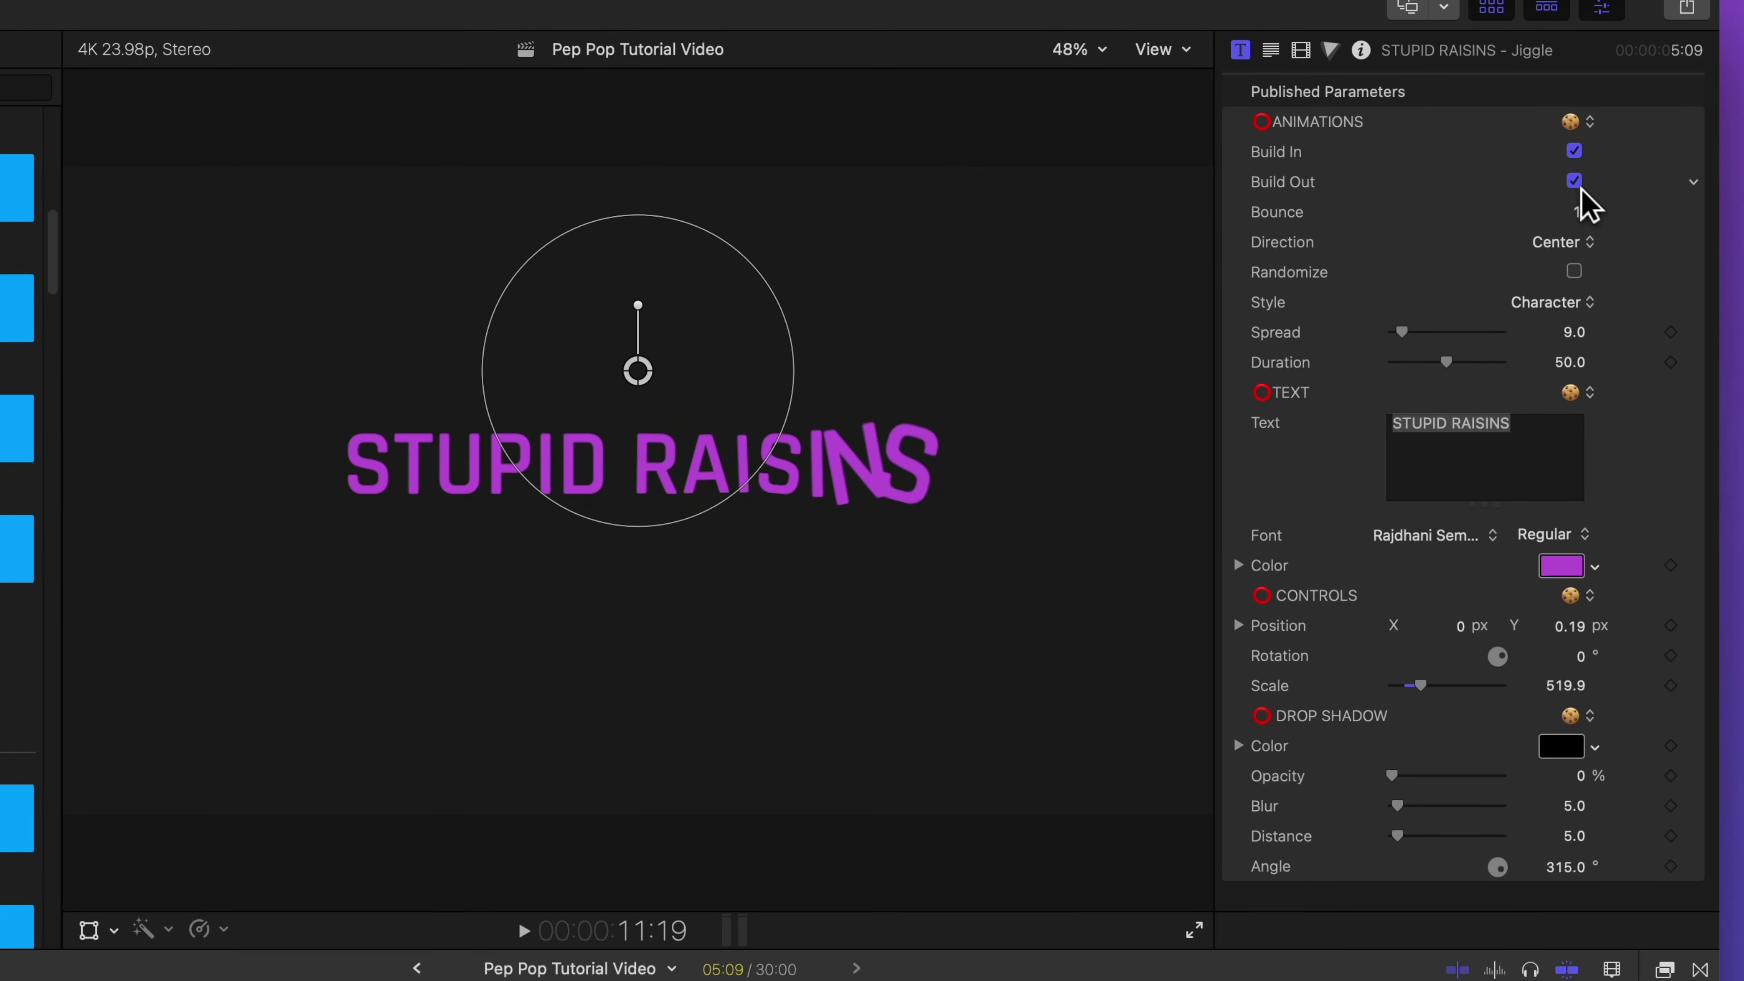
{"action": "left_click", "coordinate": [1587, 227]}
{"action": "left_click", "coordinate": [1508, 213]}
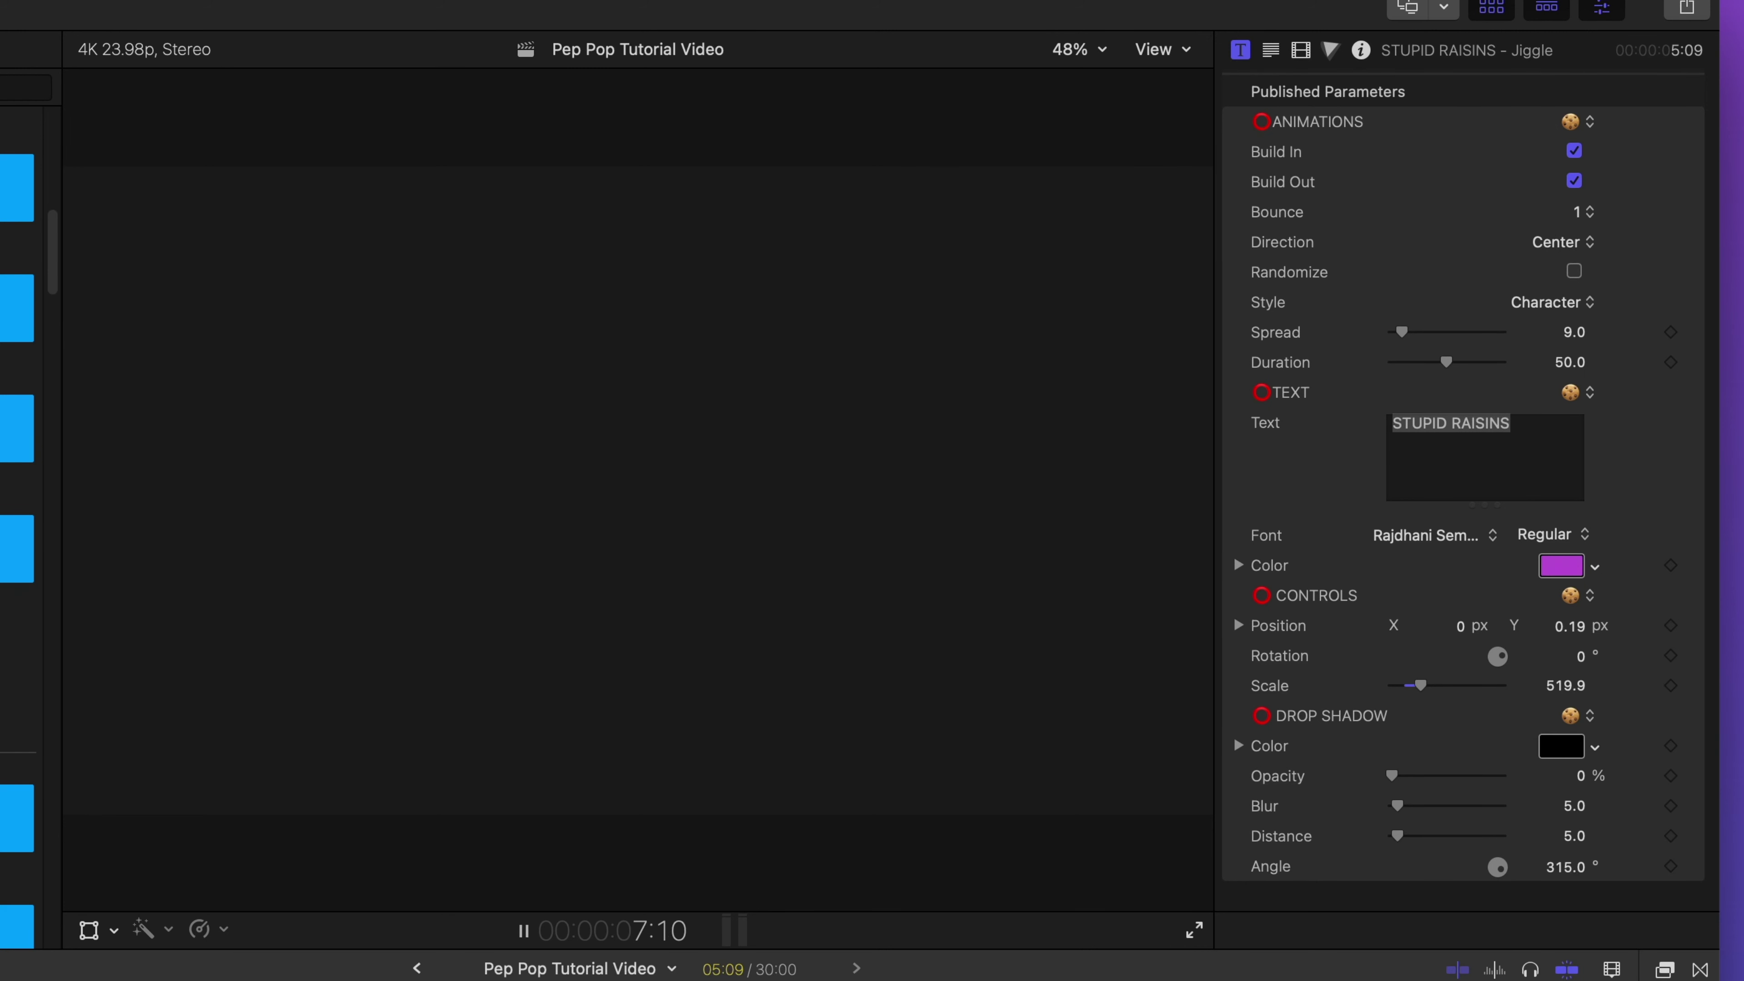
{"action": "key", "text": "space"}
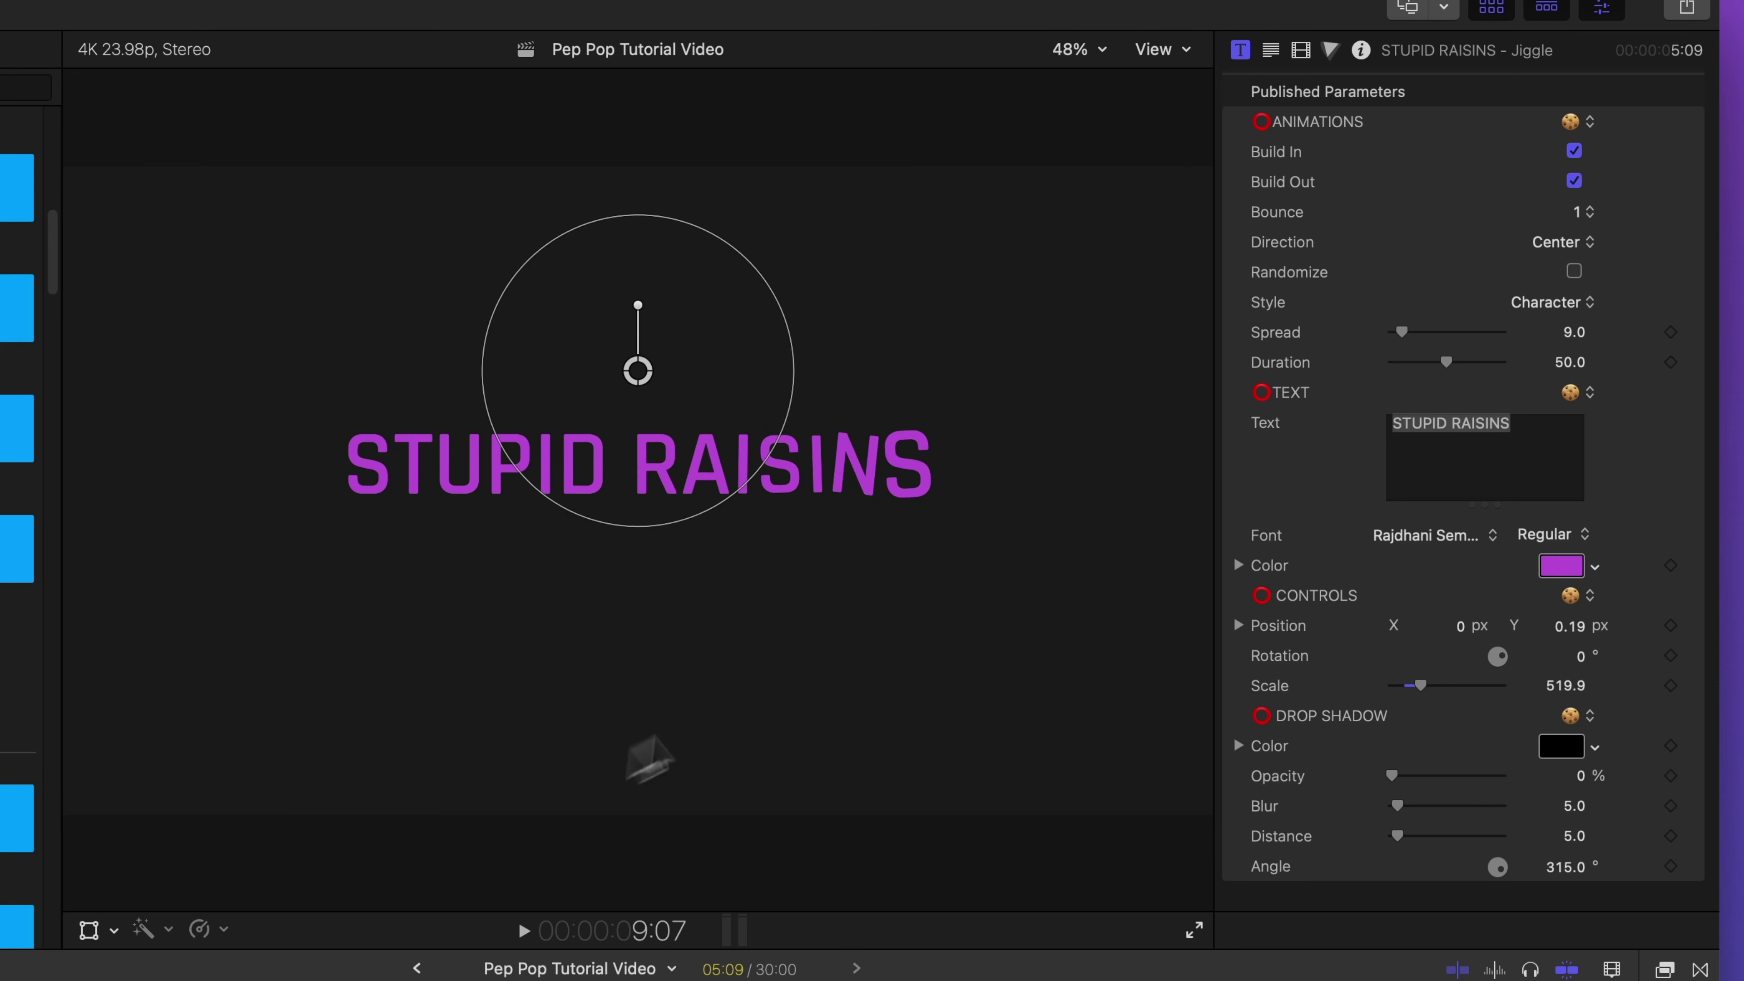
Step: Set Bounce to 2 and replay the title's build animation
{"action": "left_click", "coordinate": [1584, 213]}
{"action": "left_click", "coordinate": [1586, 243]}
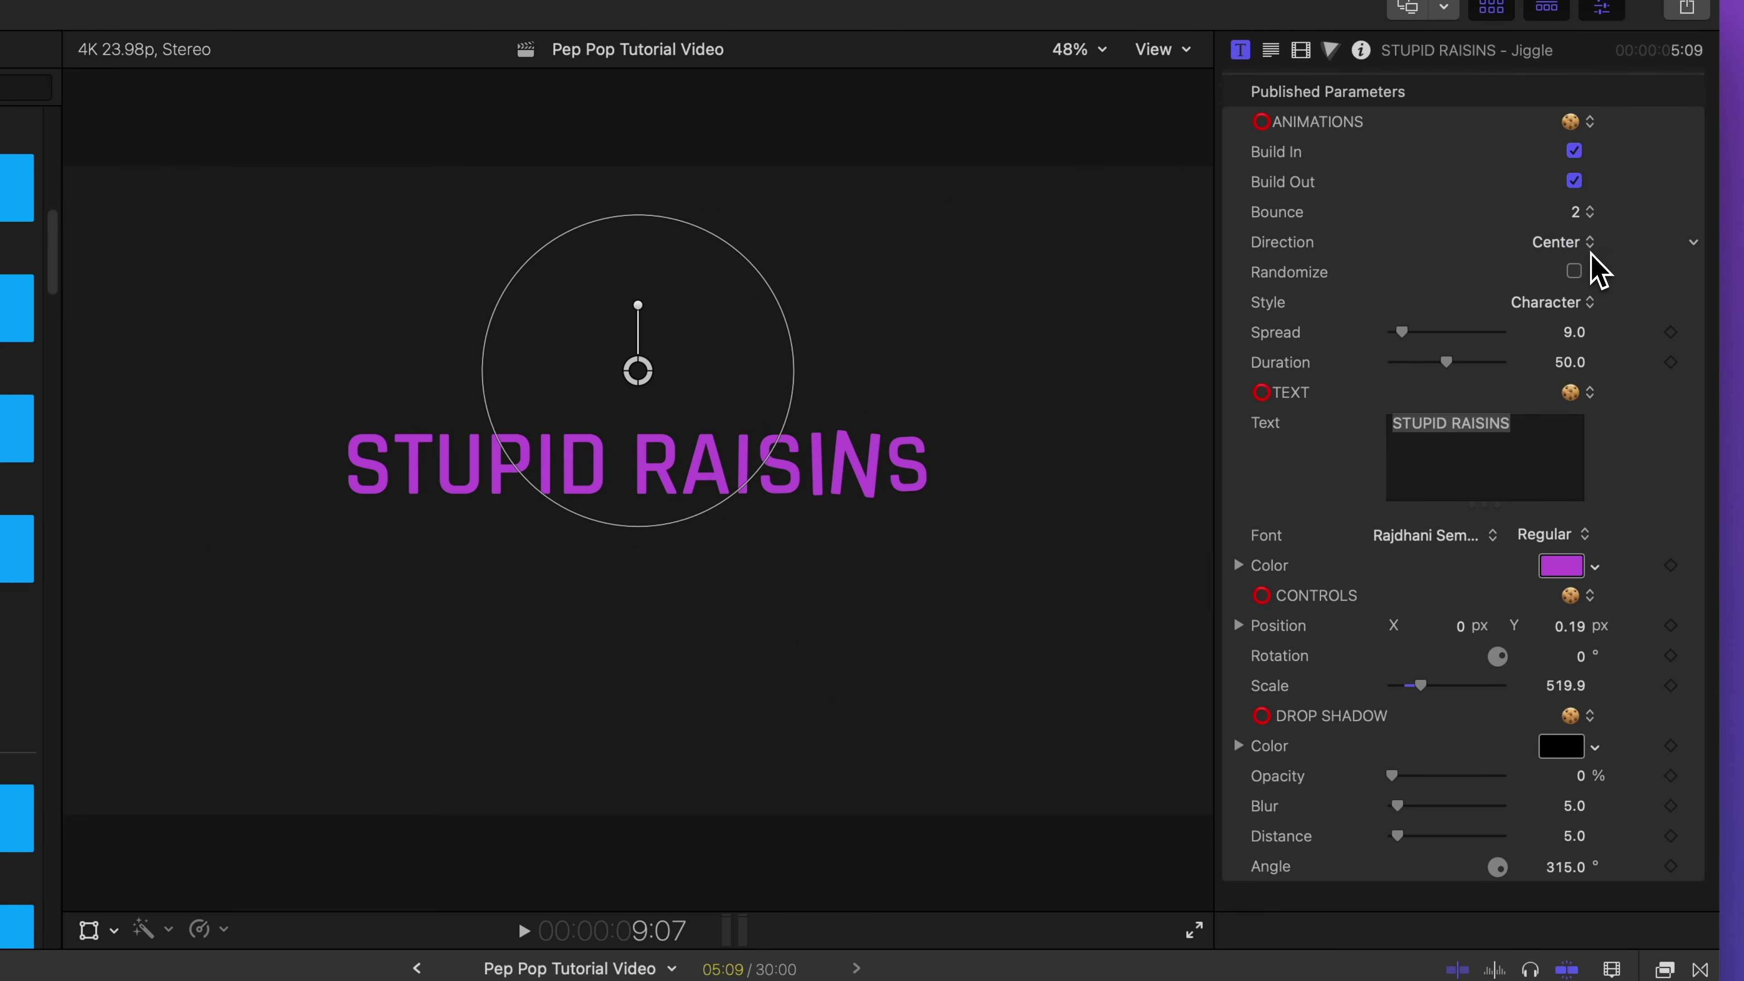
{"action": "key", "text": "j"}
{"action": "key", "text": "space"}
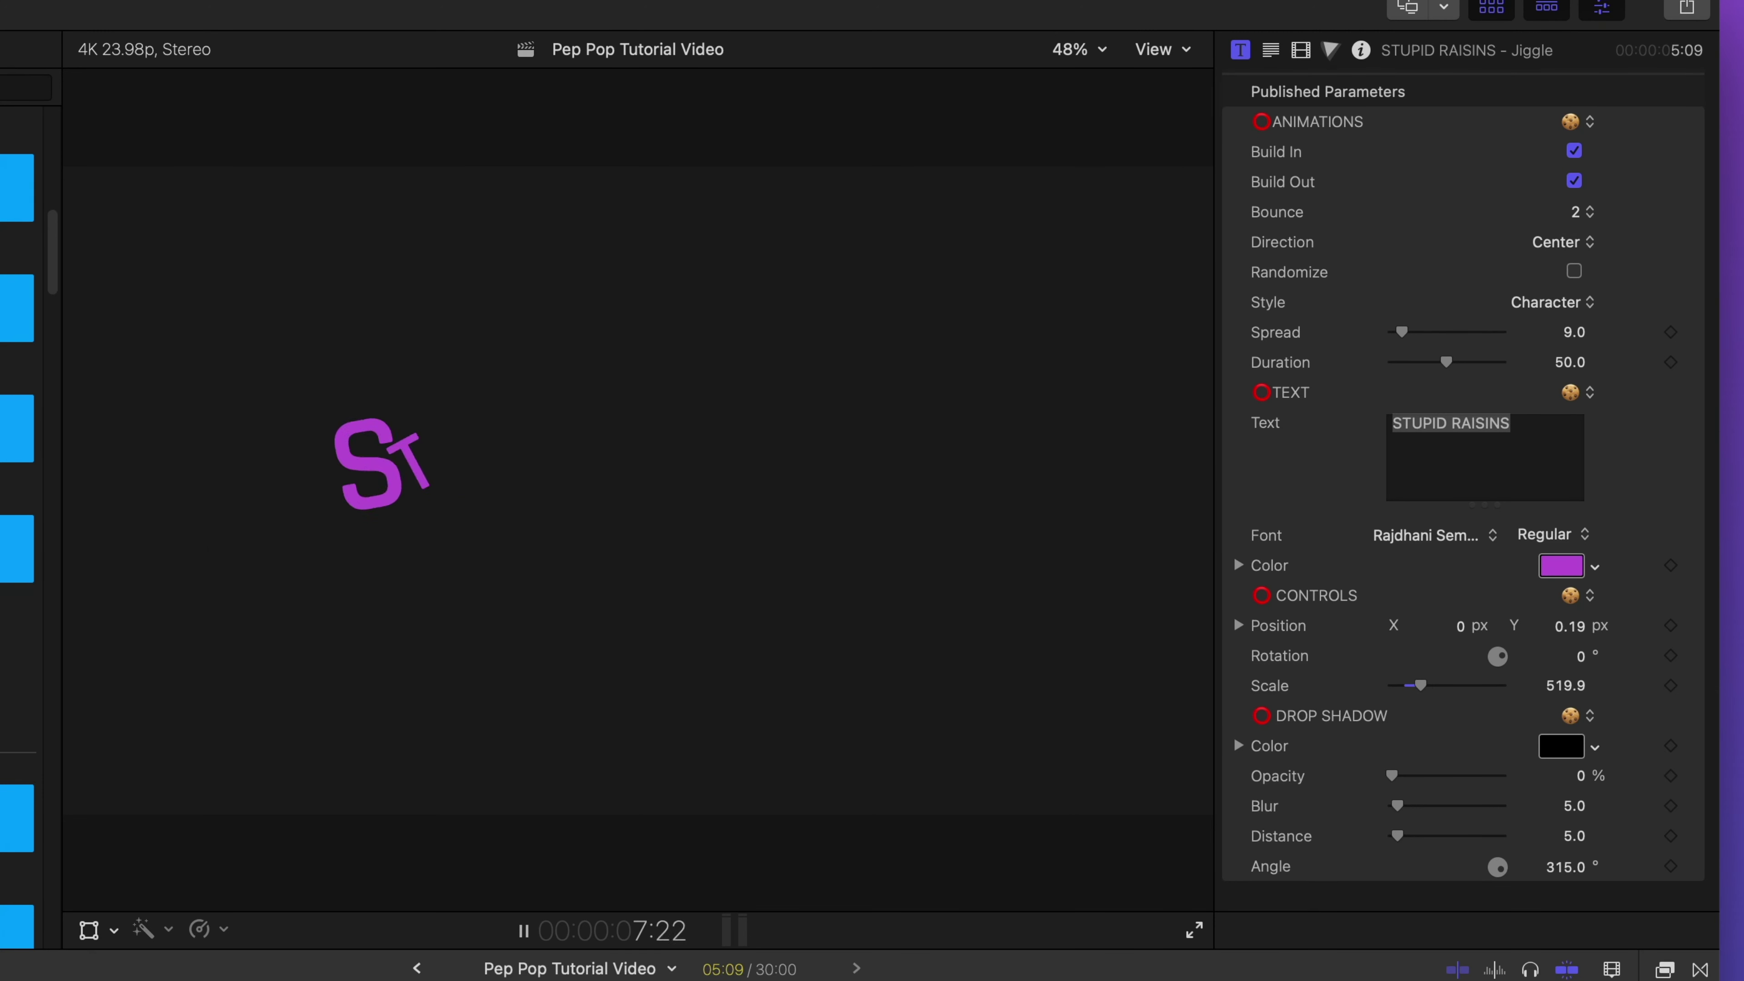
{"action": "key", "text": "space"}
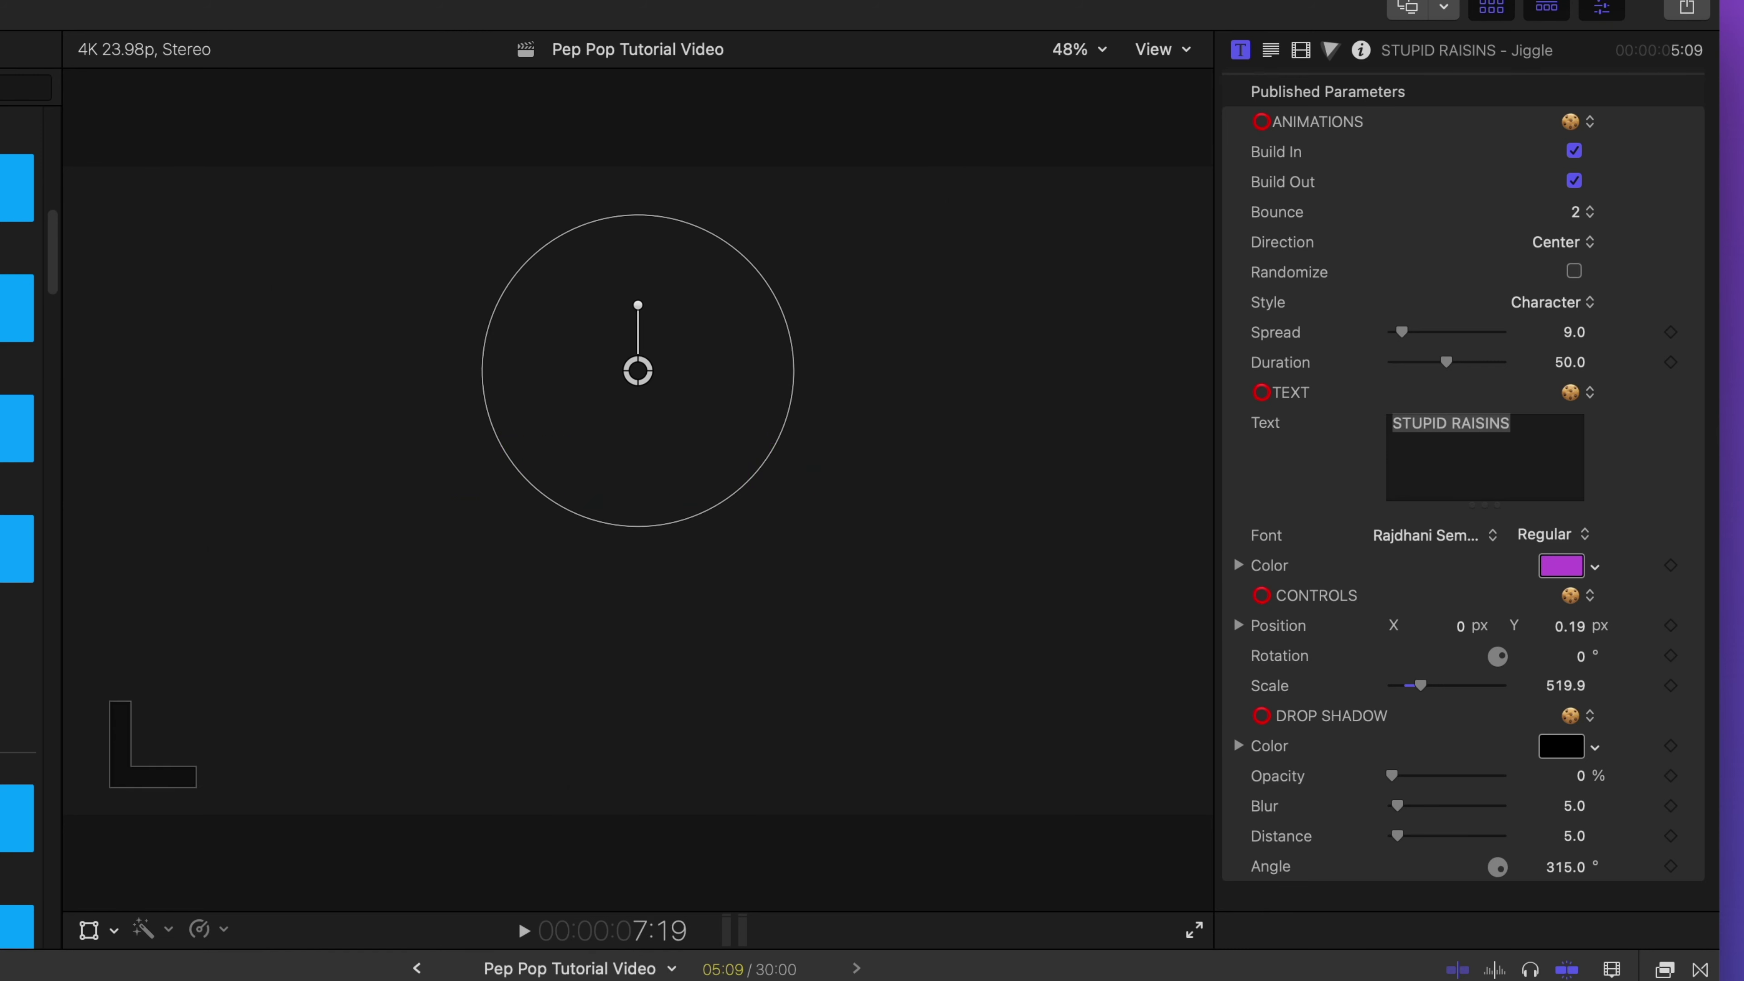
Step: Preview Bounce at 3, then set Bounce back to 2
{"action": "left_click", "coordinate": [1586, 213]}
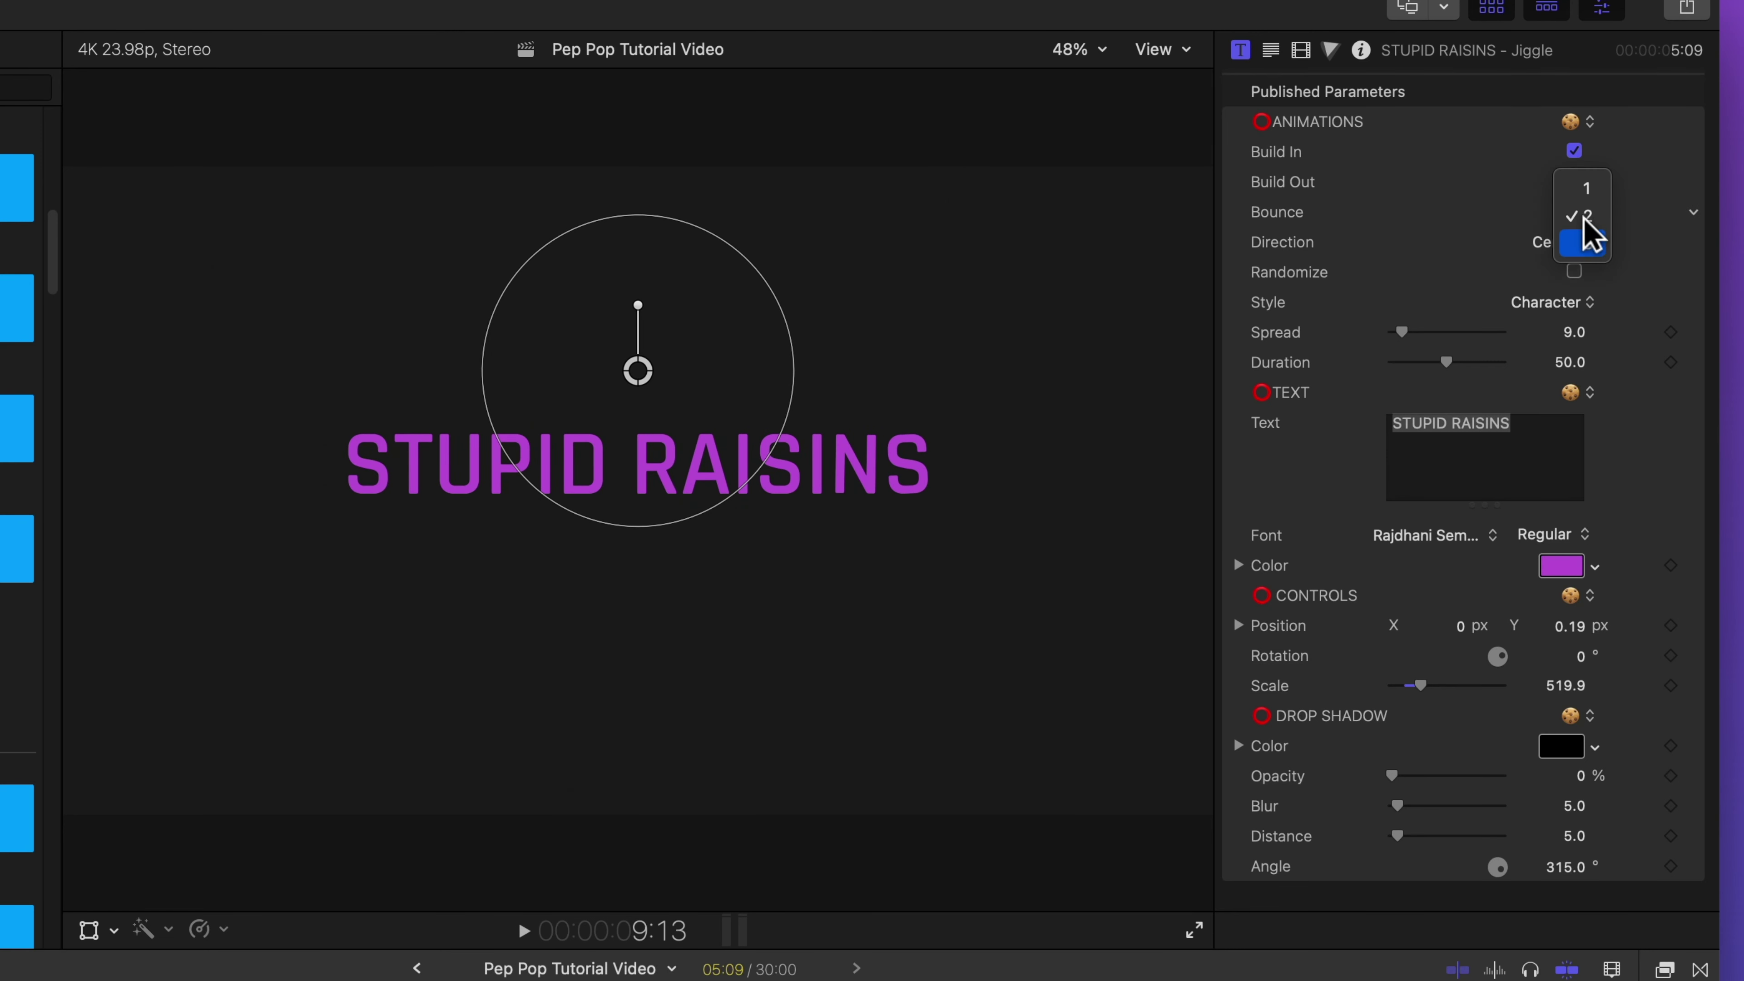
{"action": "left_click", "coordinate": [1586, 243]}
{"action": "key", "text": "Up"}
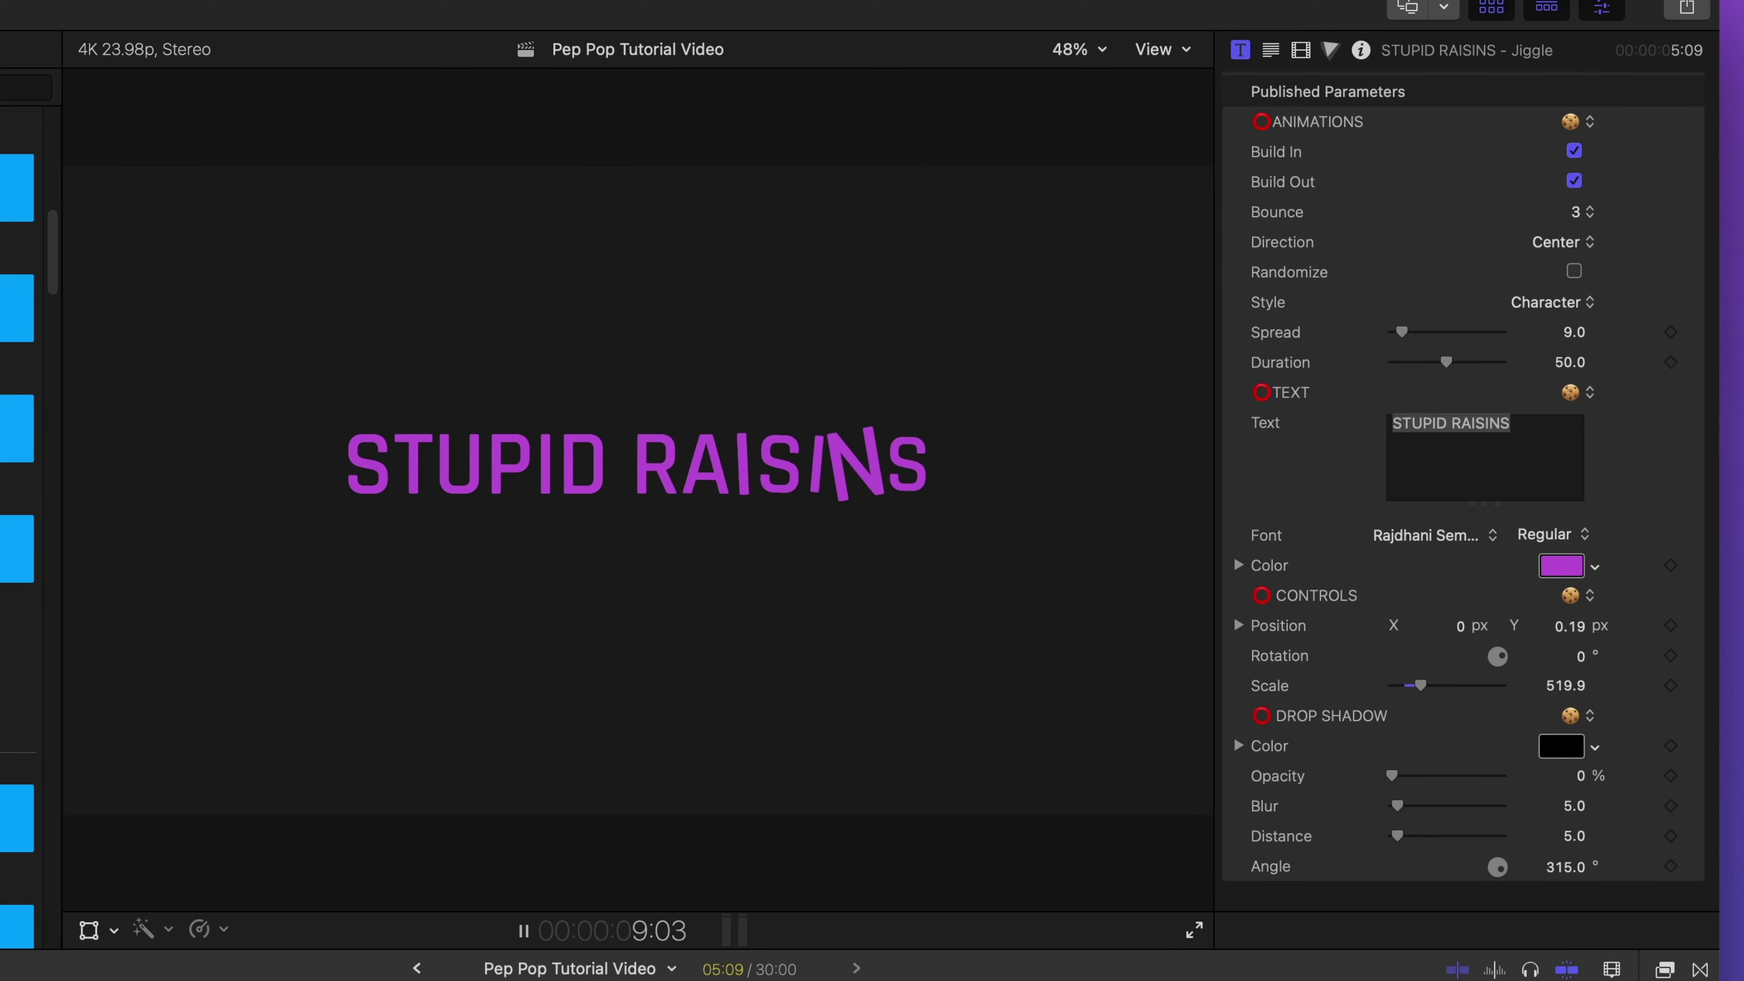
{"action": "key", "text": "space"}
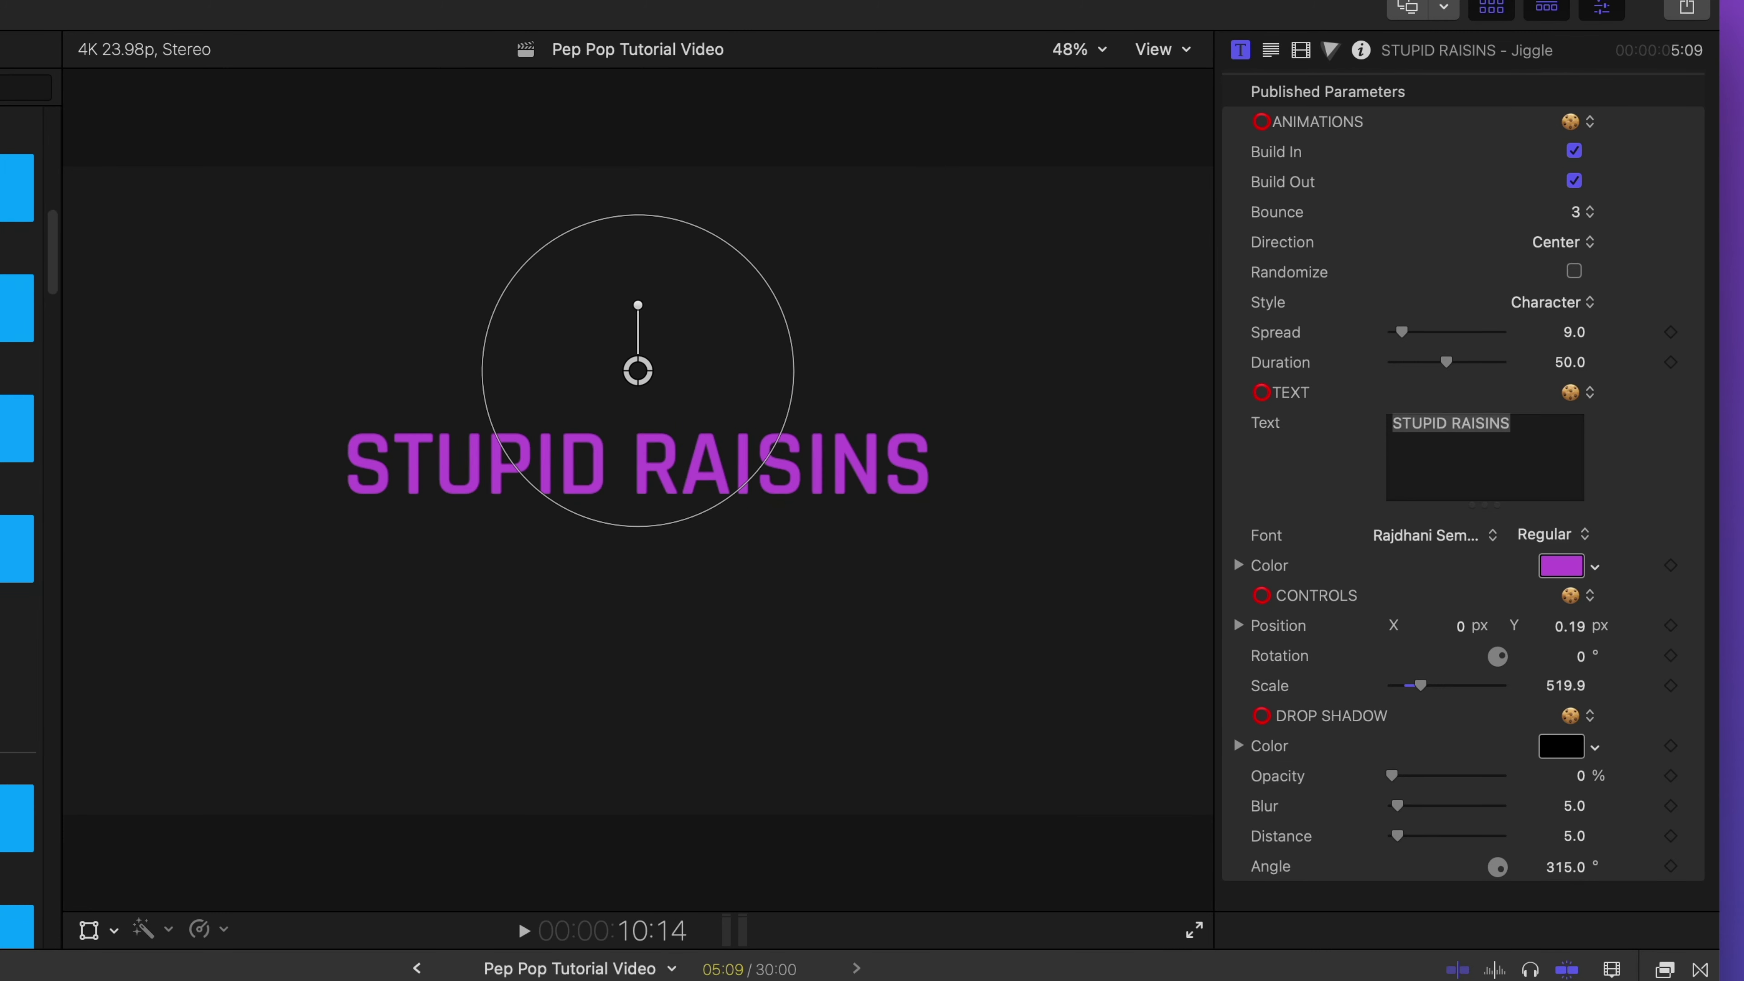
{"action": "left_click", "coordinate": [1590, 211]}
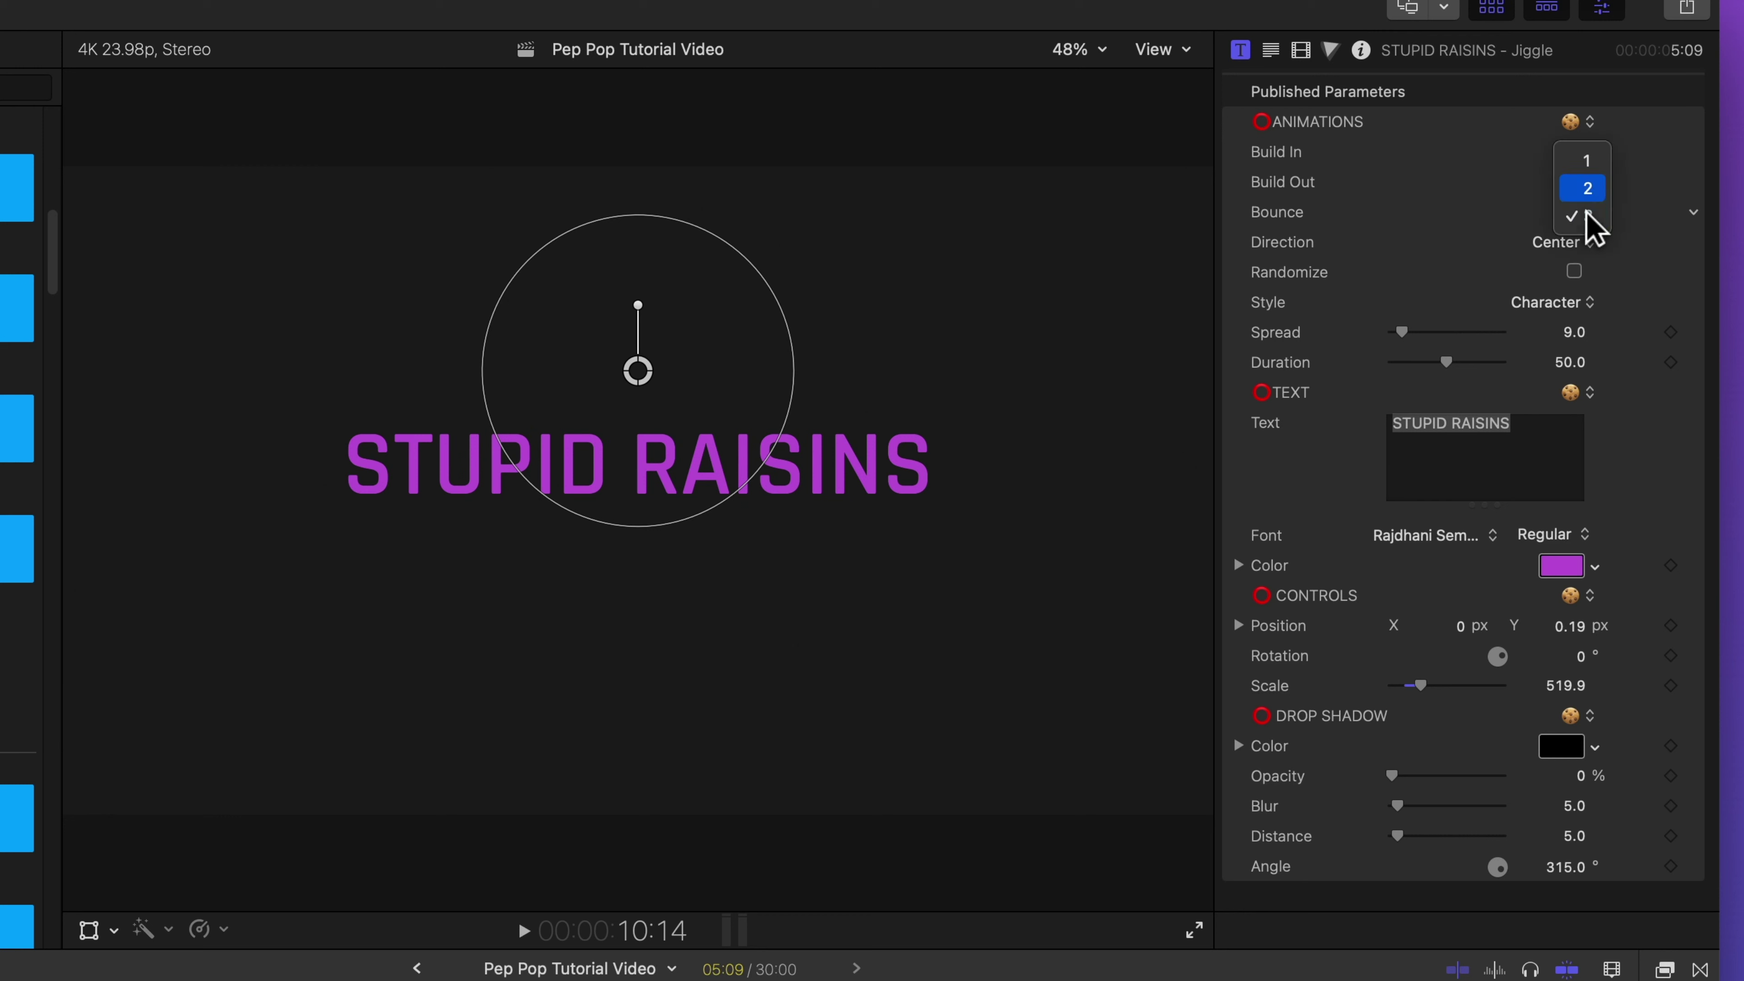
{"action": "left_click", "coordinate": [1587, 189]}
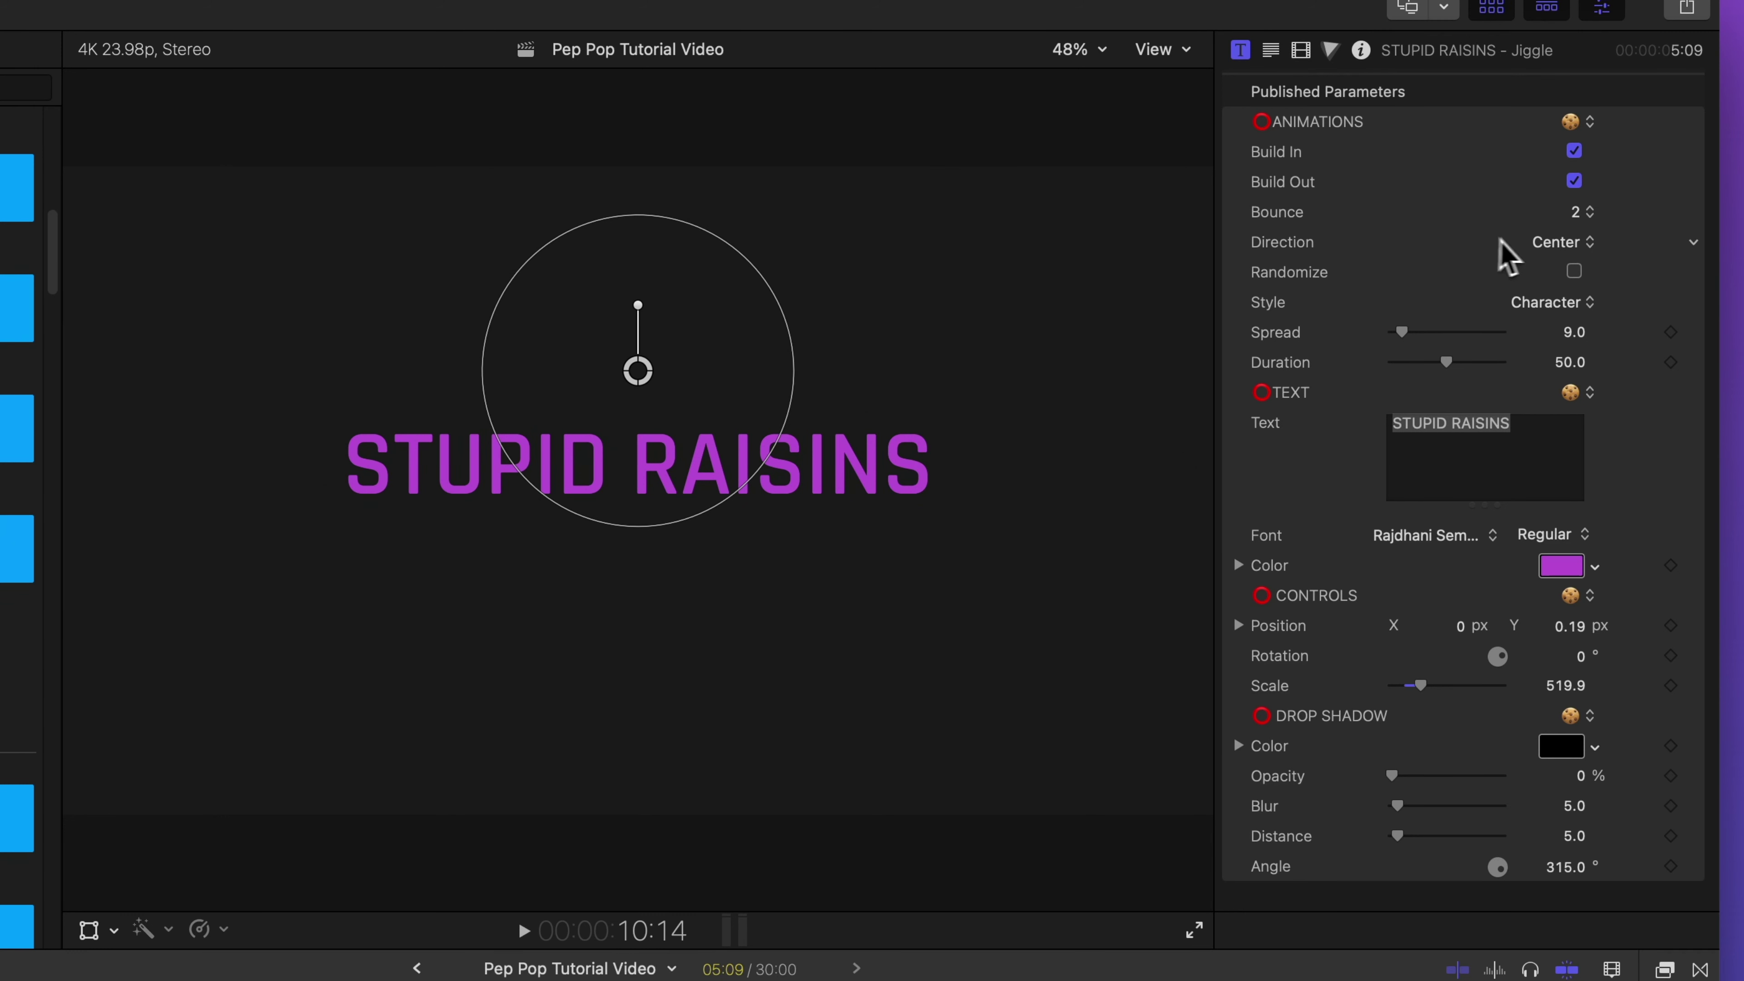
Step: Set the jiggle Direction to Up and replay the build to preview it
{"action": "key", "text": "Up"}
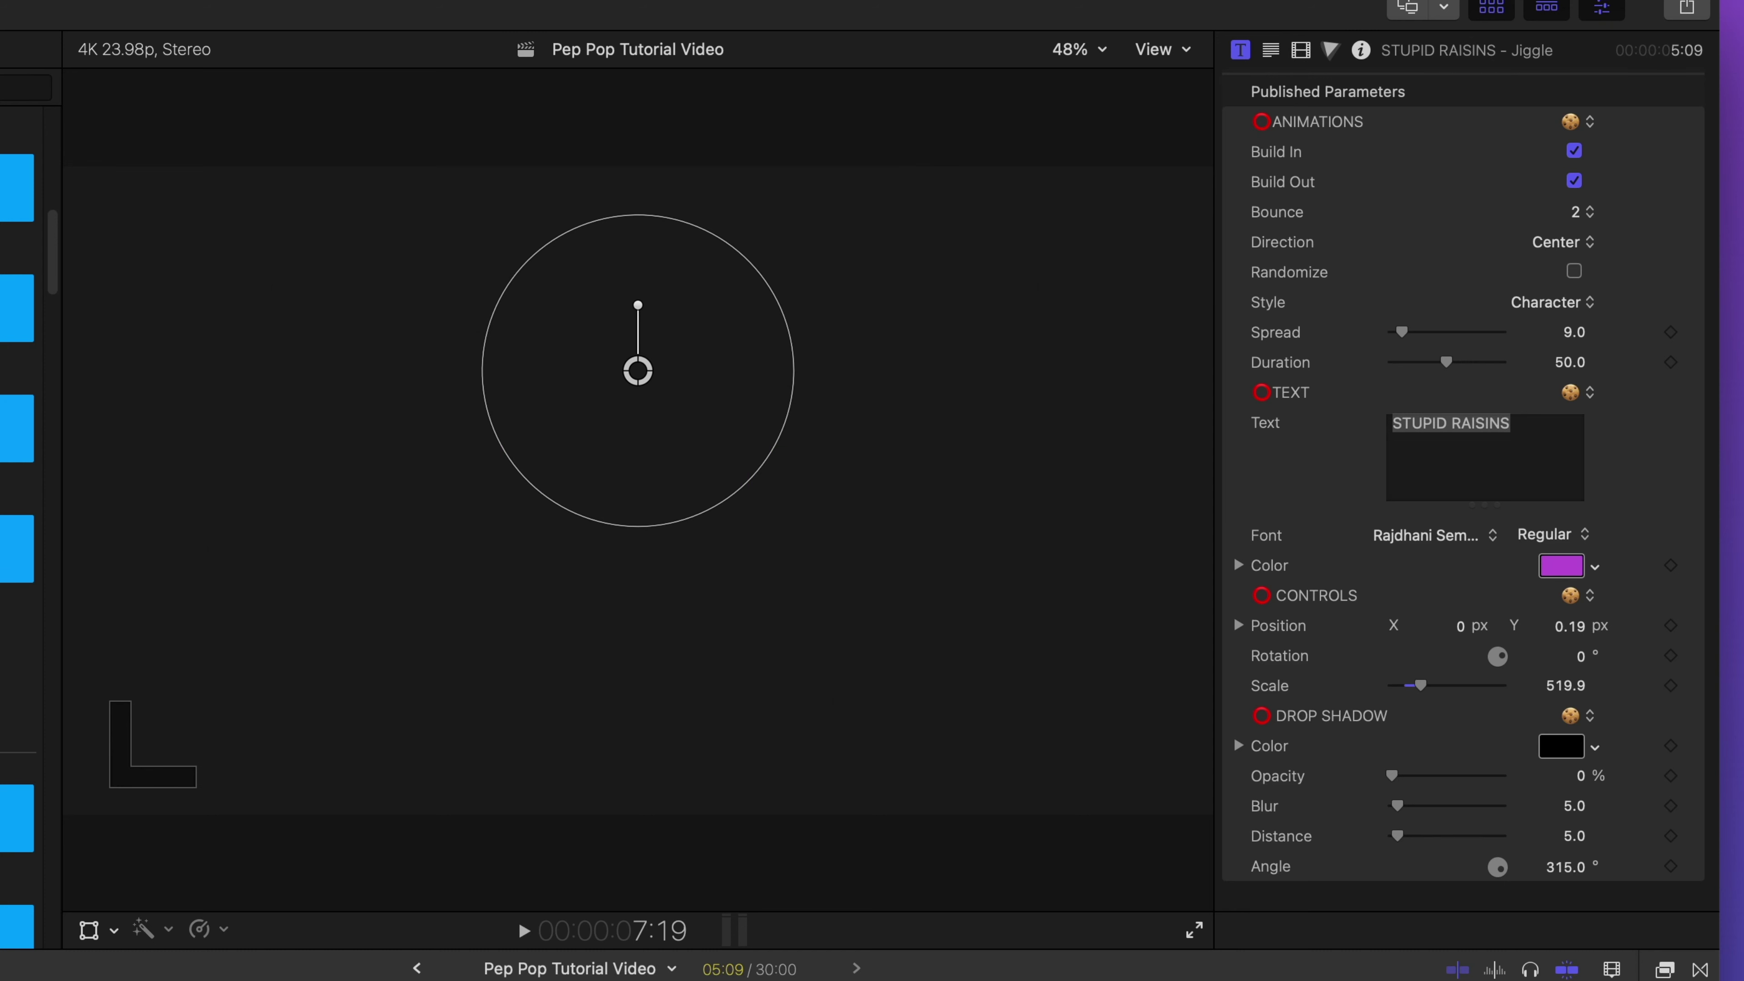
{"action": "key", "text": "space"}
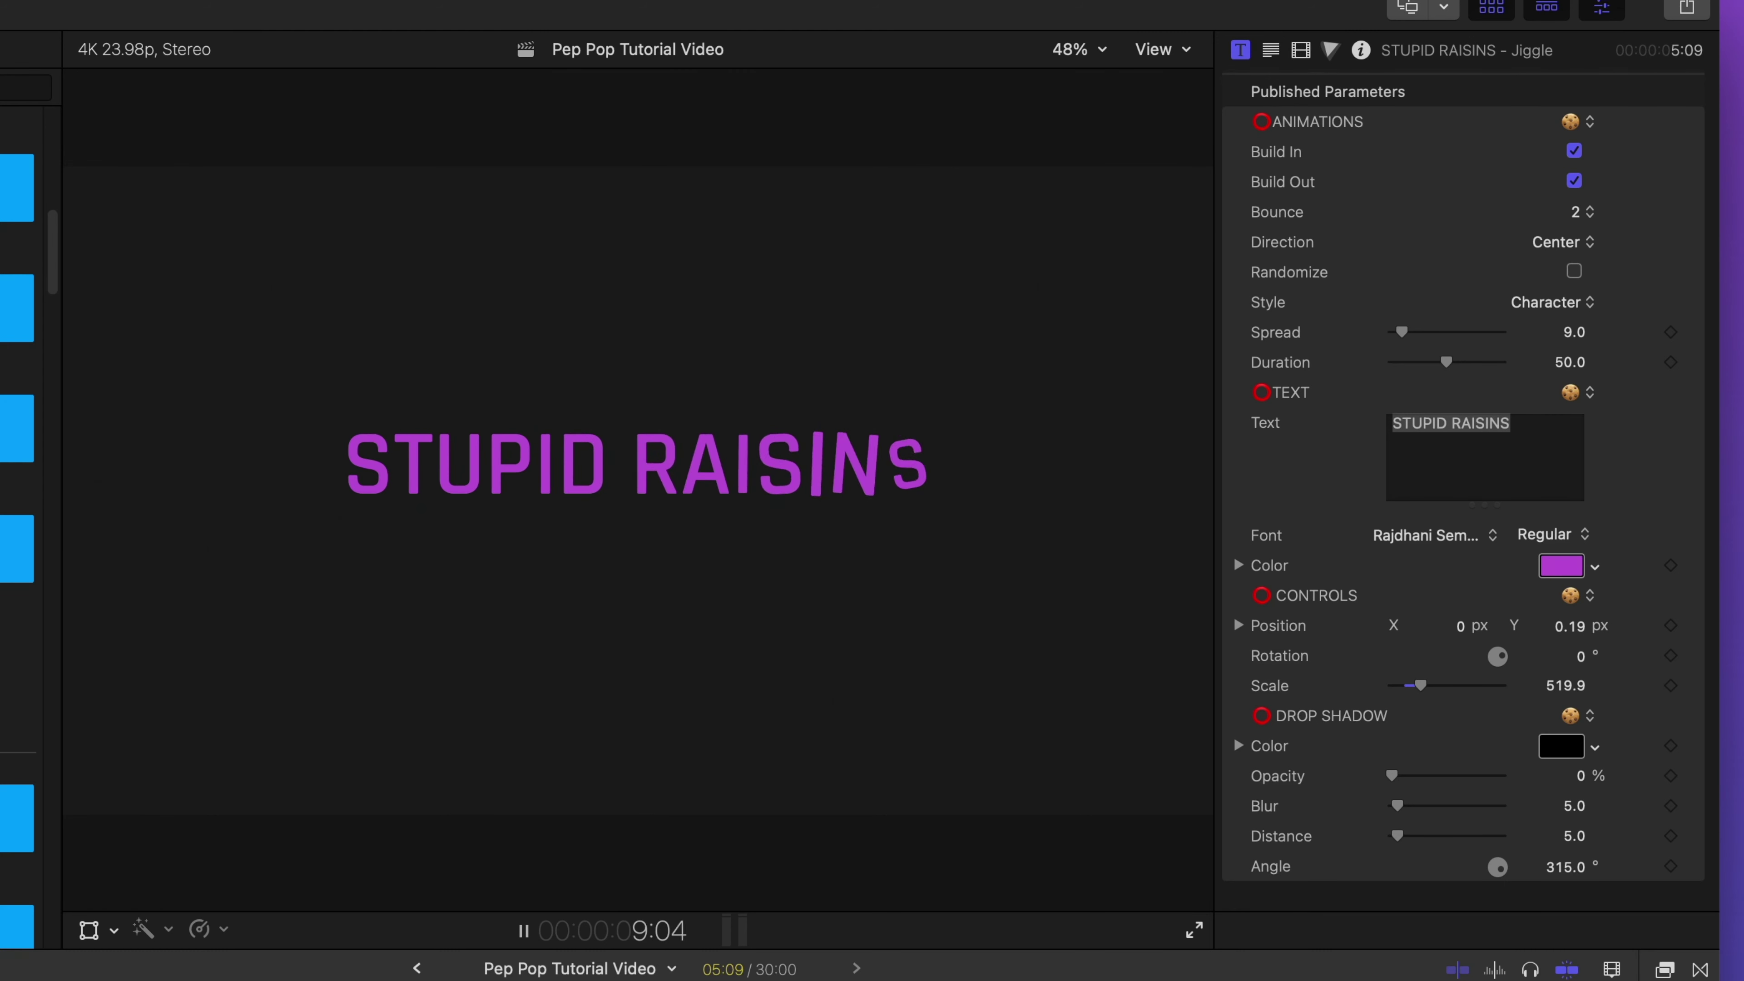
{"action": "left_click", "coordinate": [1564, 242]}
{"action": "left_click", "coordinate": [1558, 220]}
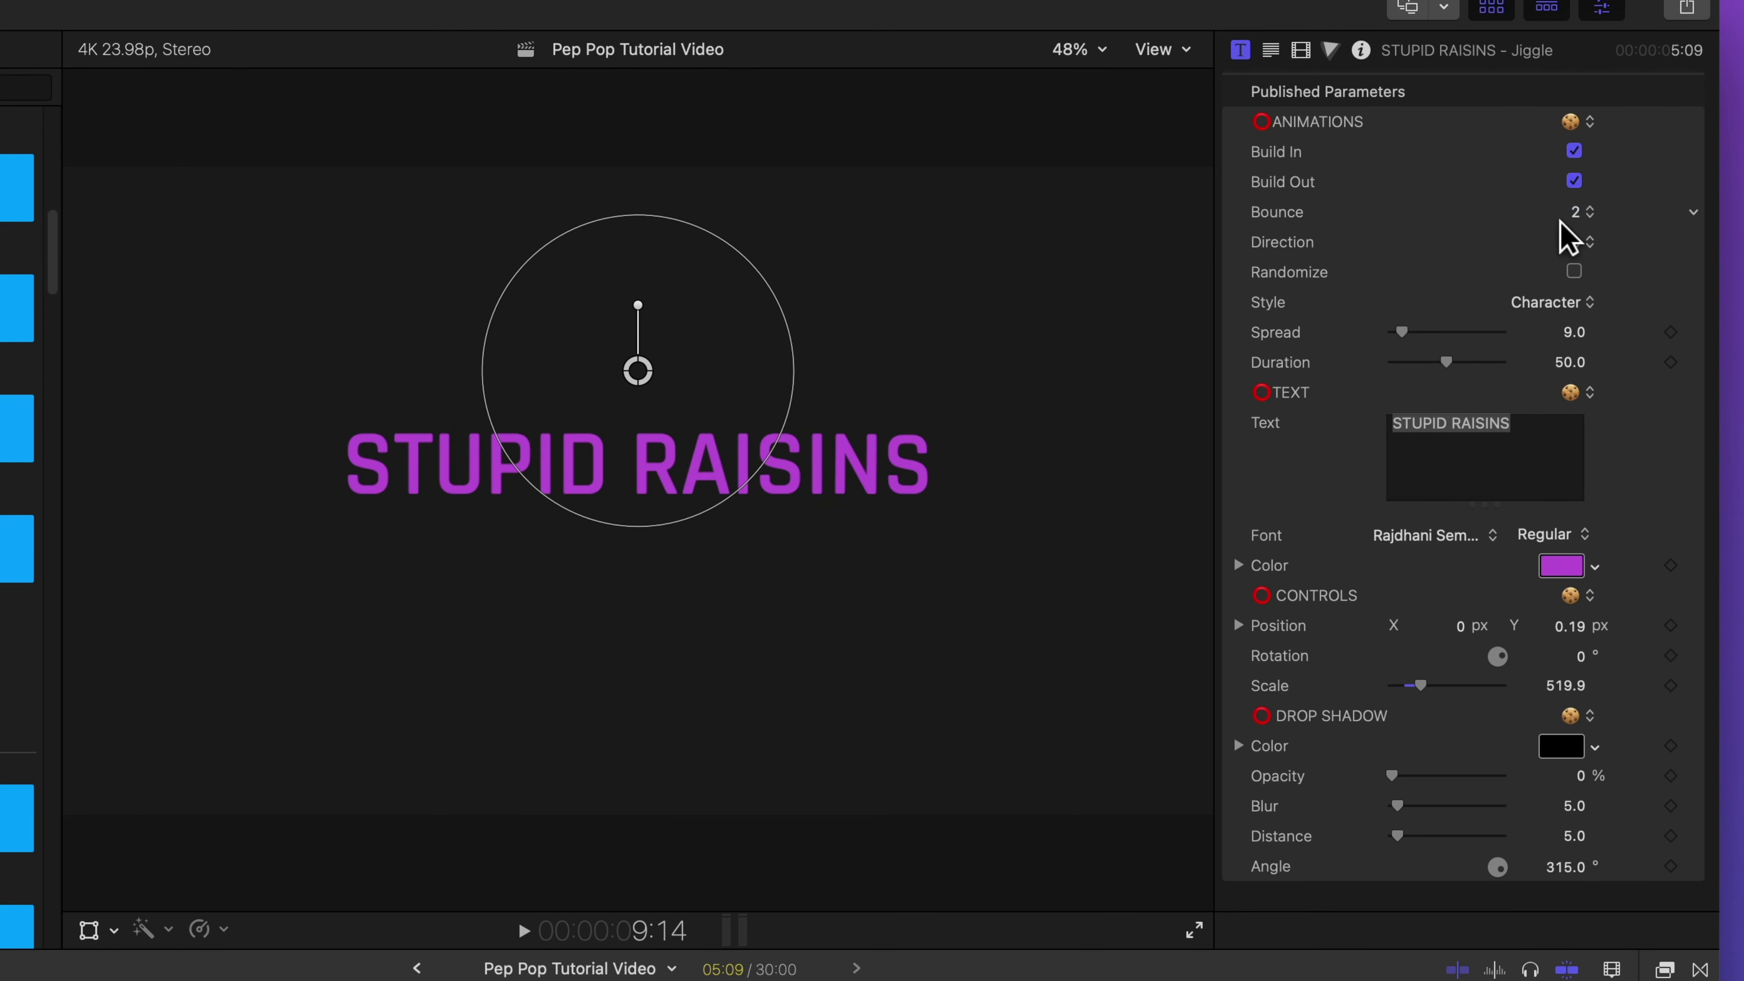
{"action": "key", "text": "Up"}
{"action": "key", "text": "space"}
{"action": "key", "text": "Up"}
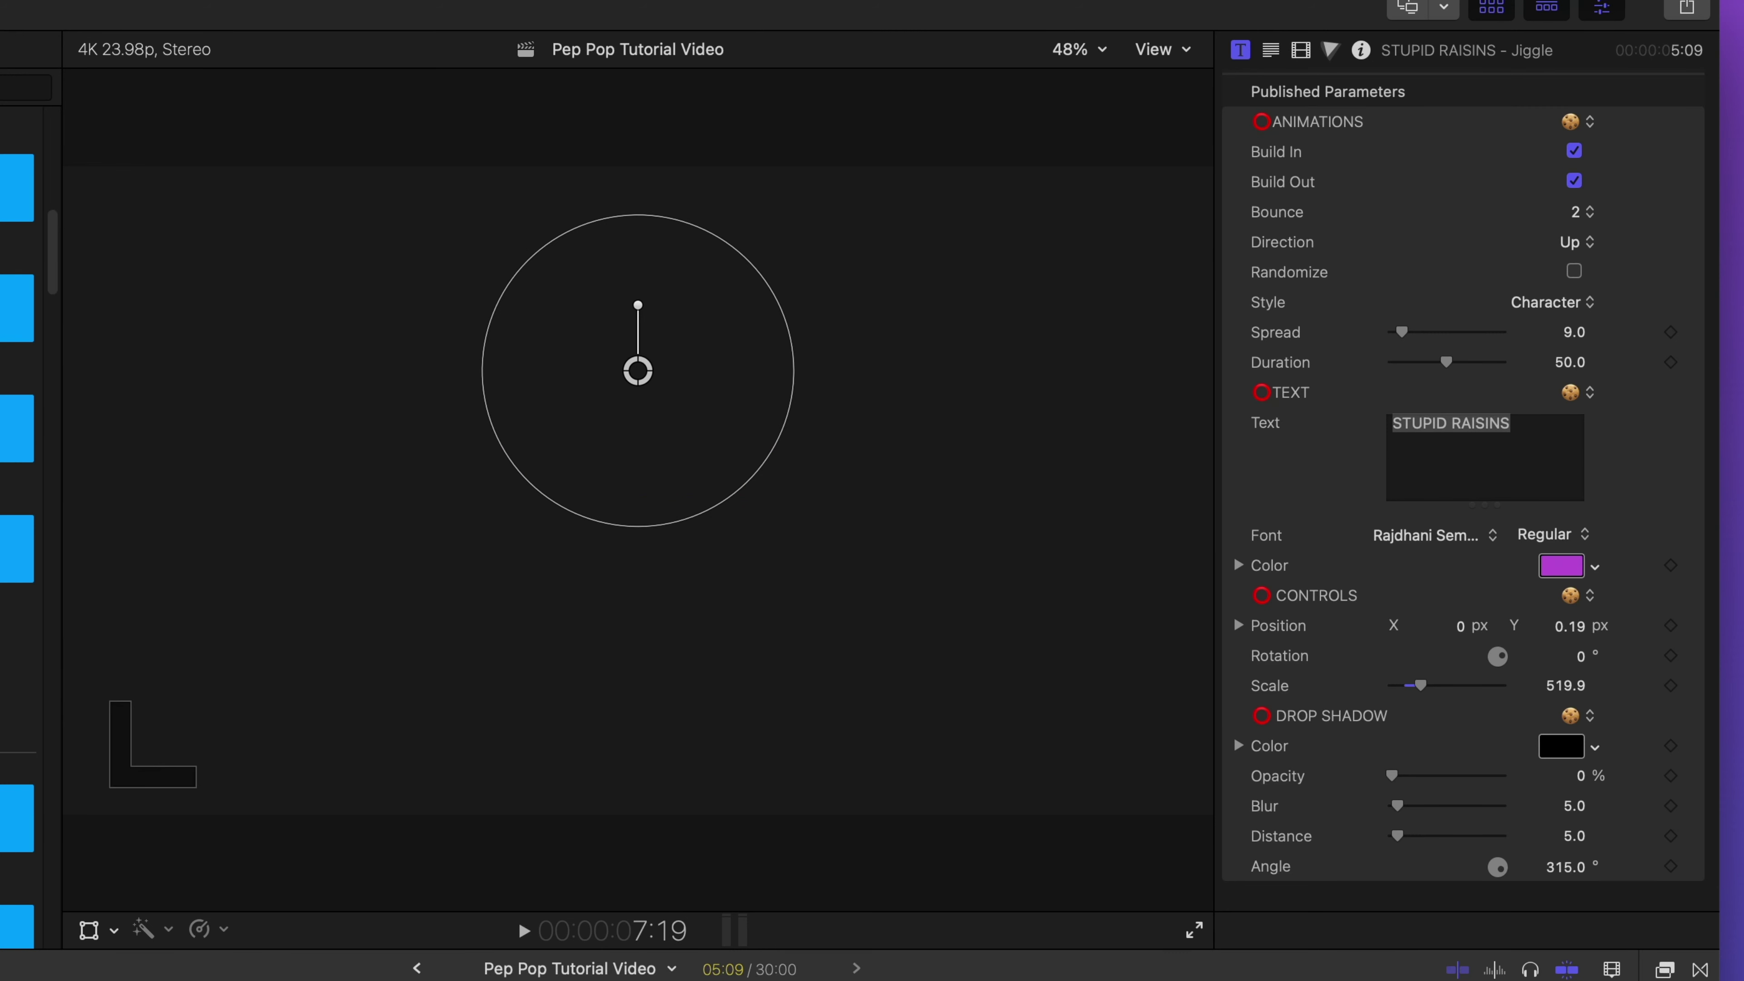
{"action": "key", "text": "Left"}
{"action": "key", "text": "Left"}
{"action": "key", "text": "Left"}
{"action": "key", "text": "Left"}
{"action": "key", "text": "Left"}
{"action": "key", "text": "Left"}
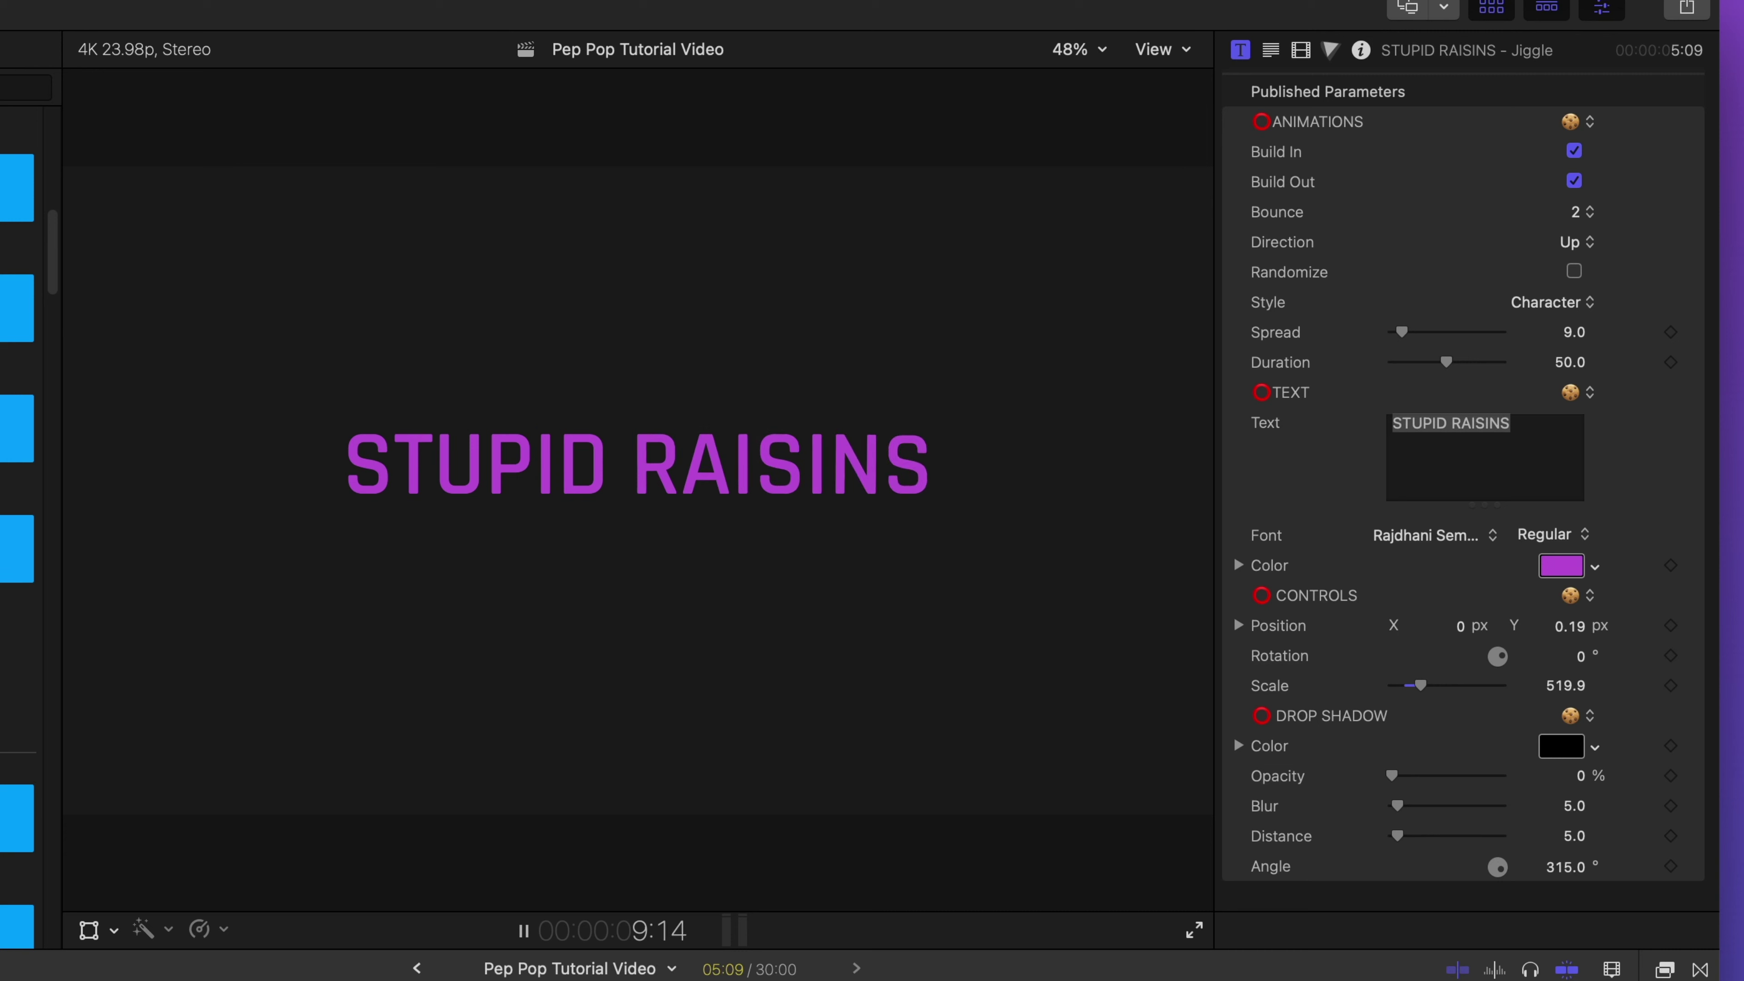
{"action": "key", "text": "space"}
Step: Switch the jiggle Direction to Down and preview it
{"action": "left_click", "coordinate": [1575, 244]}
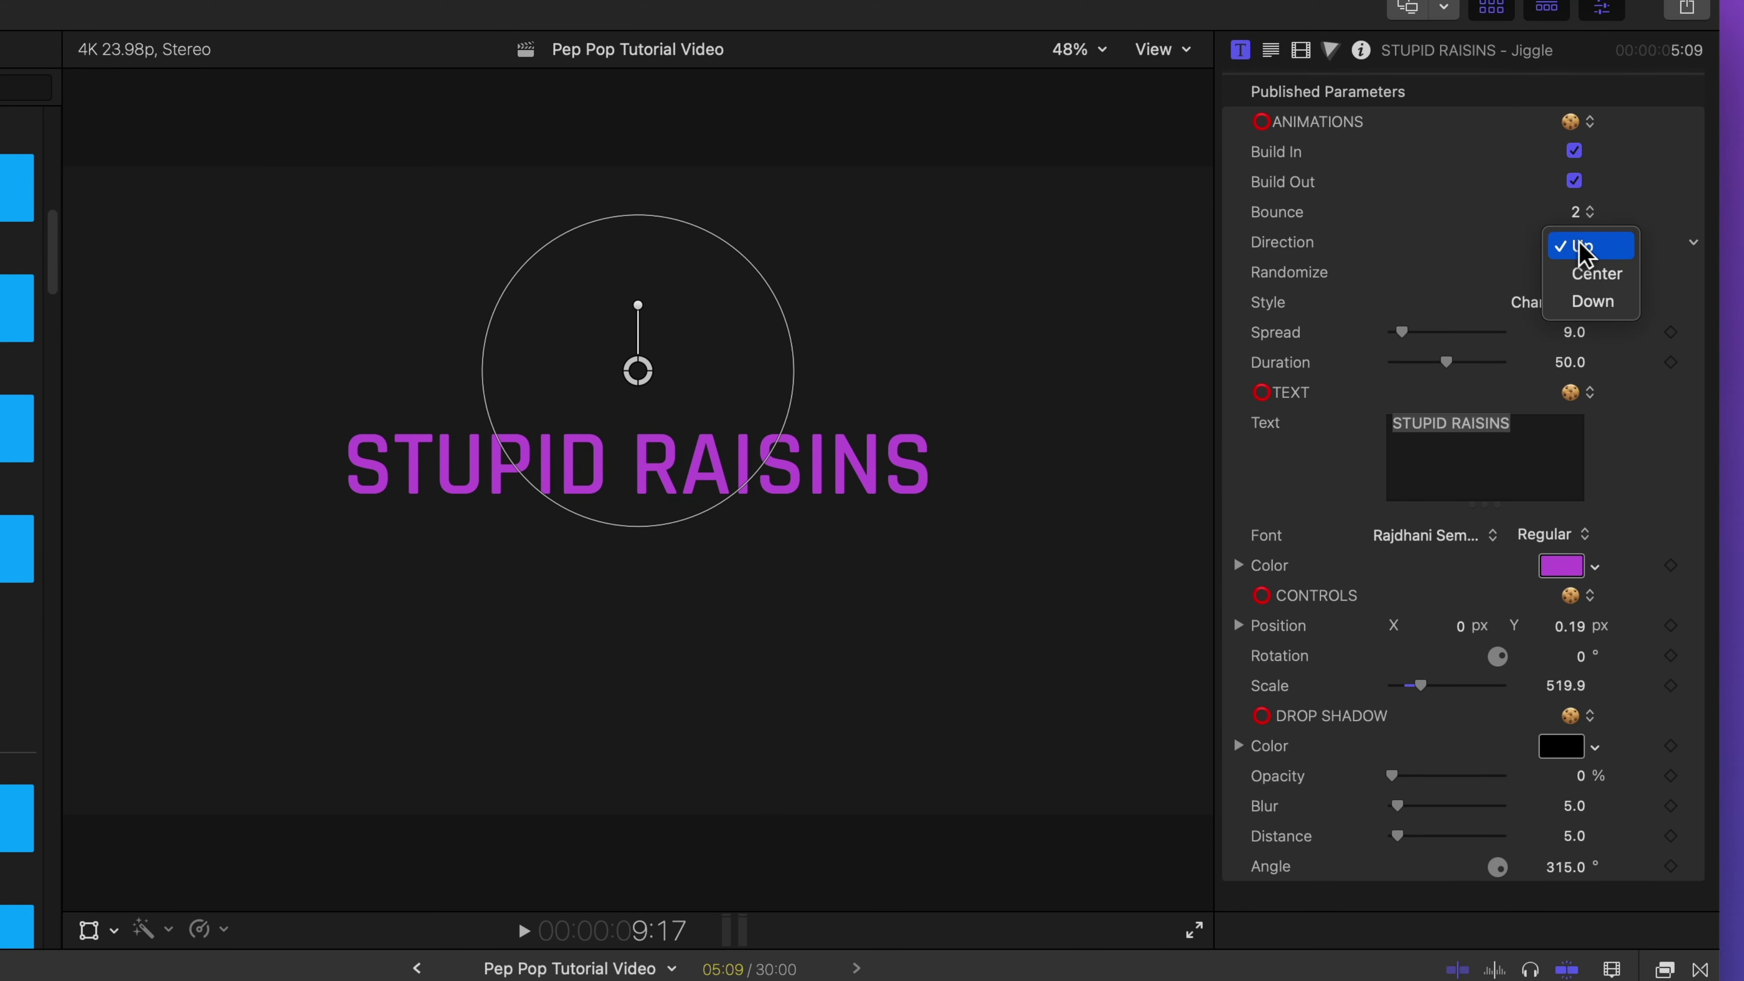
{"action": "left_click", "coordinate": [1599, 301]}
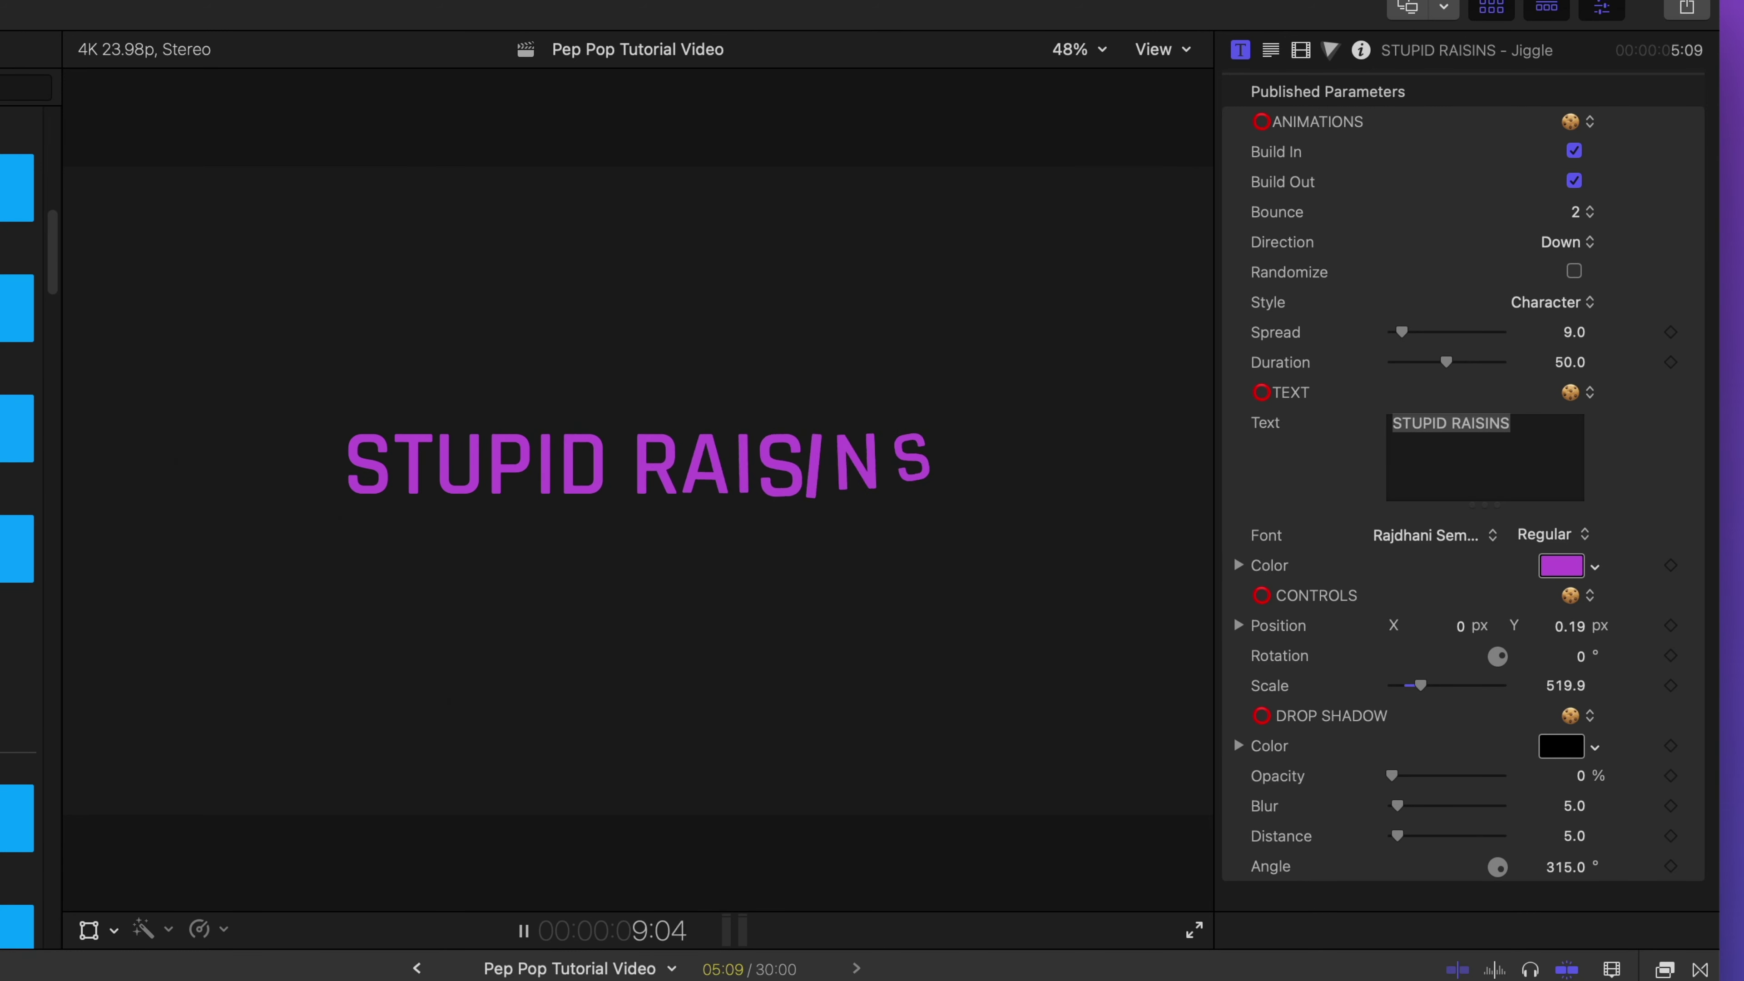
{"action": "key", "text": "space"}
Step: Return Direction to Center, preview Randomize on, then turn Randomize off
{"action": "left_click", "coordinate": [1568, 244]}
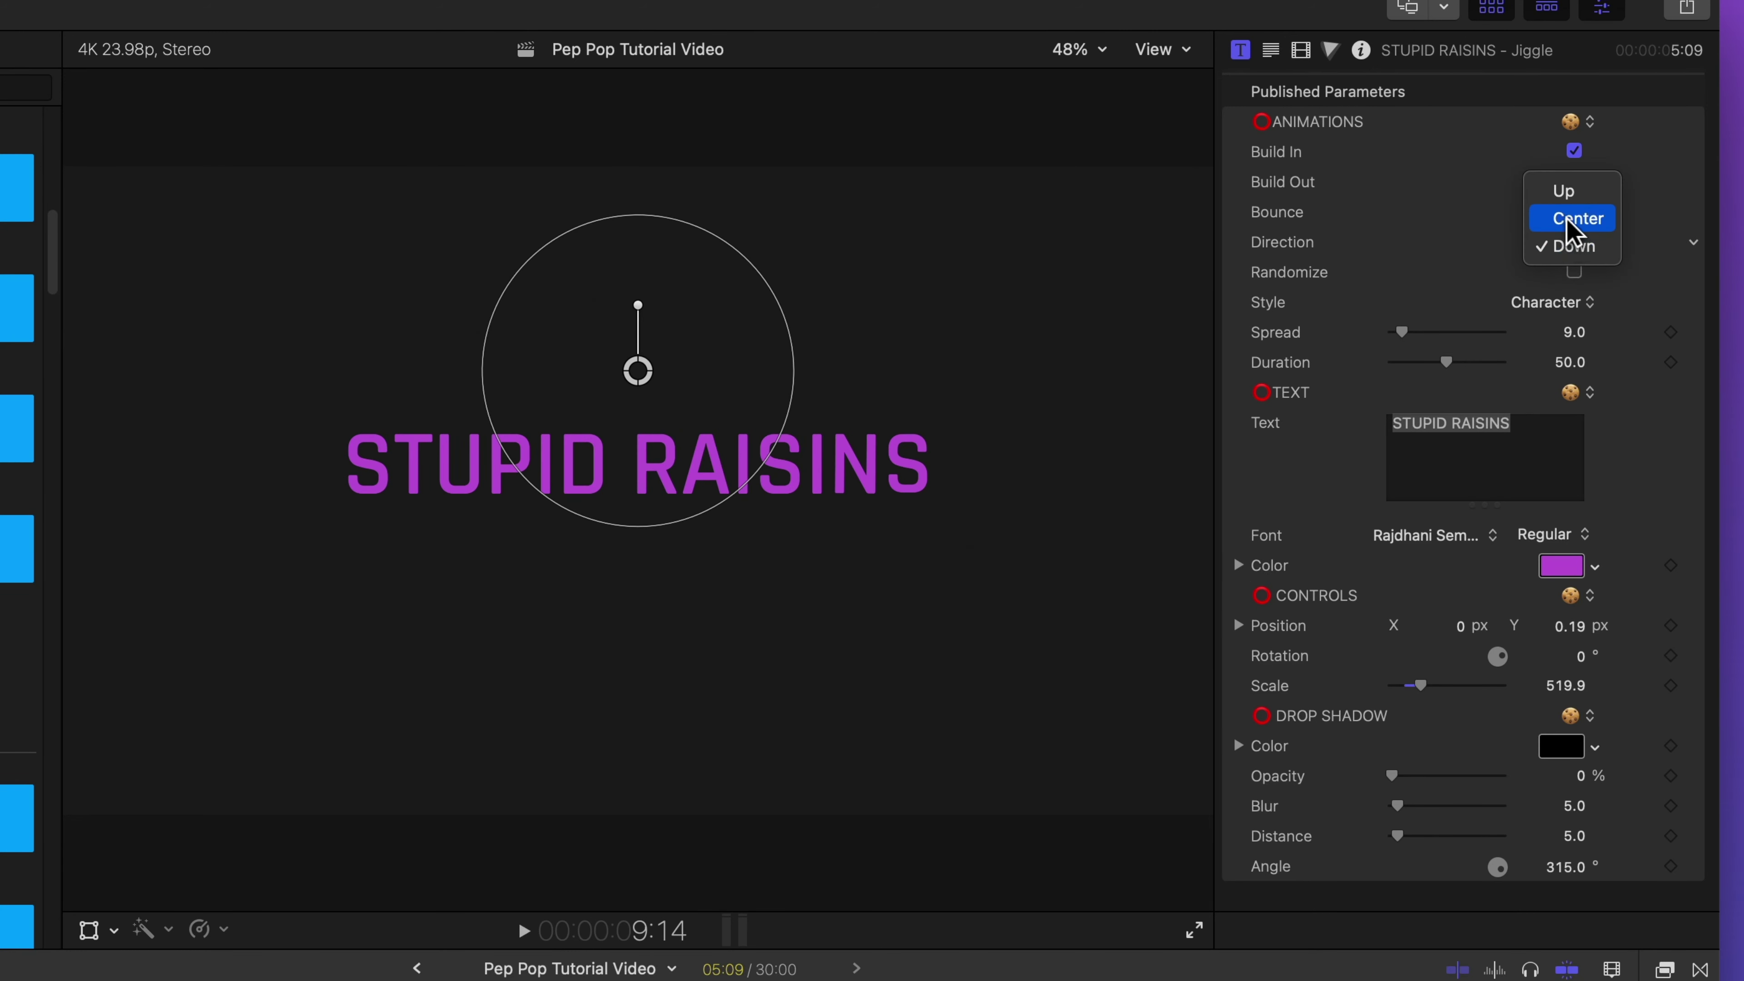
{"action": "left_click", "coordinate": [1569, 221]}
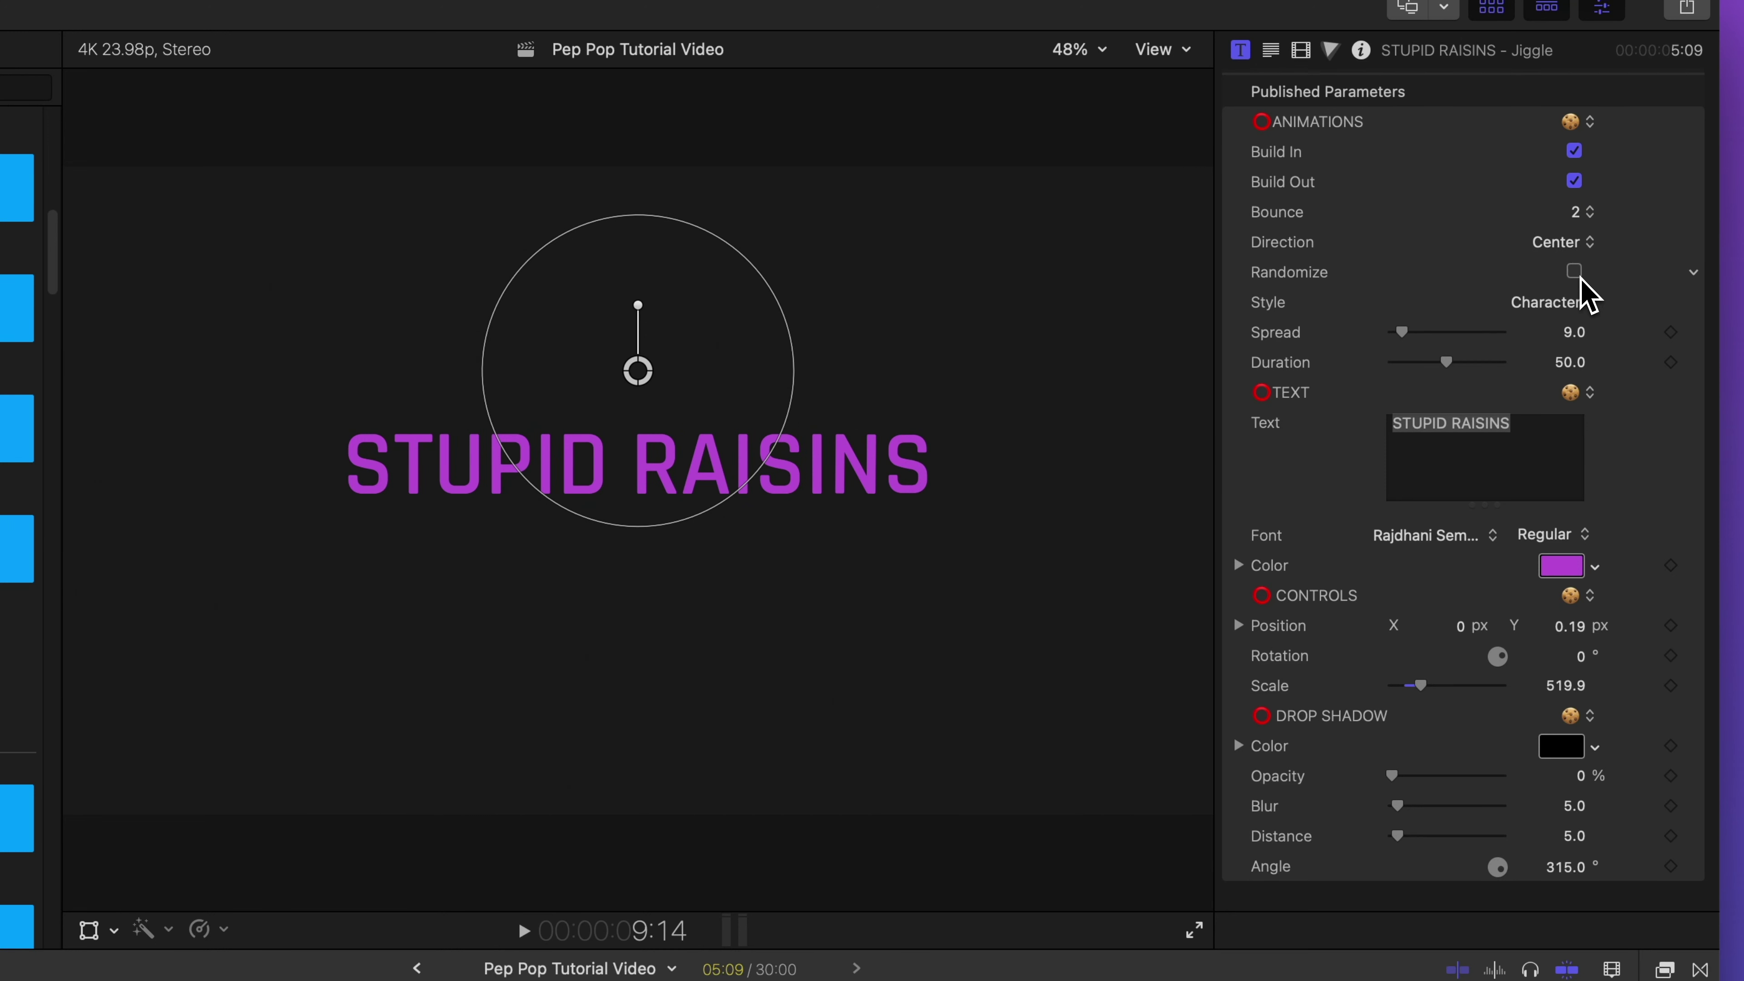
{"action": "left_click", "coordinate": [1574, 271]}
{"action": "key", "text": "shift+slash"}
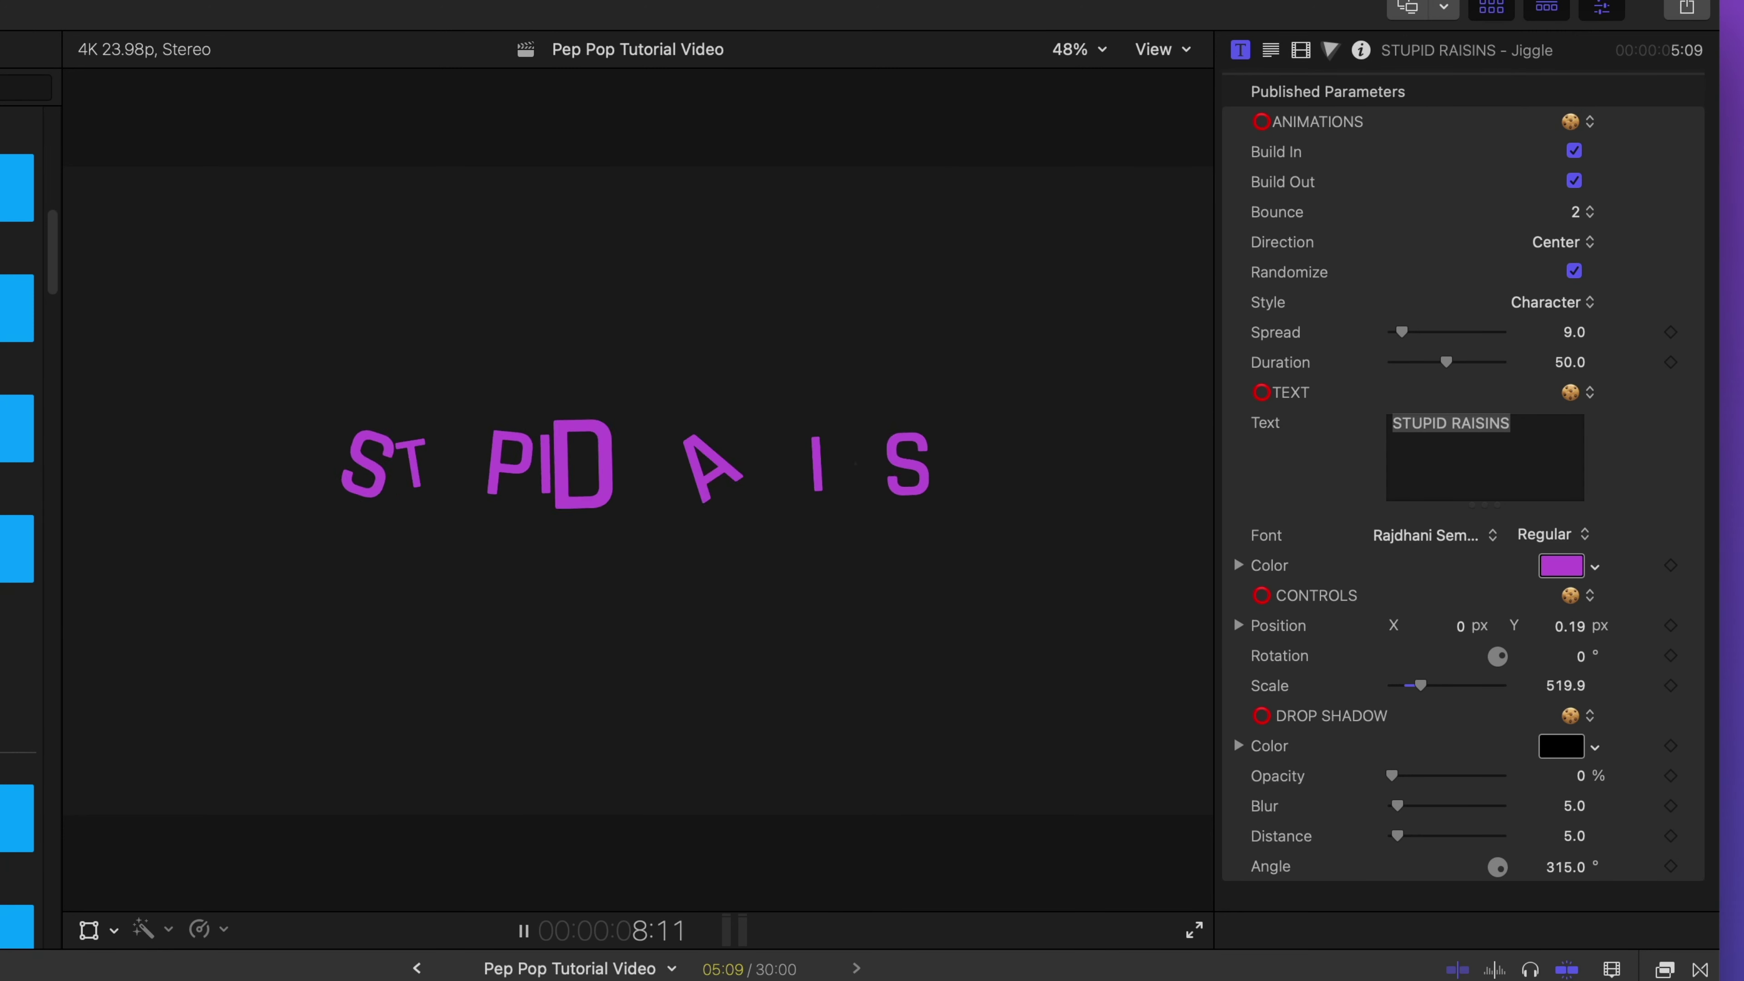
{"action": "left_click", "coordinate": [1574, 270]}
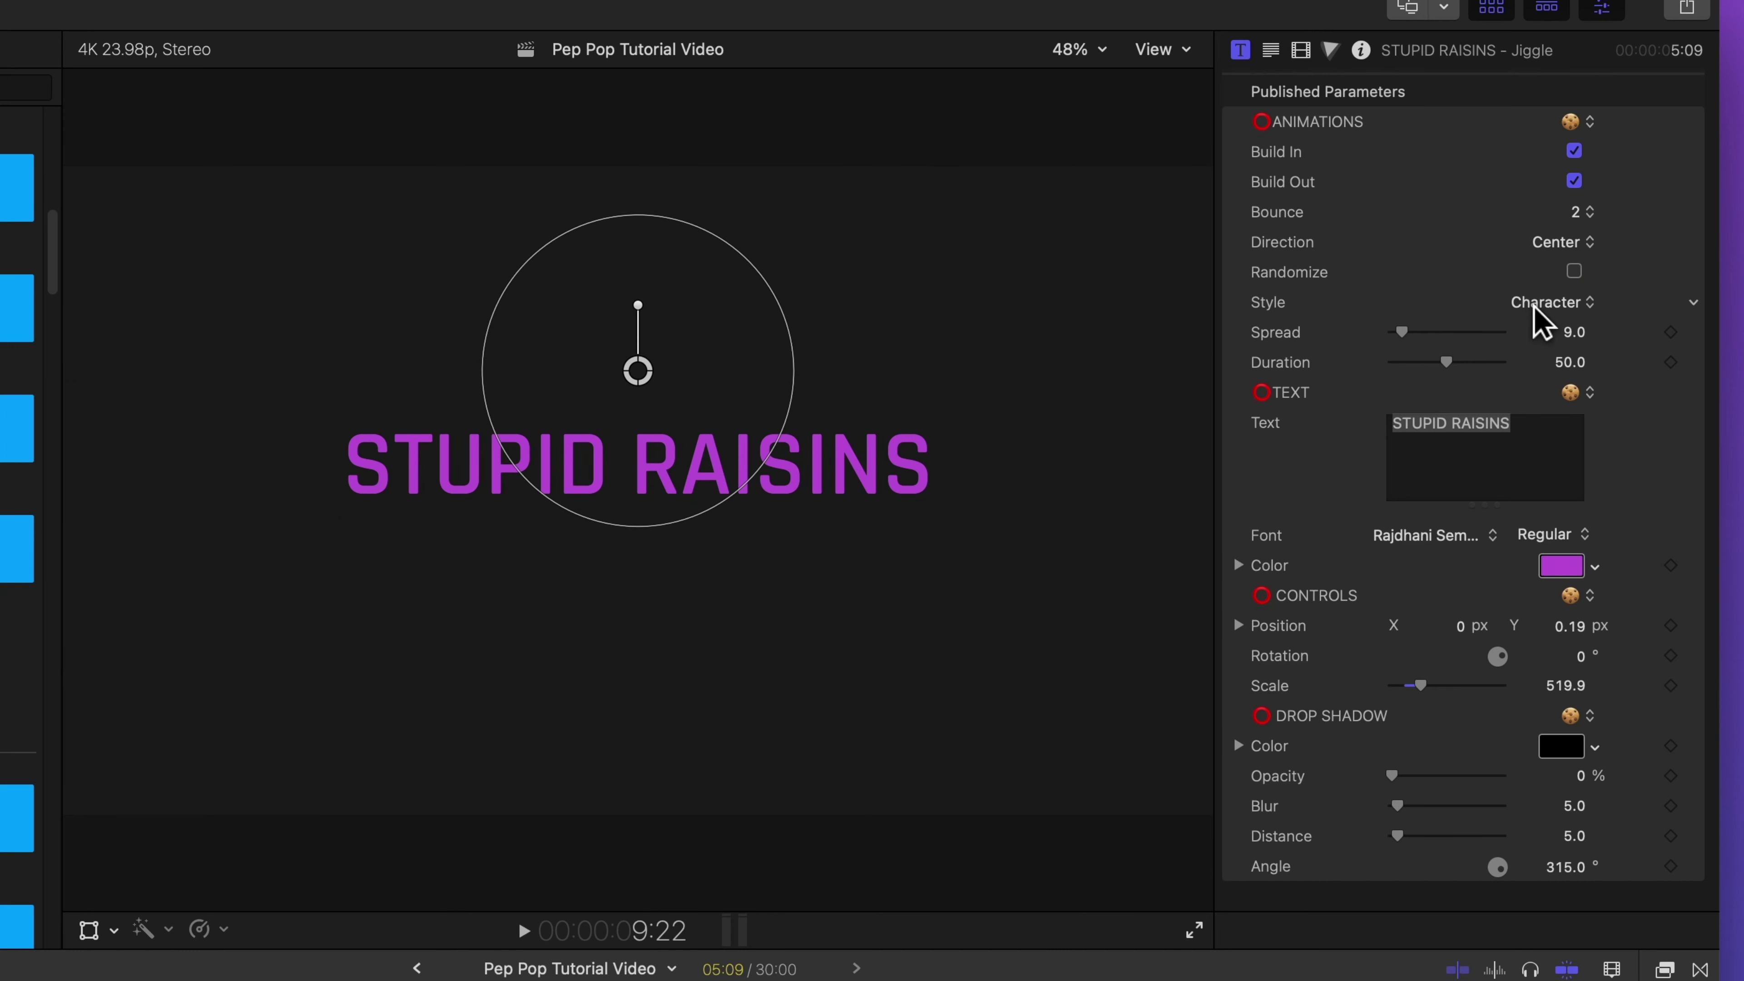
Step: Preview the Word jiggle style, then set the Style to Line
{"action": "left_click", "coordinate": [1537, 311]}
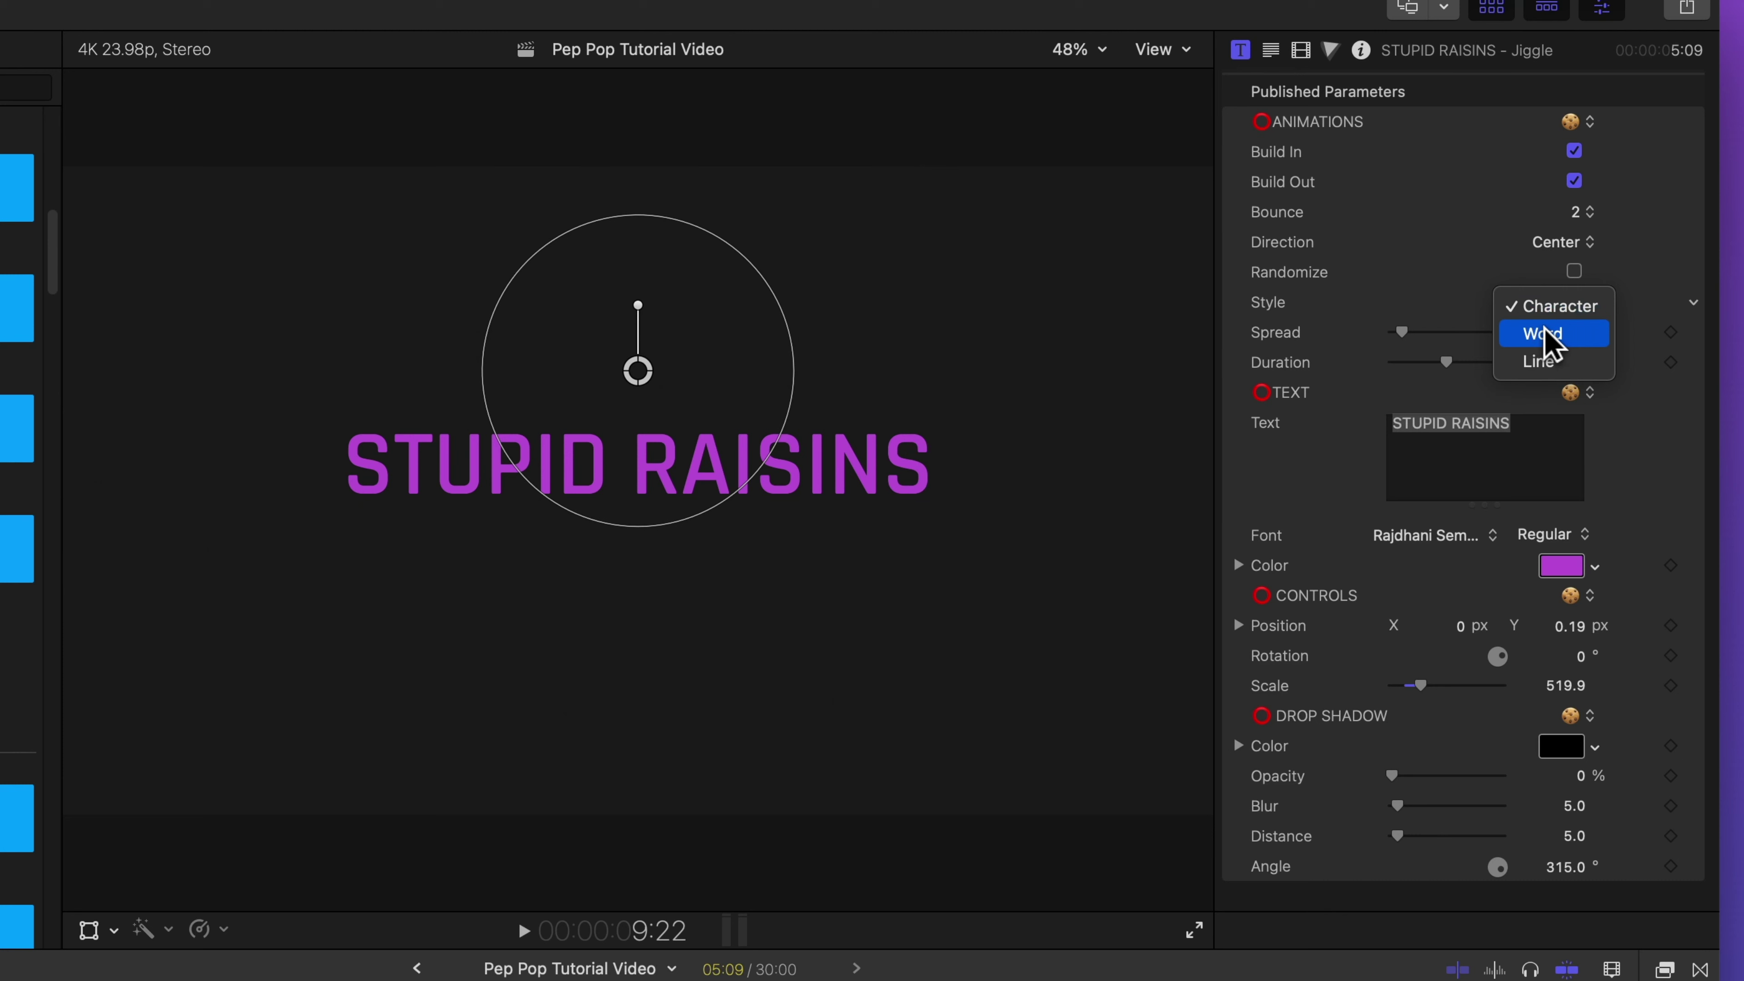
{"action": "left_click", "coordinate": [1546, 333]}
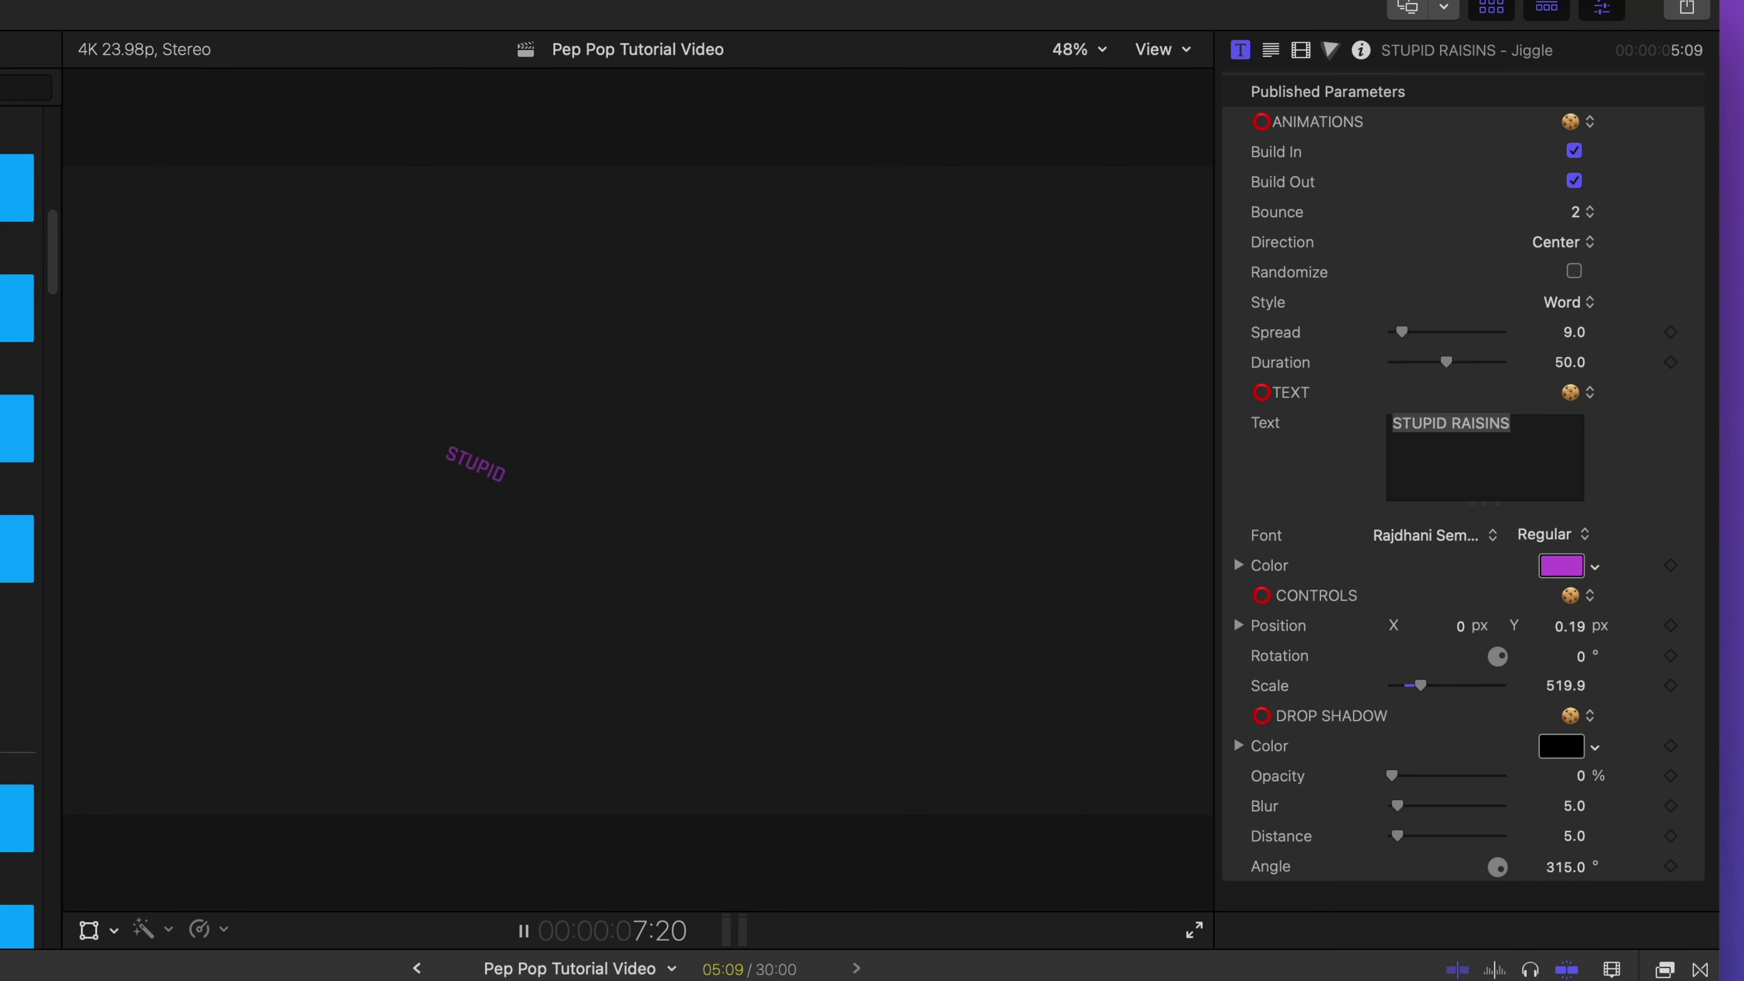
{"action": "key", "text": "space"}
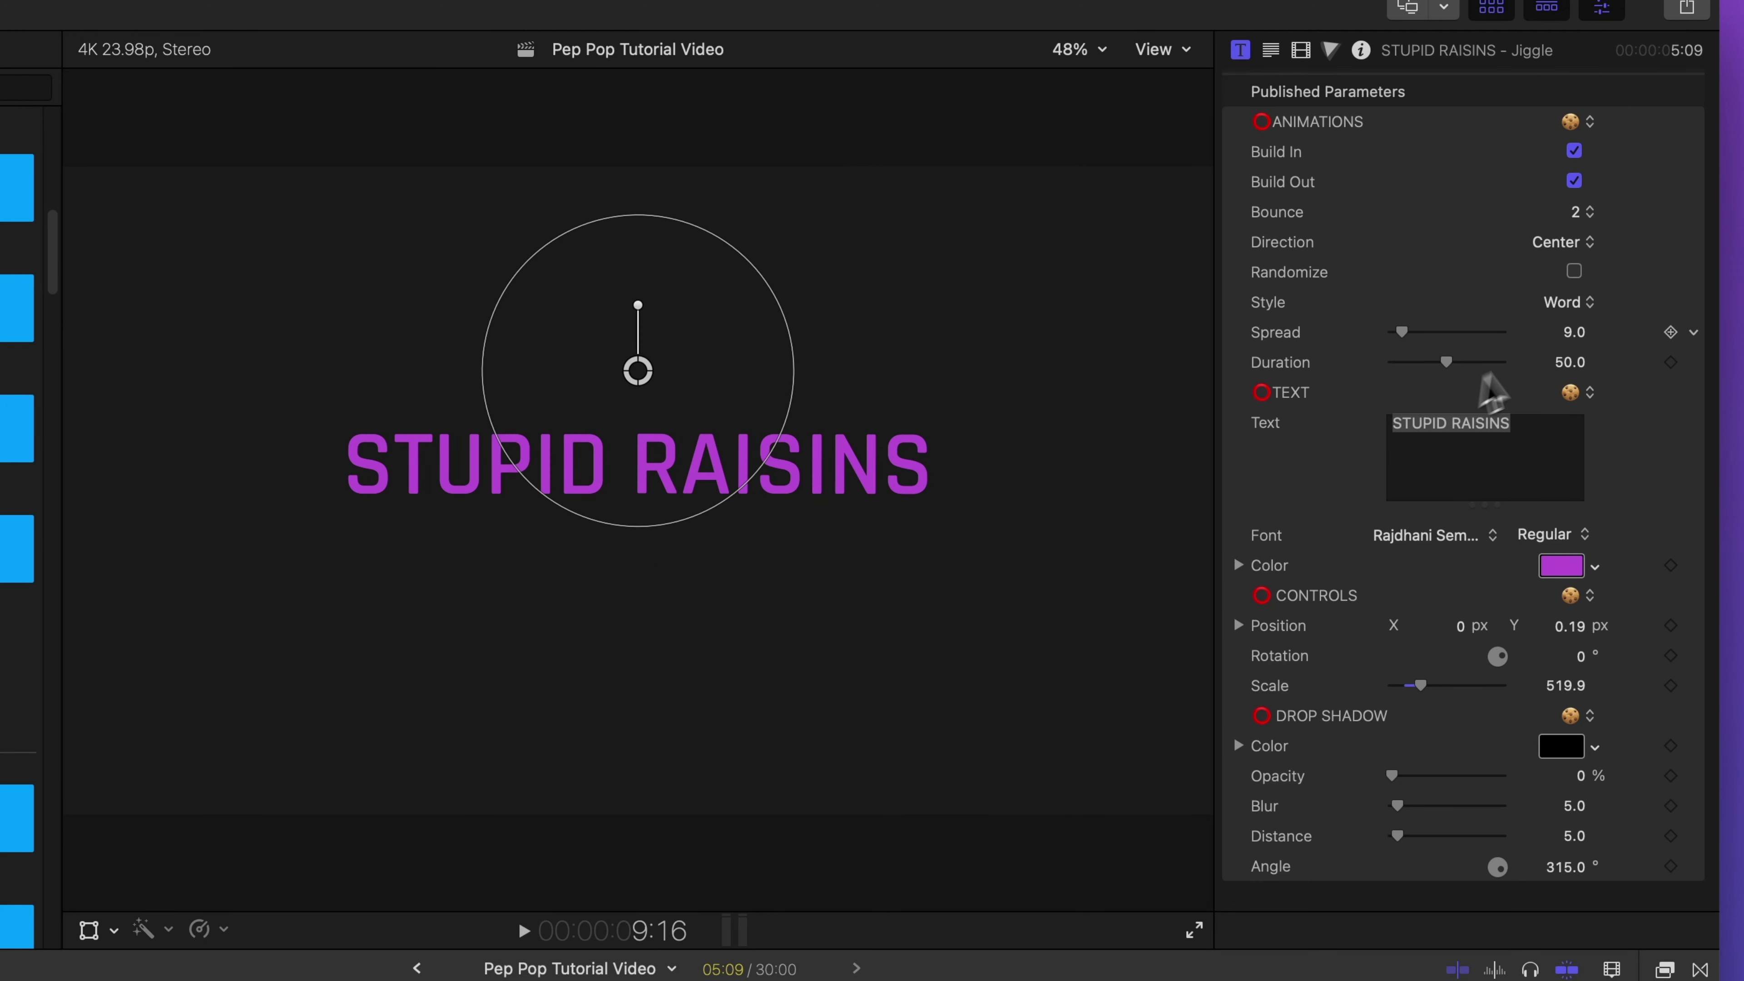
{"action": "left_click", "coordinate": [1572, 304]}
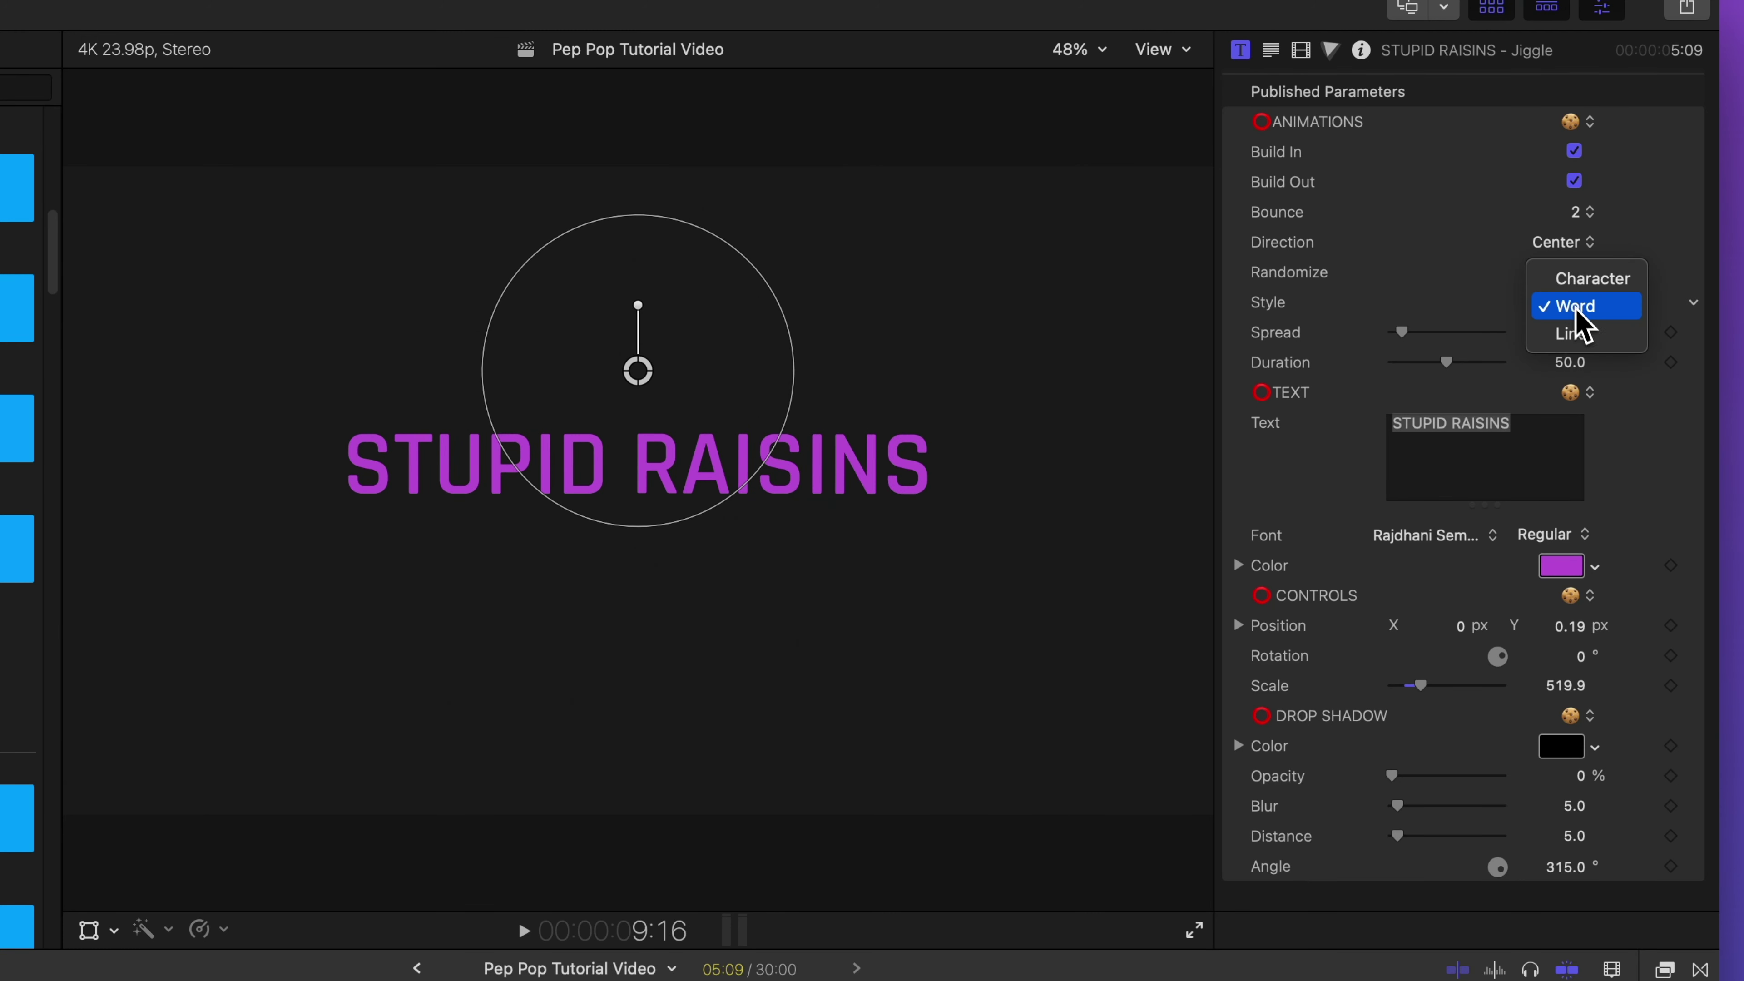
{"action": "left_click", "coordinate": [1580, 336]}
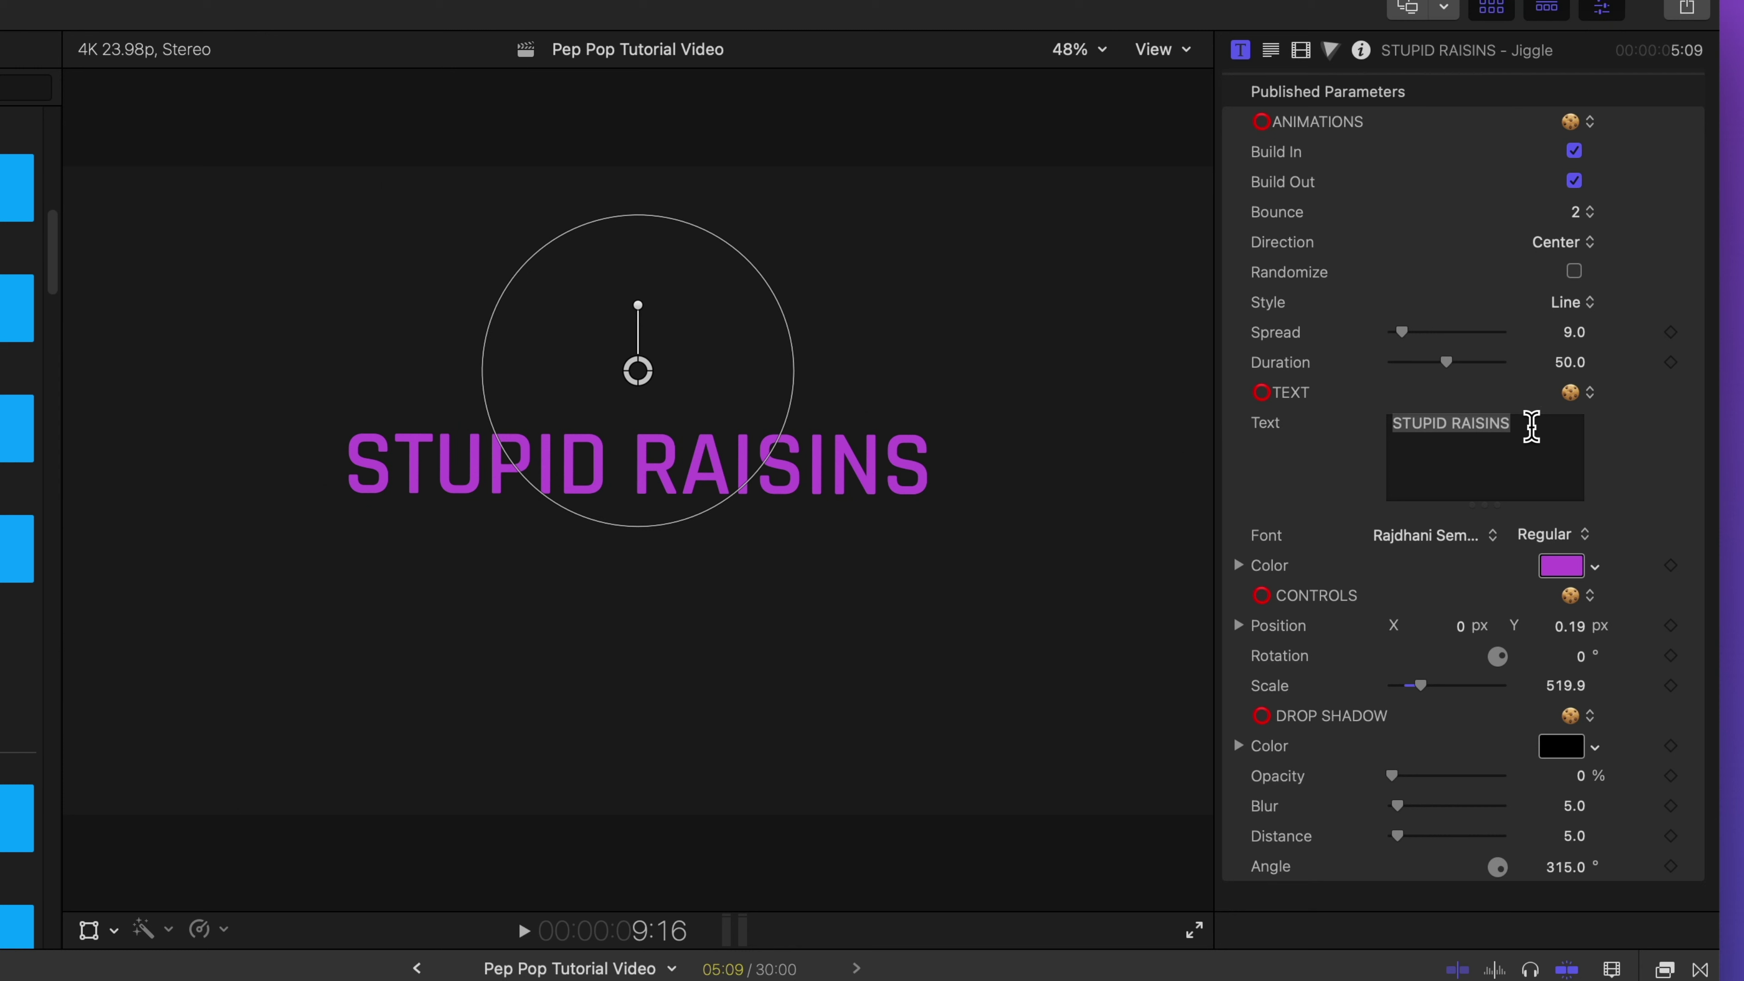
{"action": "left_click", "coordinate": [1533, 426]}
{"action": "left_click_drag", "start_coordinate": [1532, 426], "coordinate": [1367, 410]}
{"action": "key", "text": "super+c"}
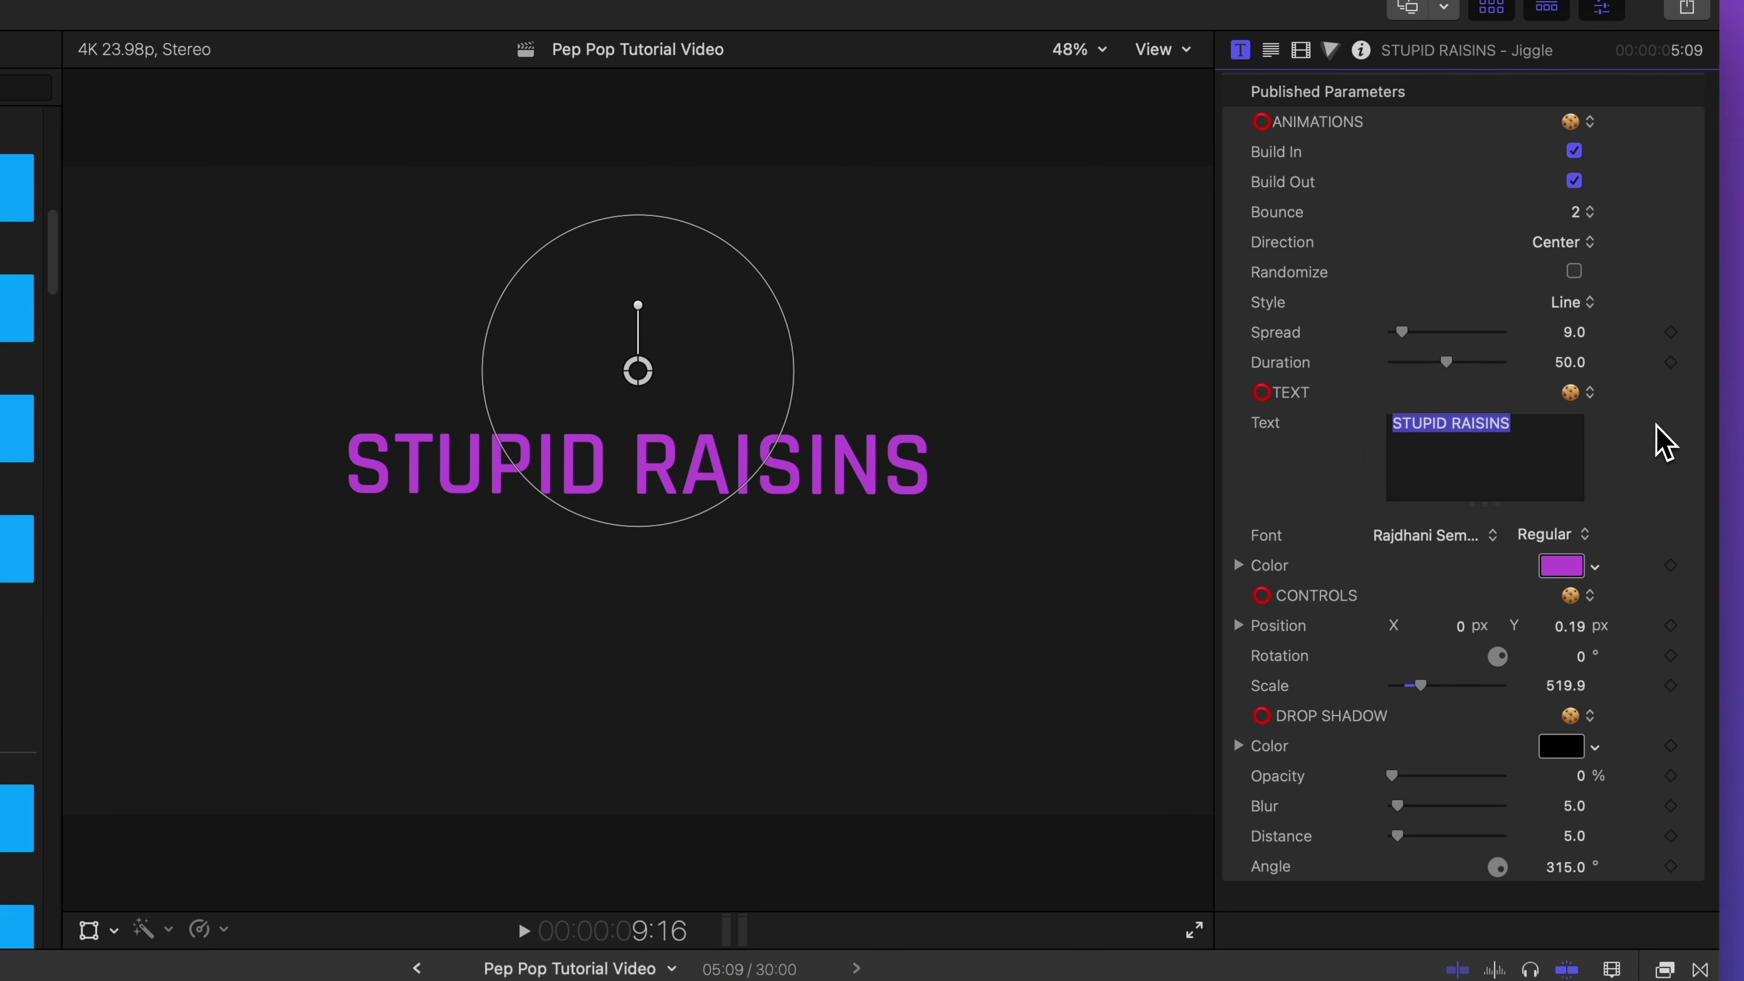
{"action": "key", "text": "Right"}
{"action": "key", "text": "Return"}
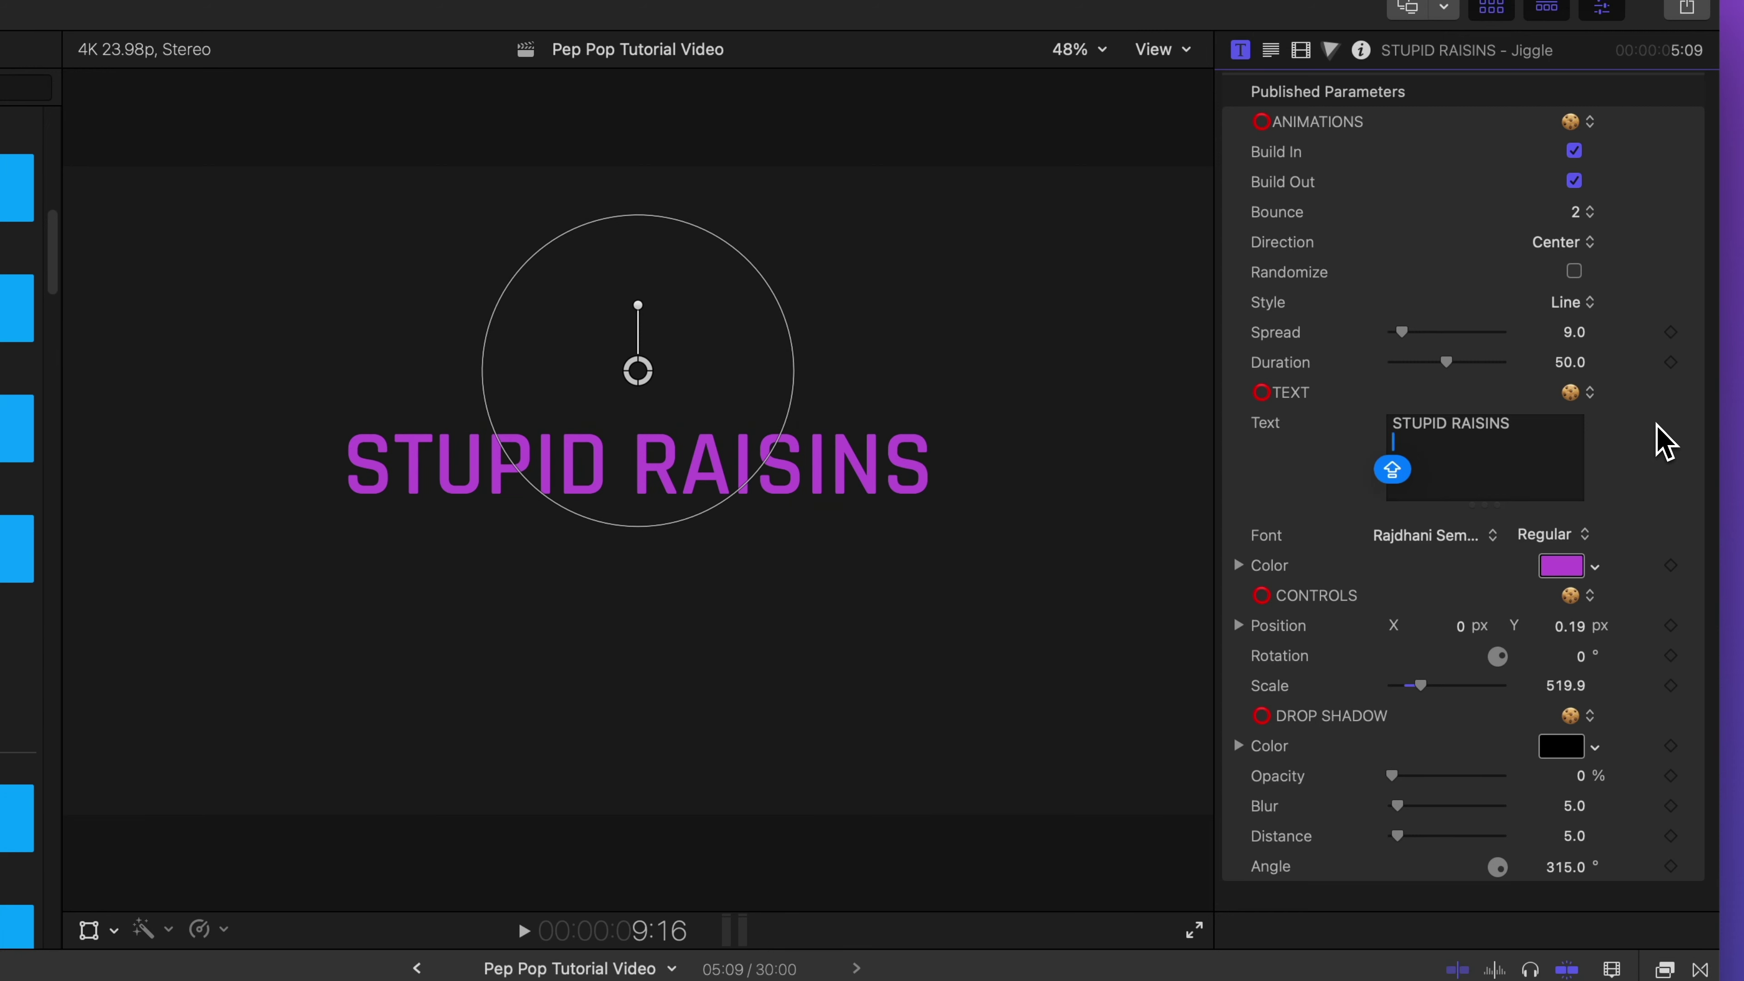
{"action": "key", "text": "super+v"}
{"action": "key", "text": "Return"}
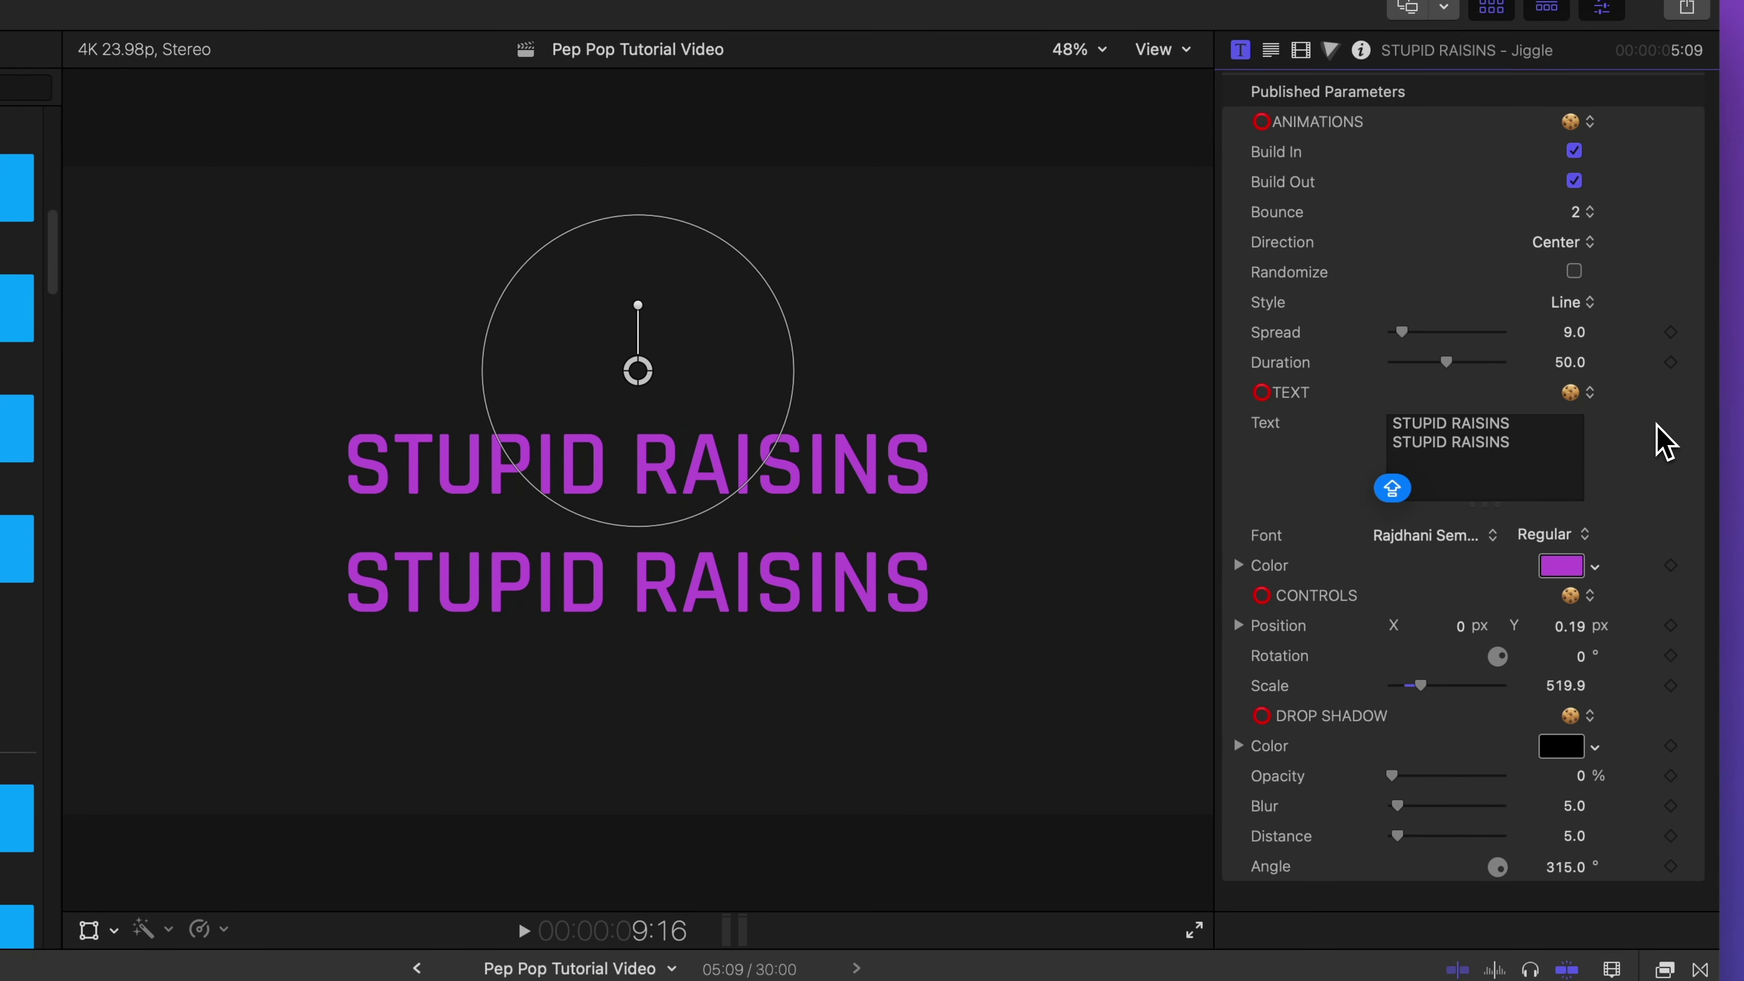
{"action": "key", "text": "super+v"}
{"action": "key", "text": "space"}
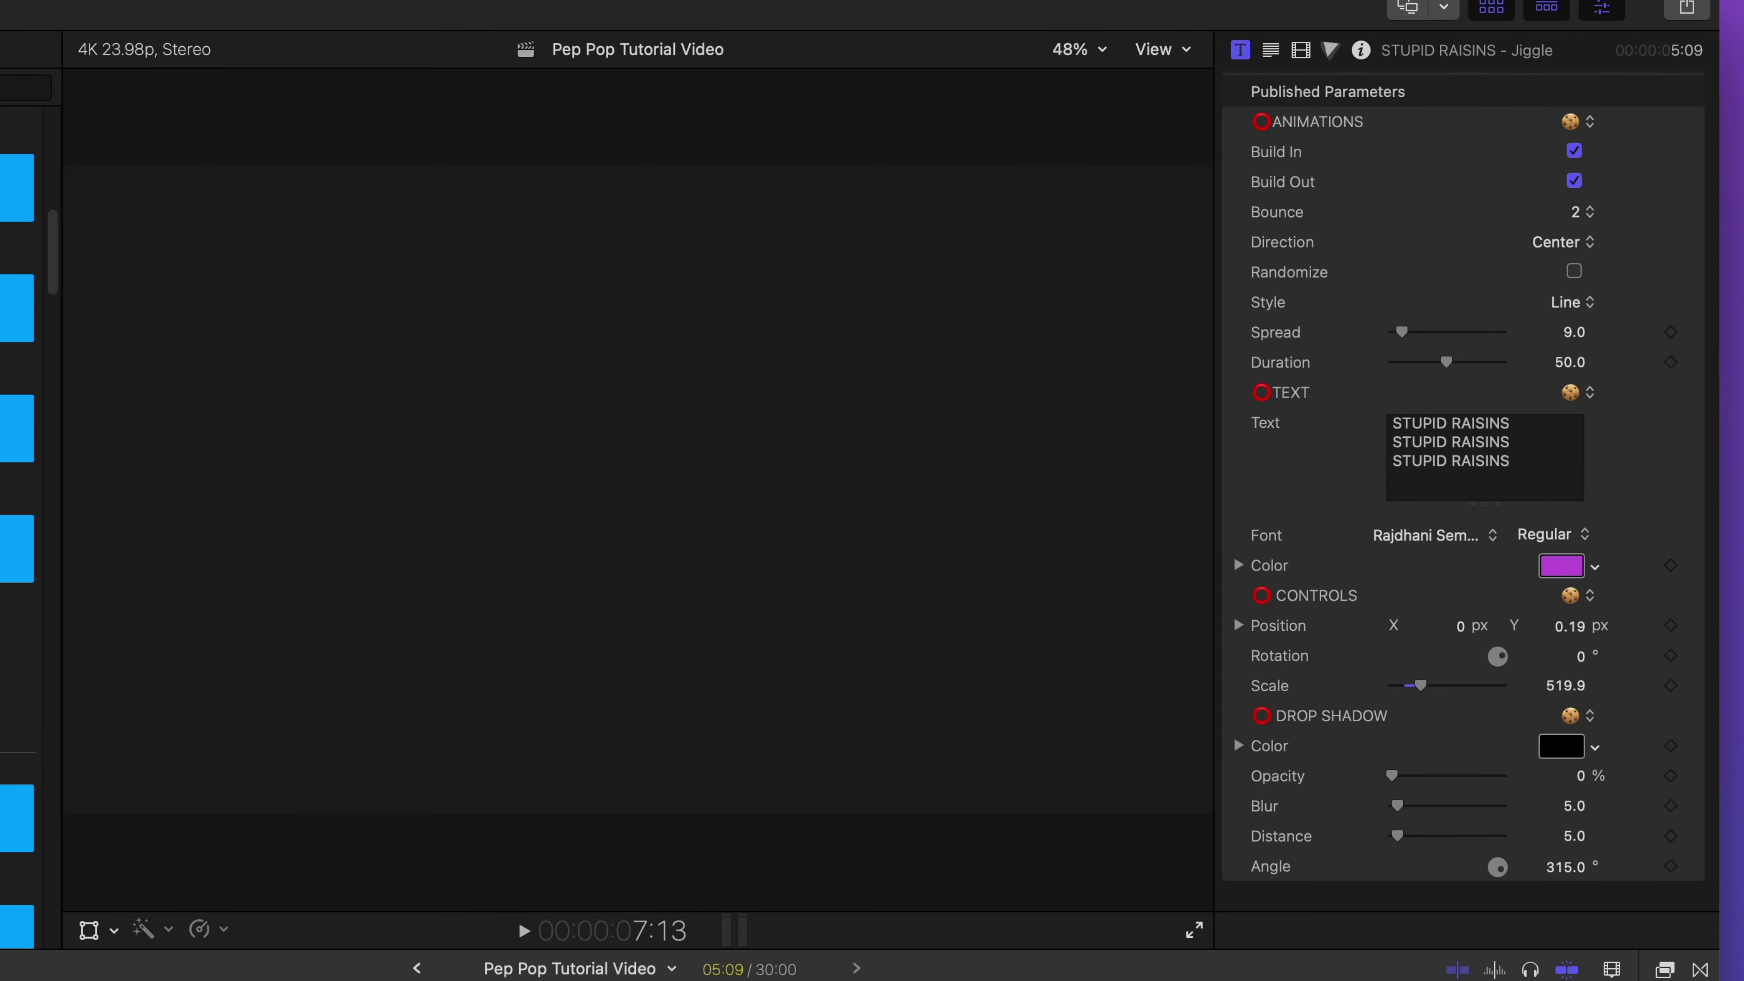
{"action": "key", "text": "space"}
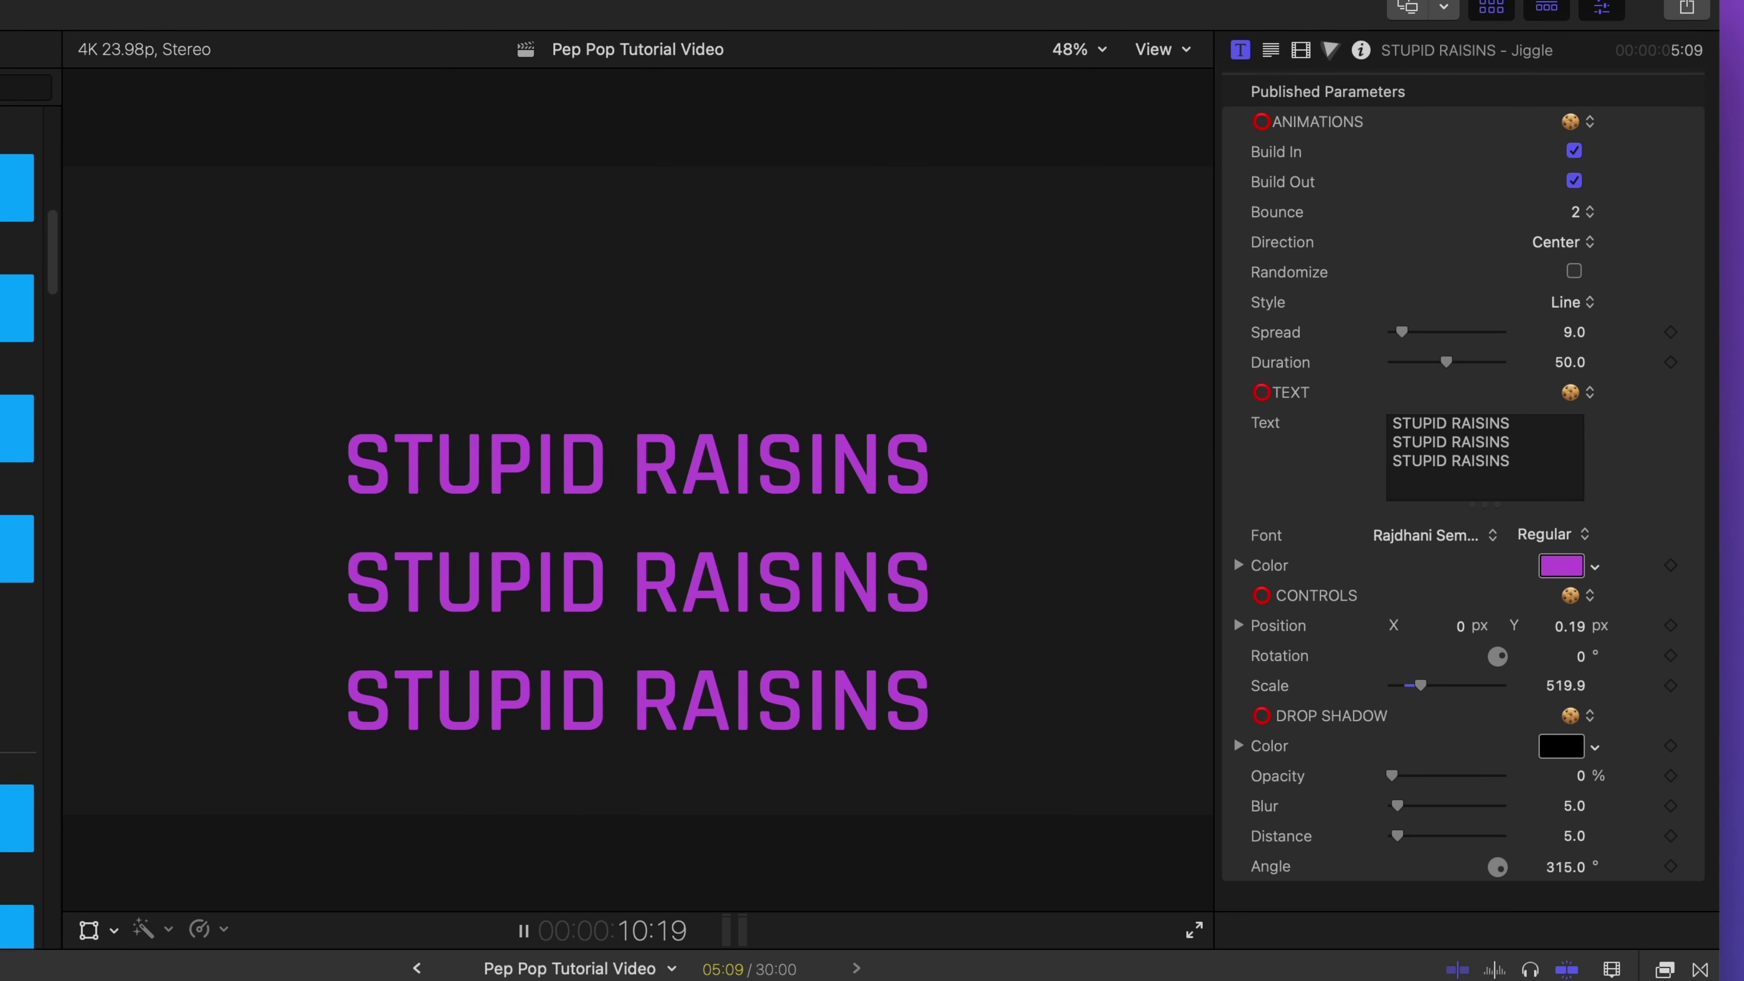
{"action": "key", "text": "space"}
{"action": "left_click", "coordinate": [1580, 304]}
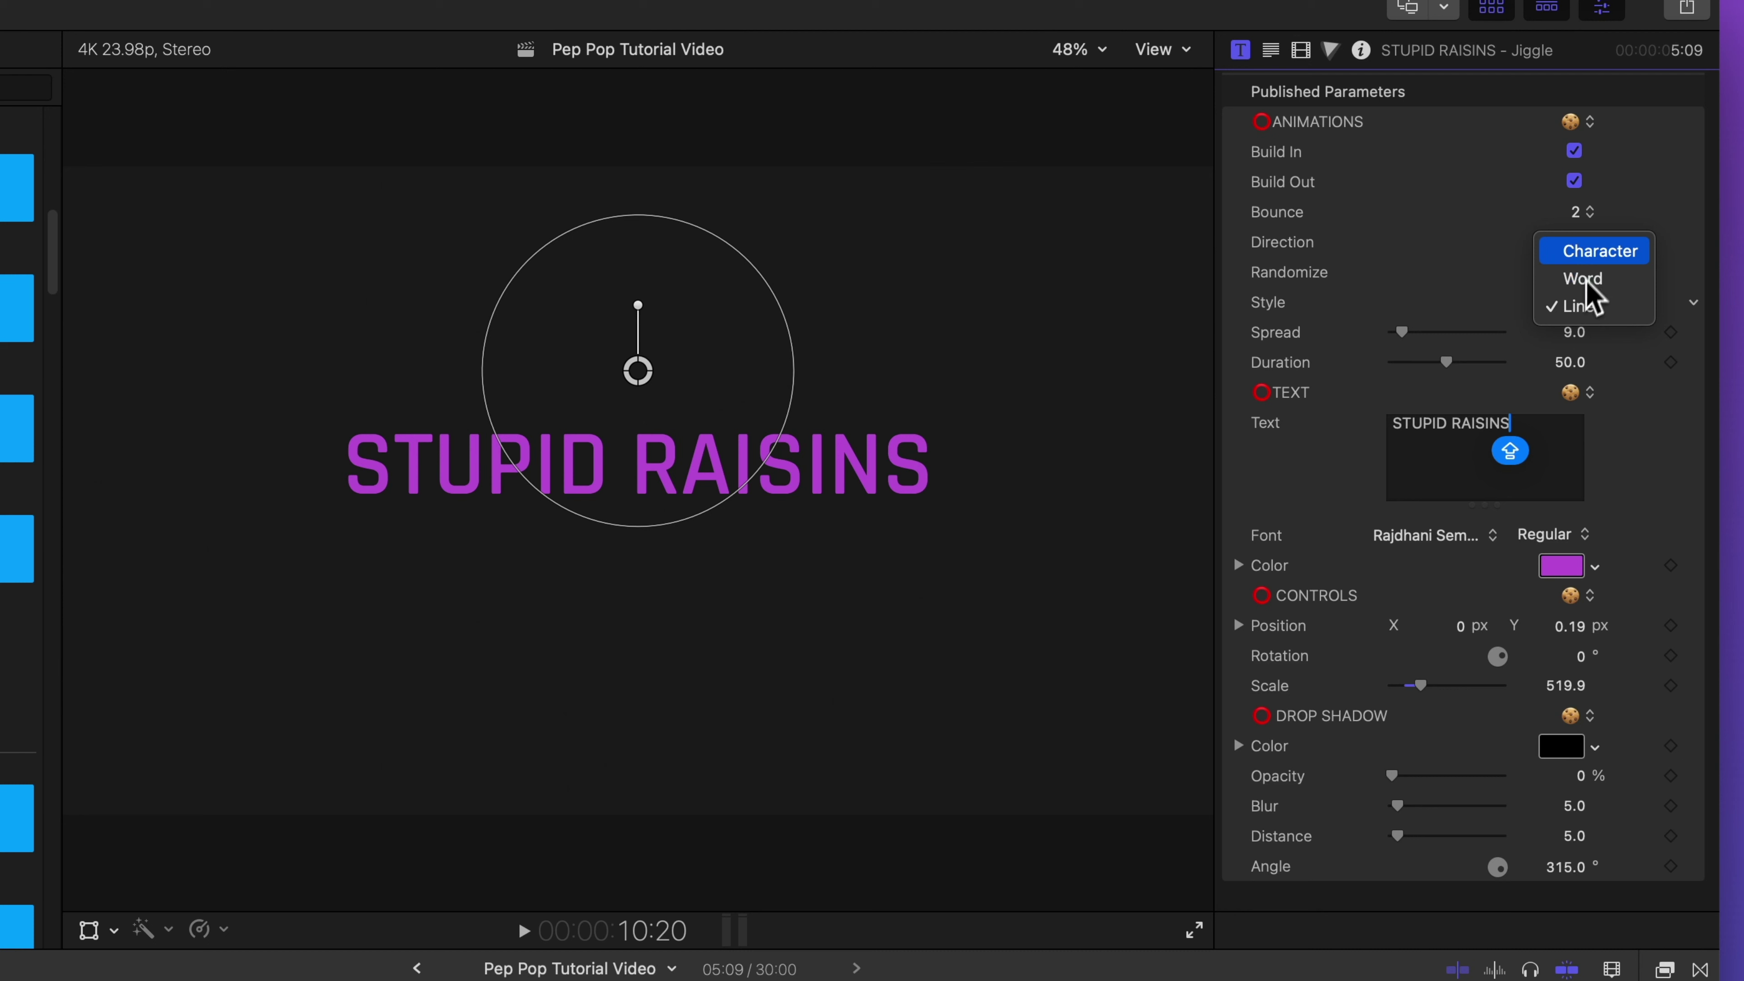
Step: Switch the title animation Style to Character and preview it with Spread at 0
{"action": "key", "text": "Return"}
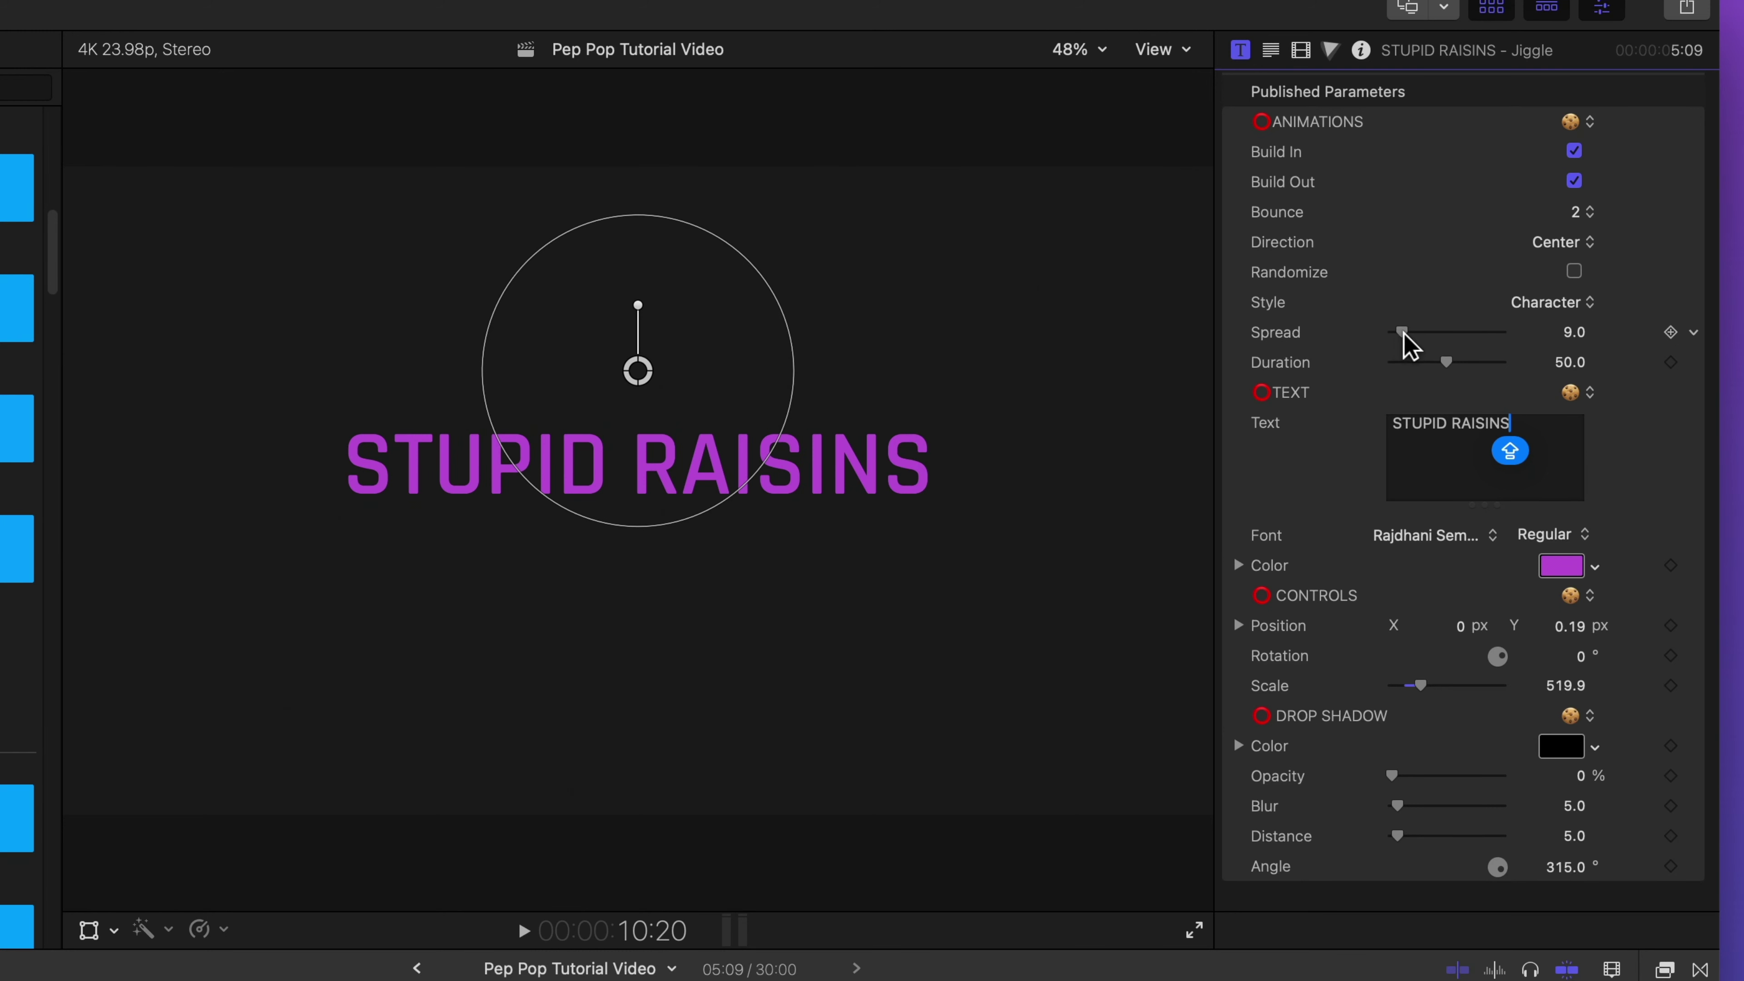
{"action": "left_click_drag", "start_coordinate": [1403, 334], "coordinate": [1388, 332]}
{"action": "key", "text": "j"}
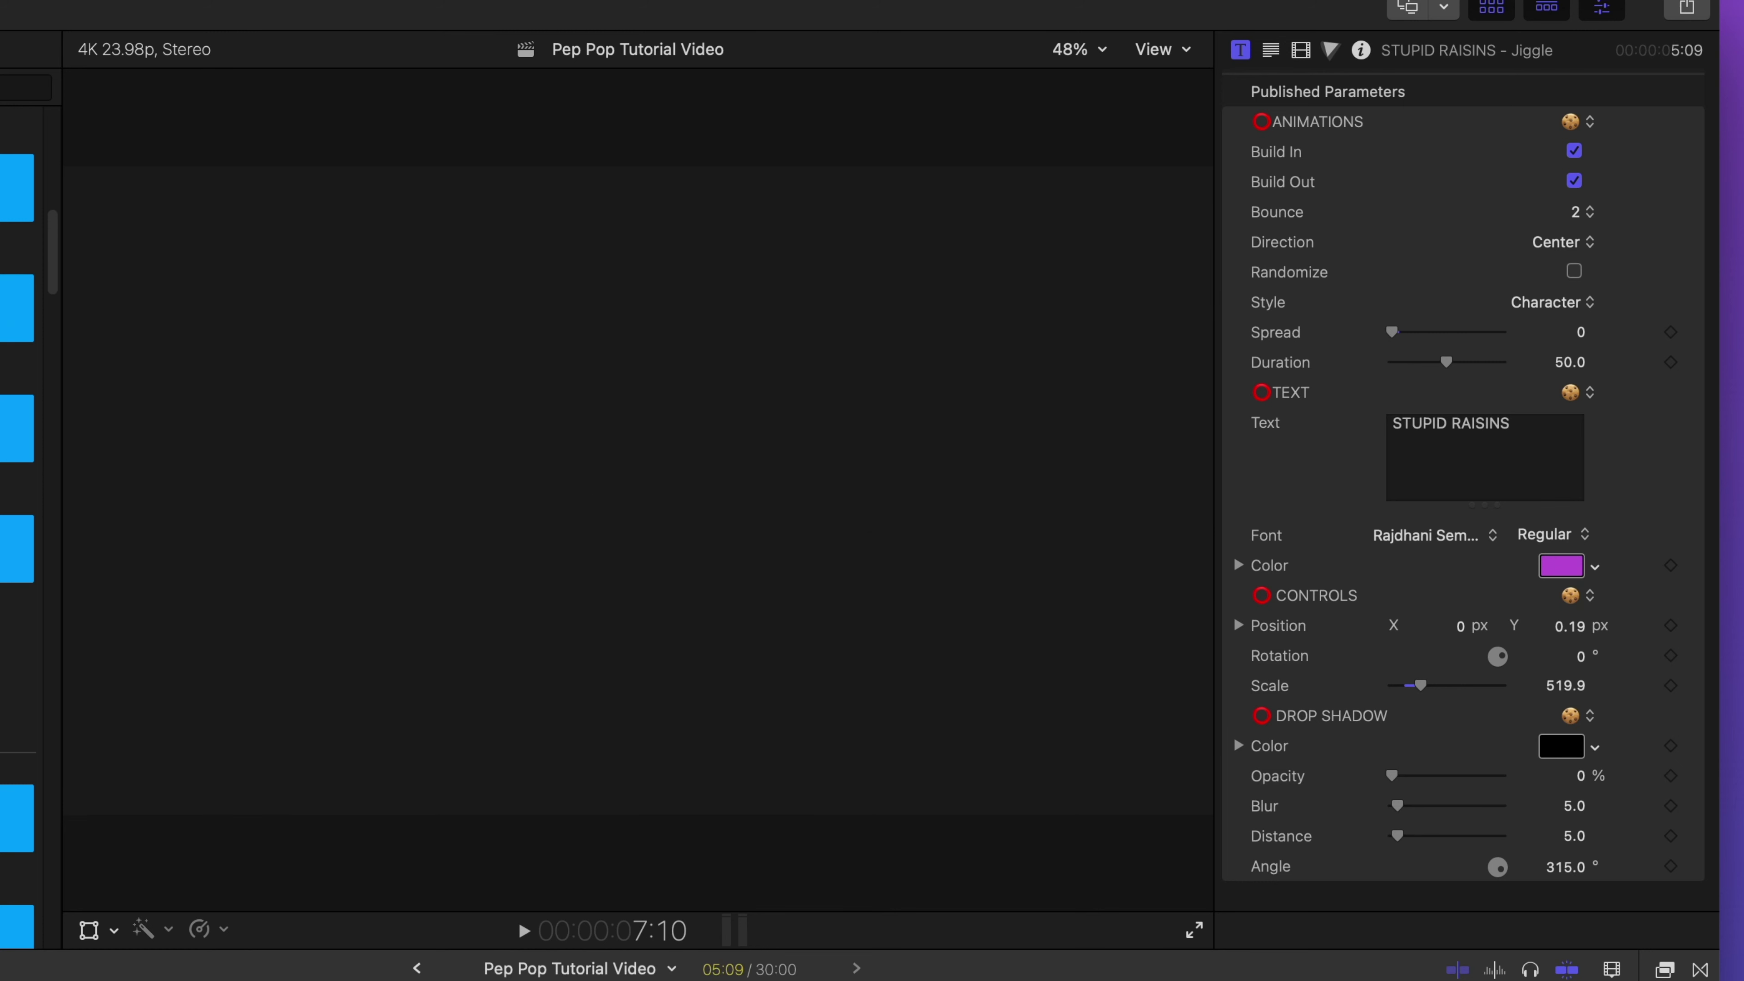
{"action": "key", "text": "space"}
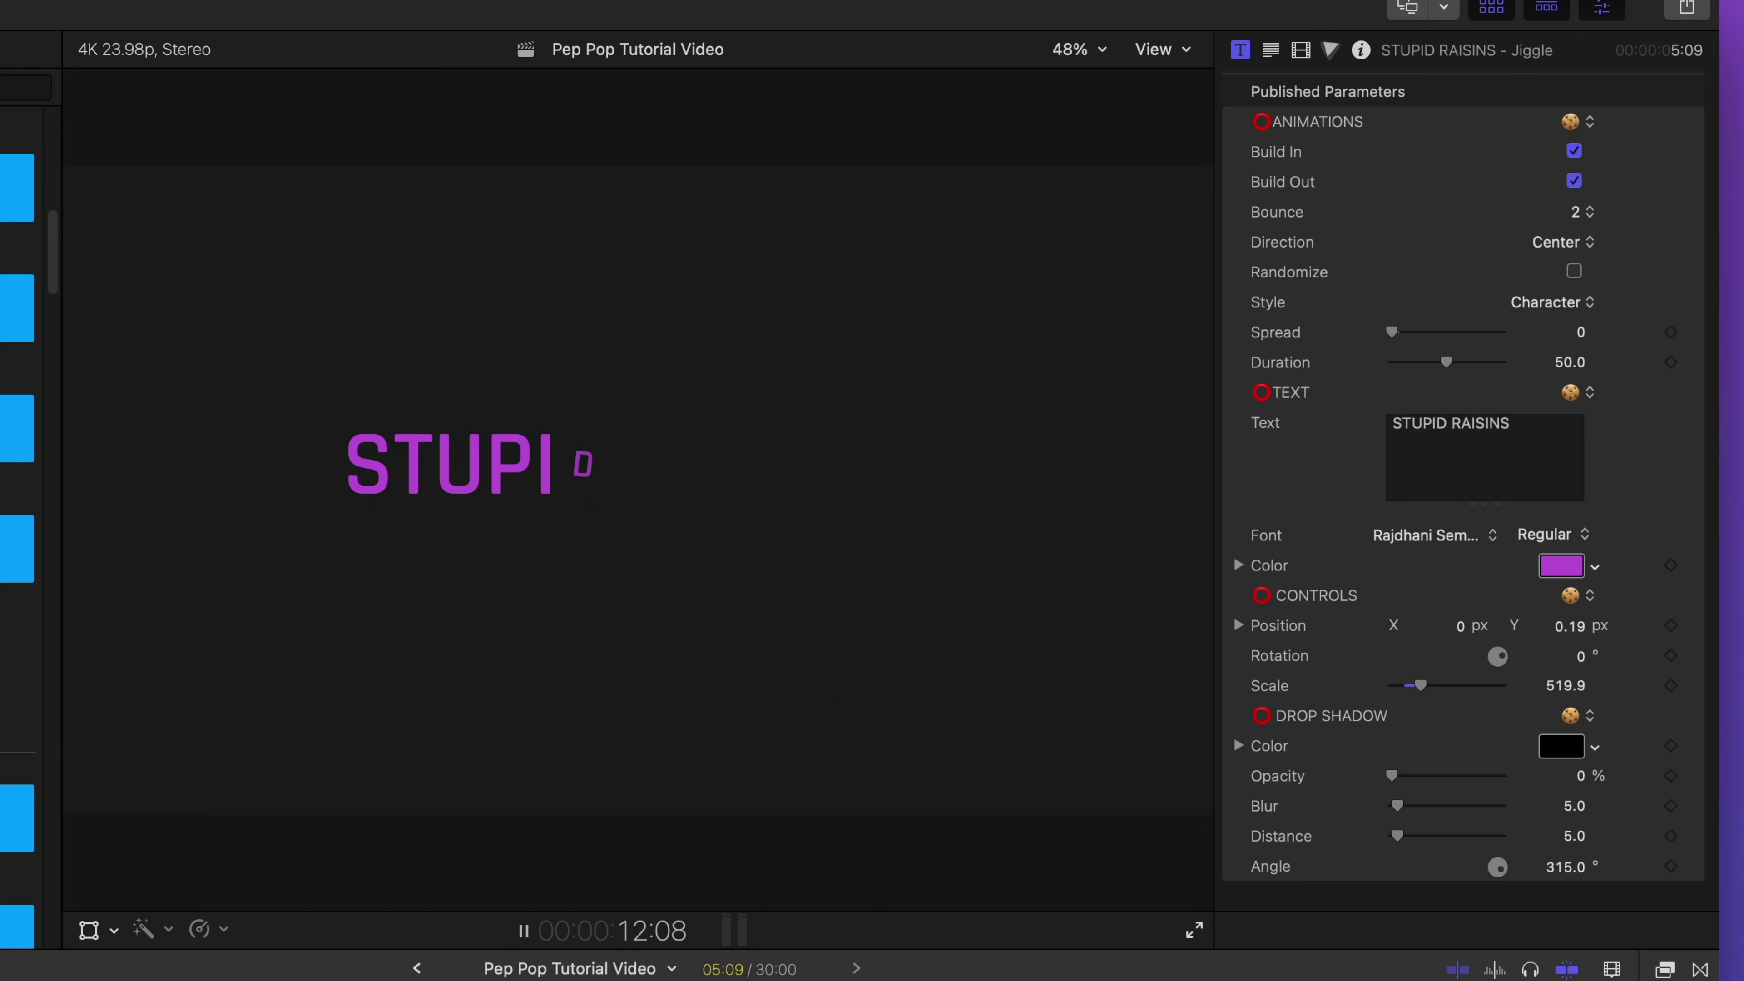
{"action": "key", "text": "space"}
Step: Raise the Spread to near maximum and preview the letter-by-letter animation
{"action": "left_click_drag", "start_coordinate": [1393, 333], "coordinate": [1517, 335]}
{"action": "key", "text": "space"}
{"action": "key", "text": "space"}
{"action": "key", "text": "Left"}
{"action": "key", "text": "Left"}
{"action": "key", "text": "Left"}
{"action": "key", "text": "Left"}
{"action": "key", "text": "Left"}
{"action": "key", "text": "Left"}
{"action": "key", "text": "Left"}
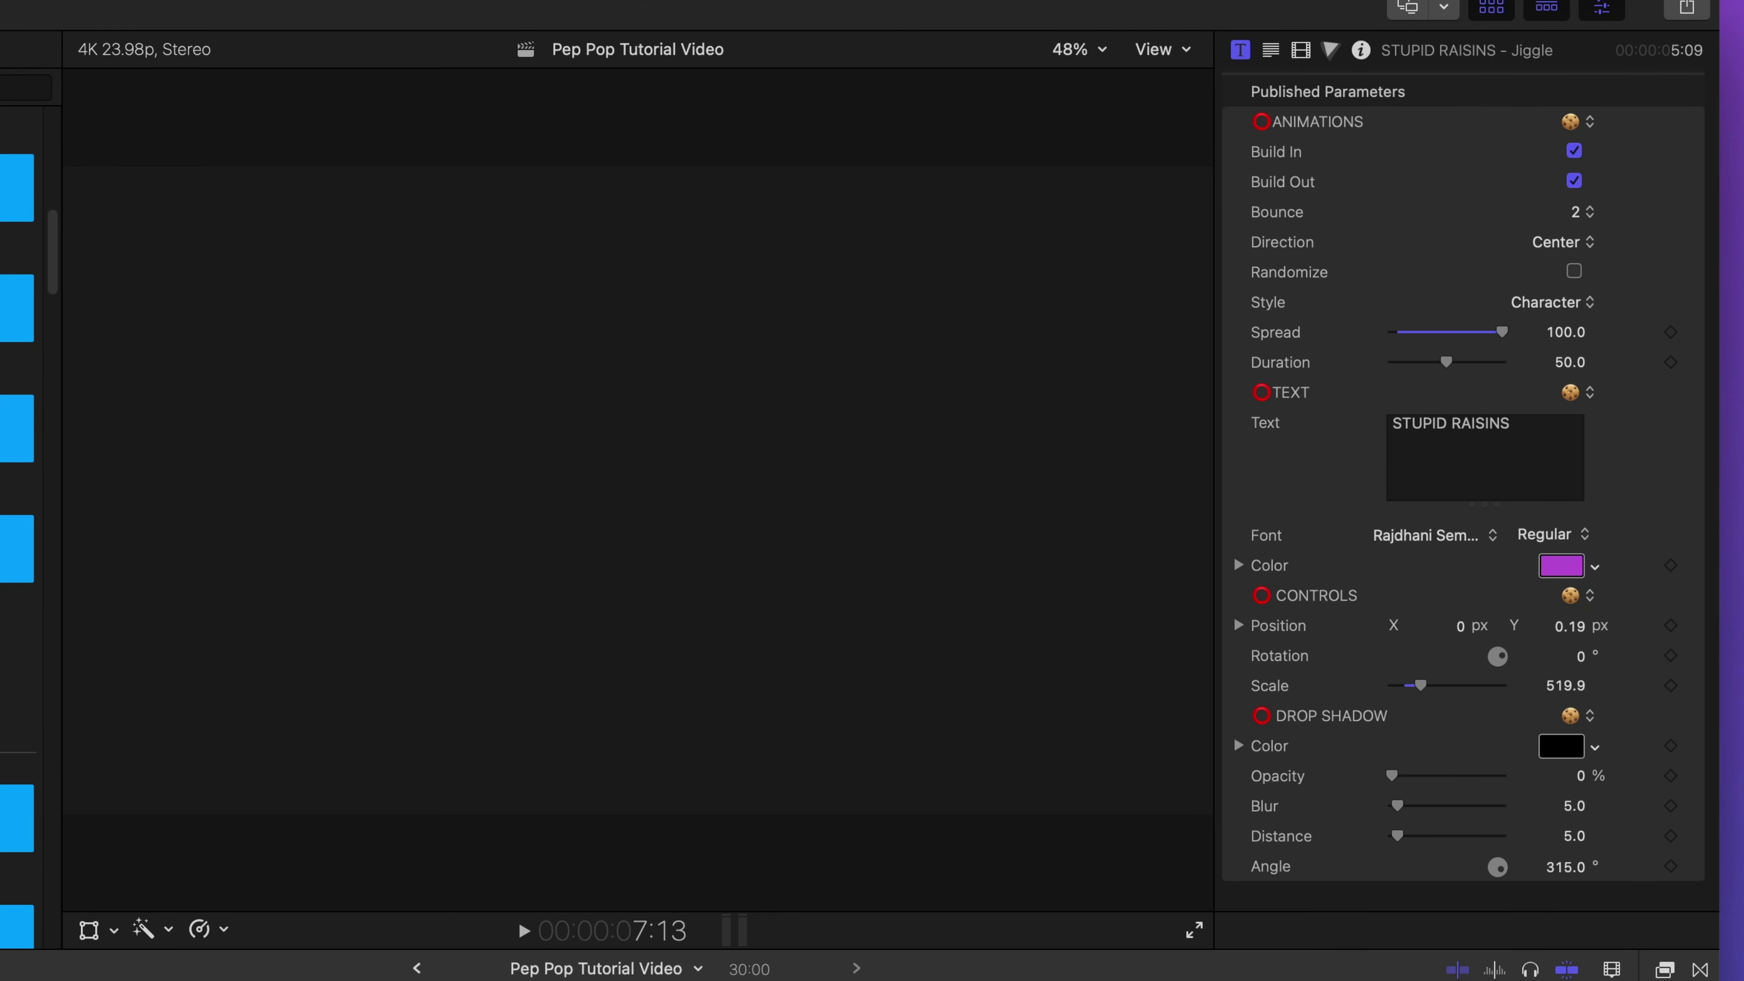
{"action": "key", "text": "space"}
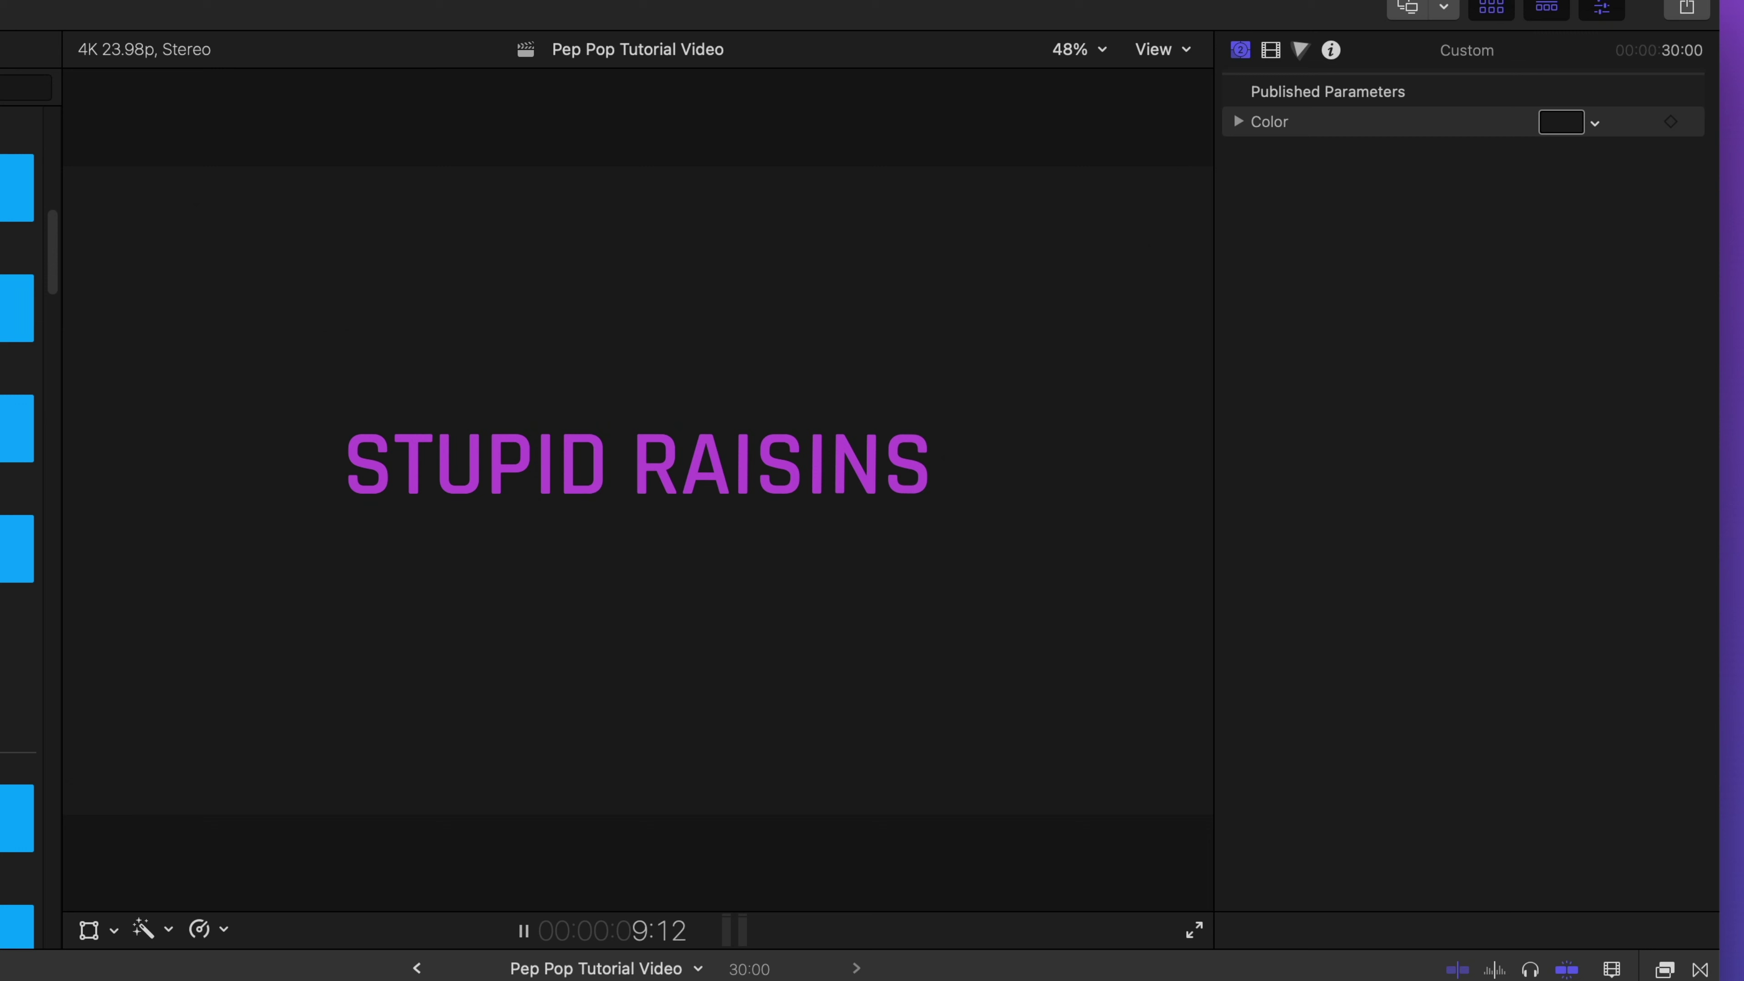
{"action": "key", "text": "space"}
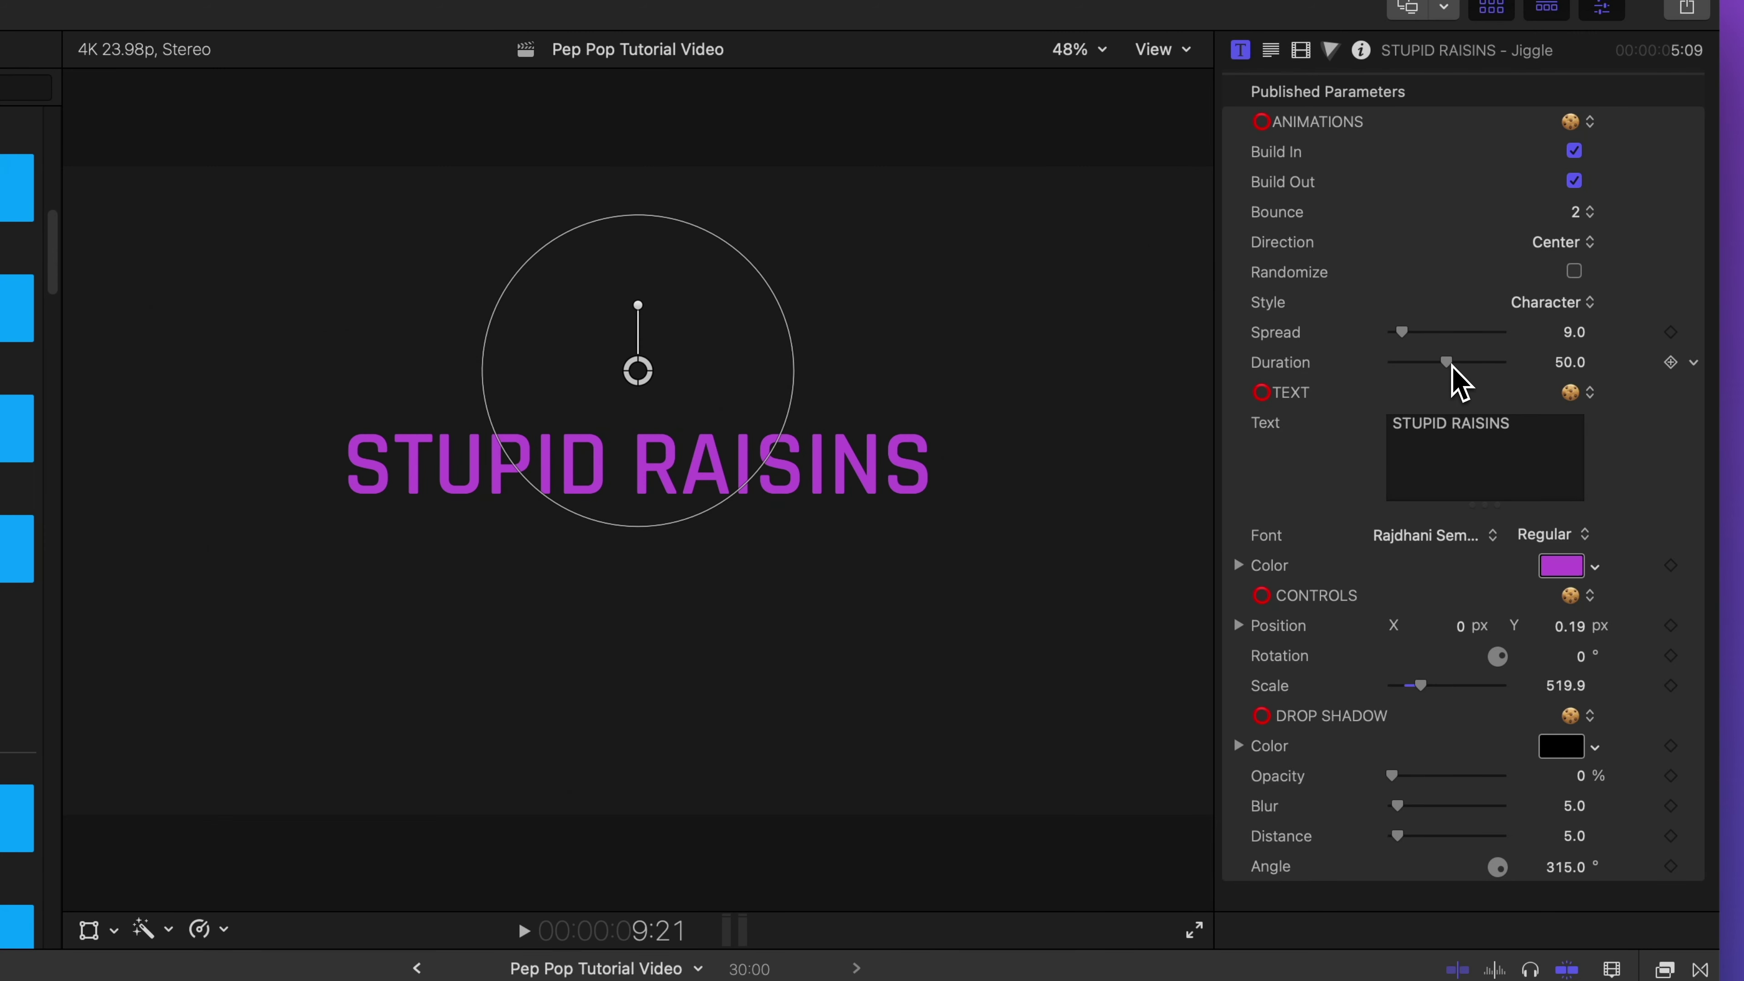
Step: Preview the build Duration at 12.84, then lengthen it to 53.01 and preview again
{"action": "left_click_drag", "start_coordinate": [1450, 368], "coordinate": [1408, 369]}
{"action": "key", "text": "space"}
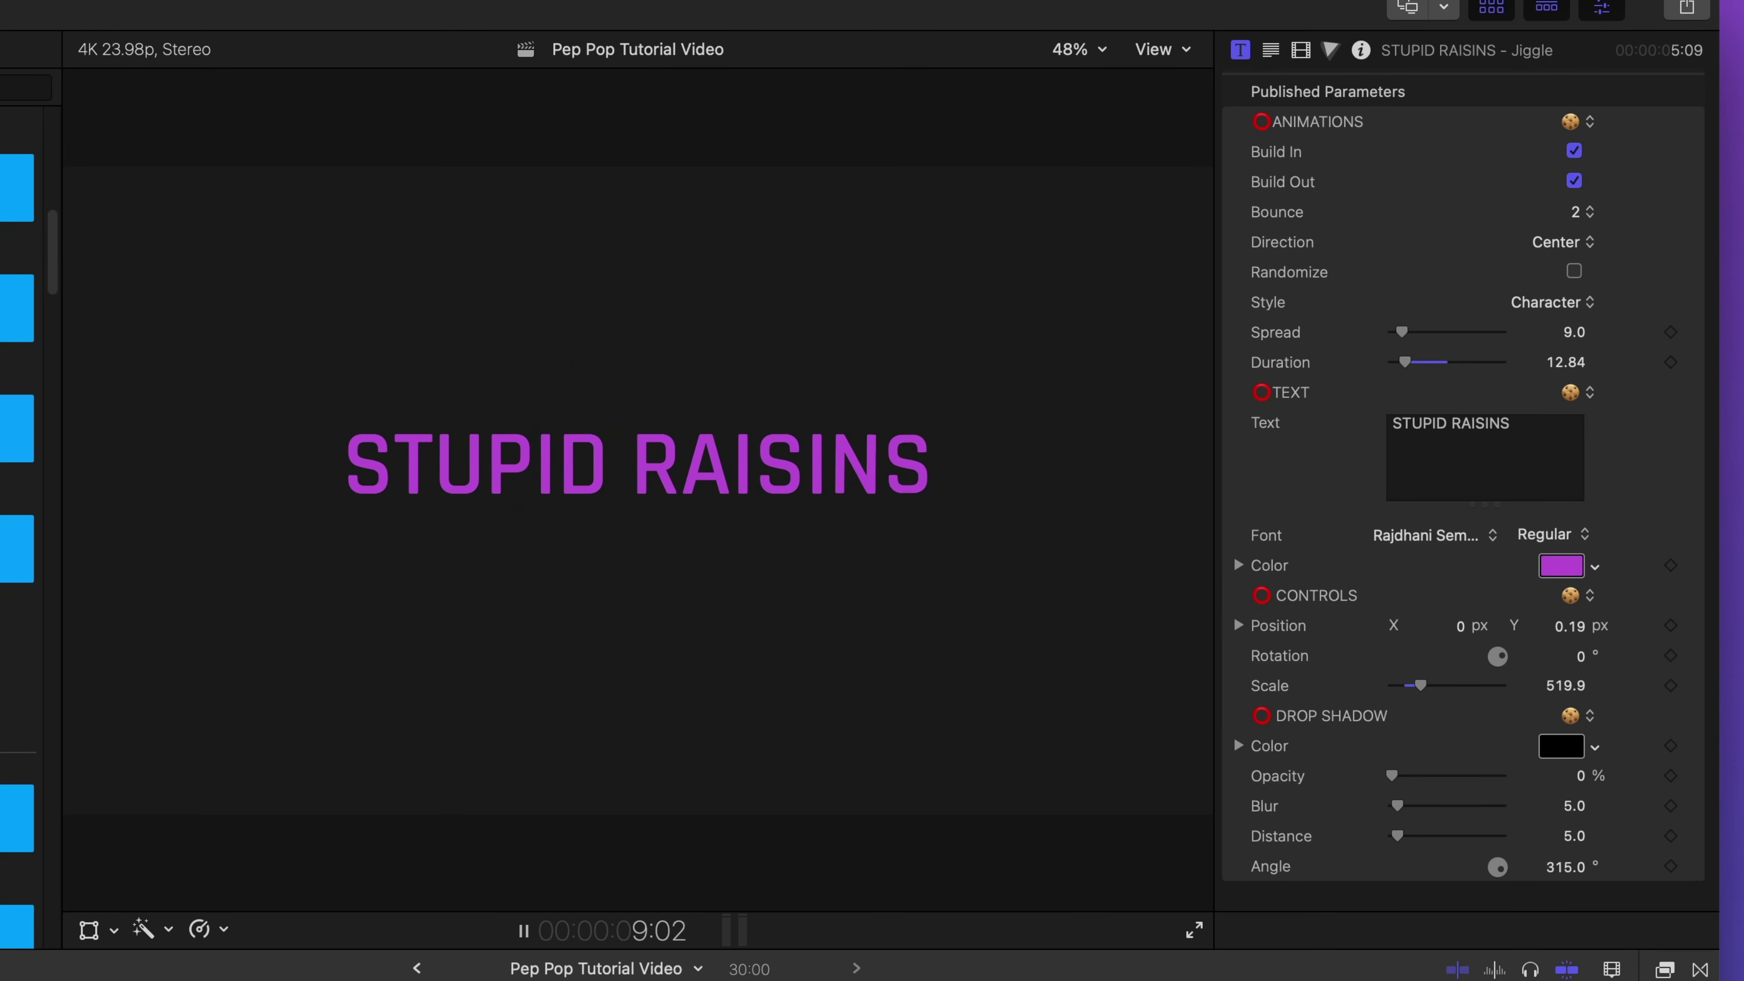
{"action": "key", "text": "space"}
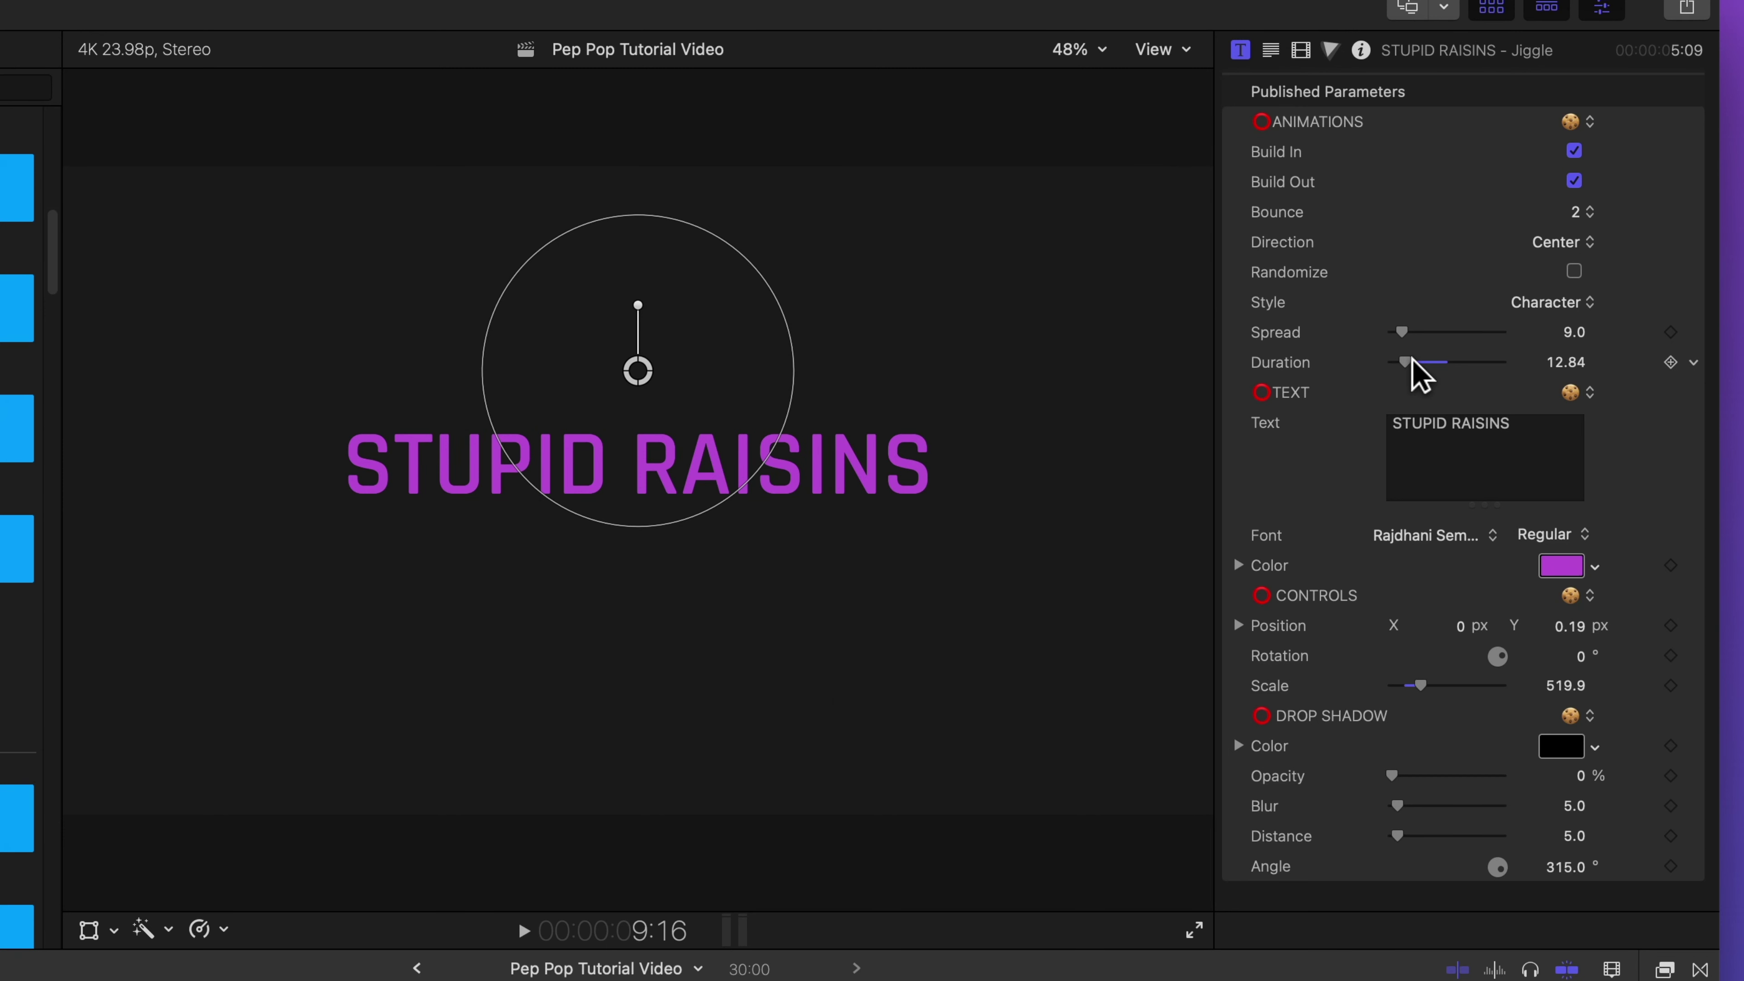
{"action": "left_click_drag", "start_coordinate": [1413, 363], "coordinate": [1529, 367]}
{"action": "key", "text": "space"}
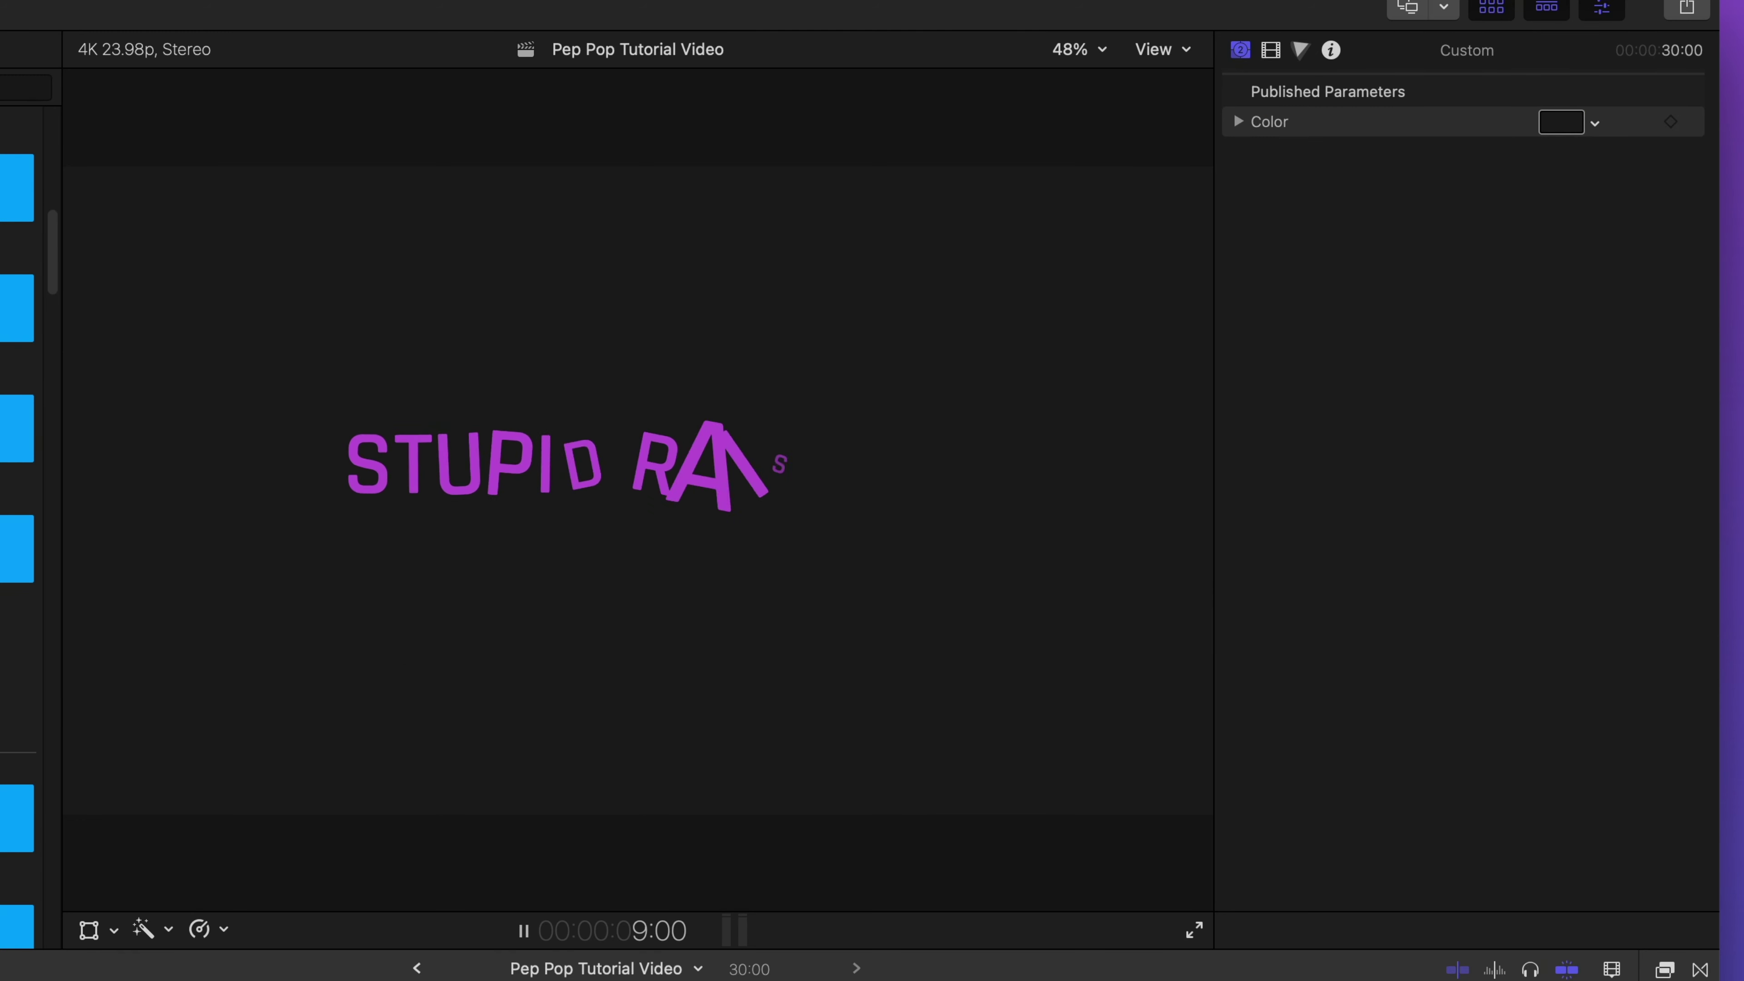
{"action": "key", "text": "space"}
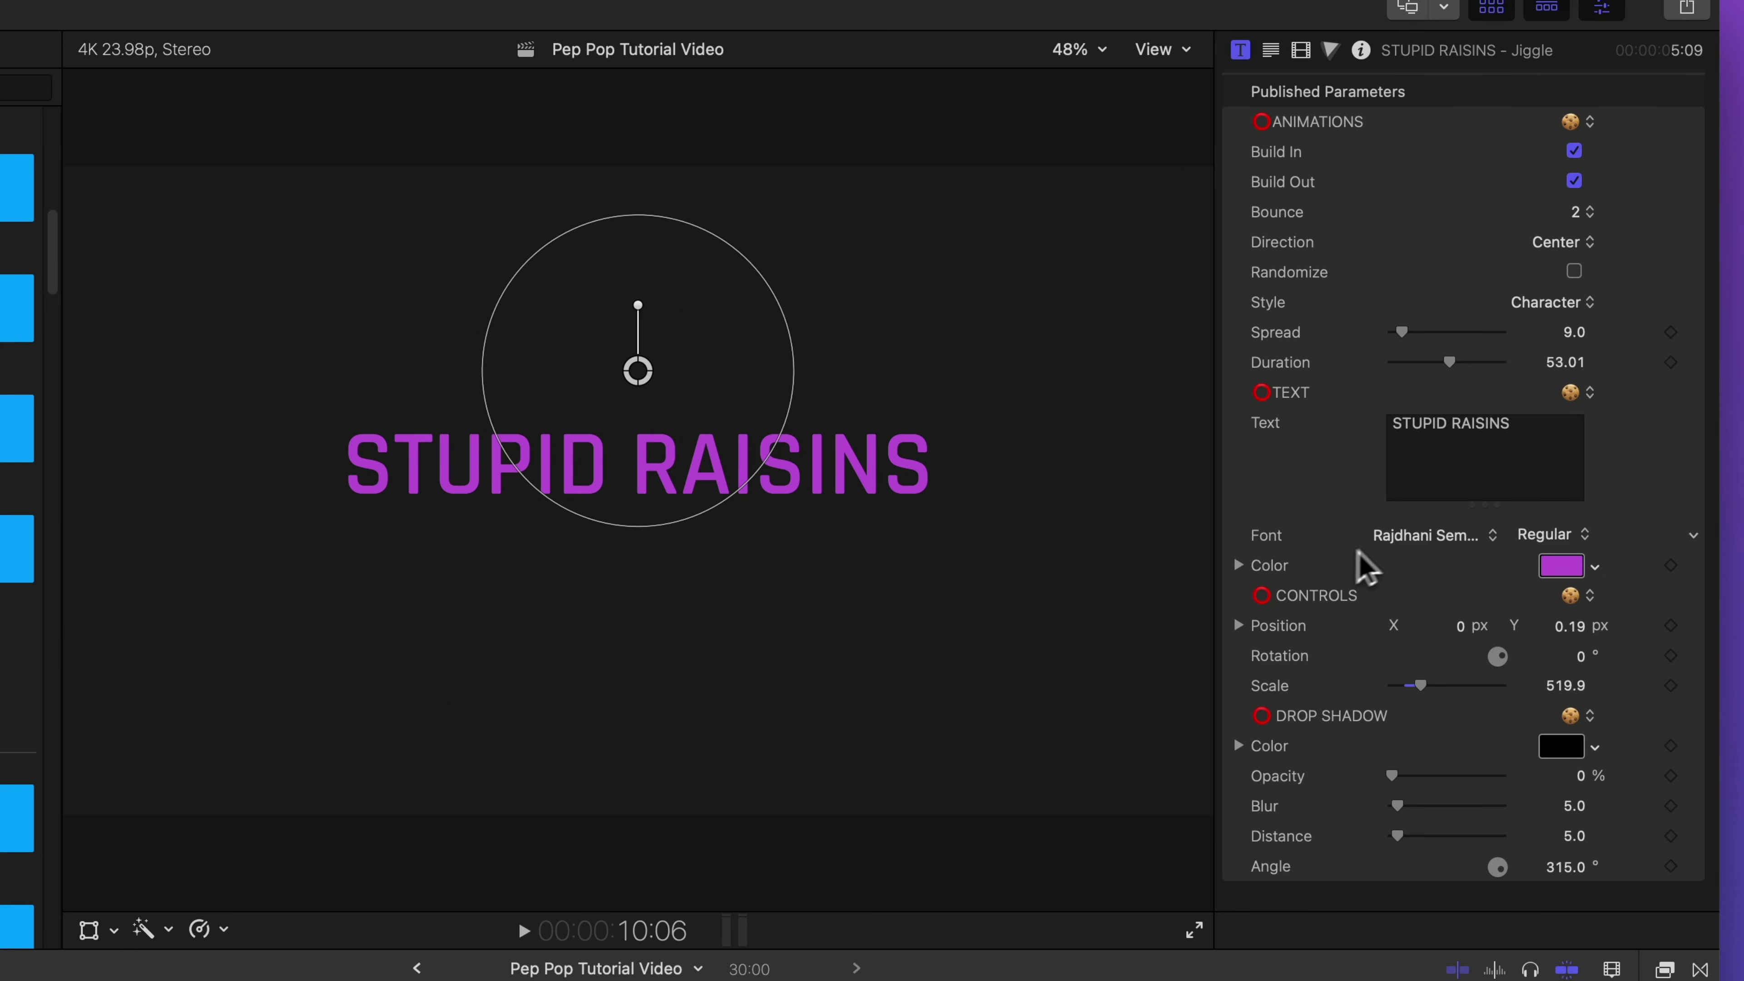
Step: Set the title font to Hornbill Personal Use Bold and the drop-shadow Blur to 0
{"action": "left_click", "coordinate": [1411, 543]}
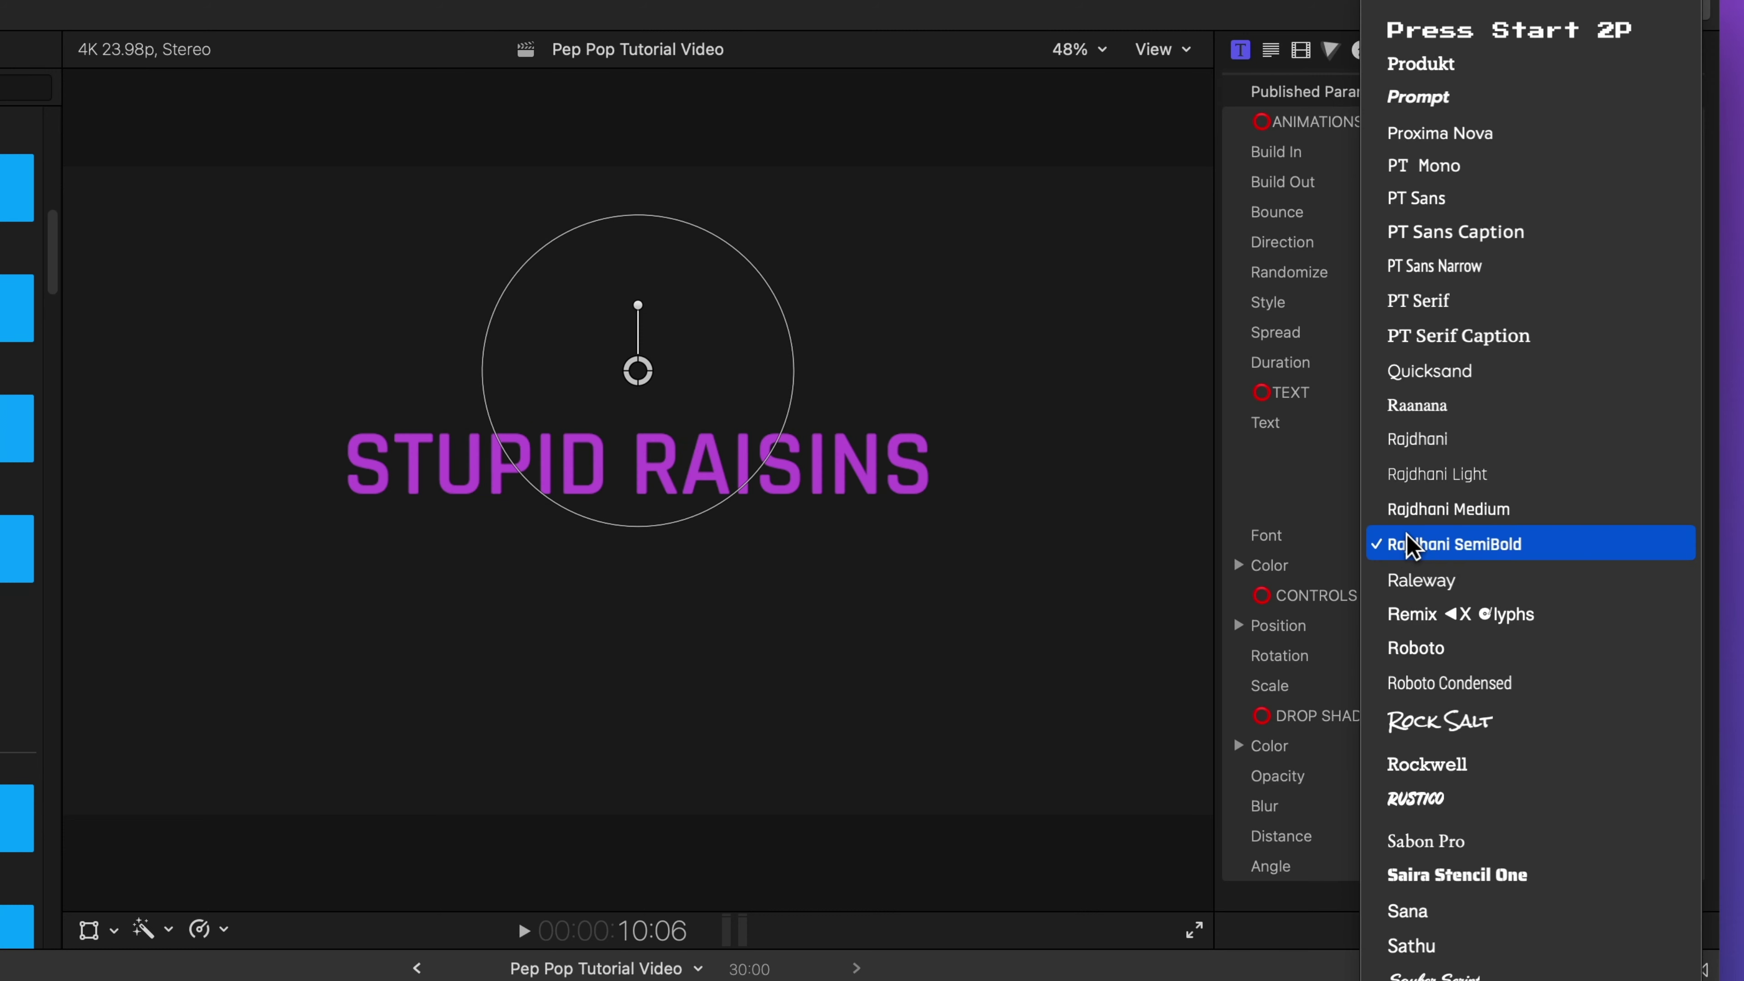
{"action": "type", "text": "hor"}
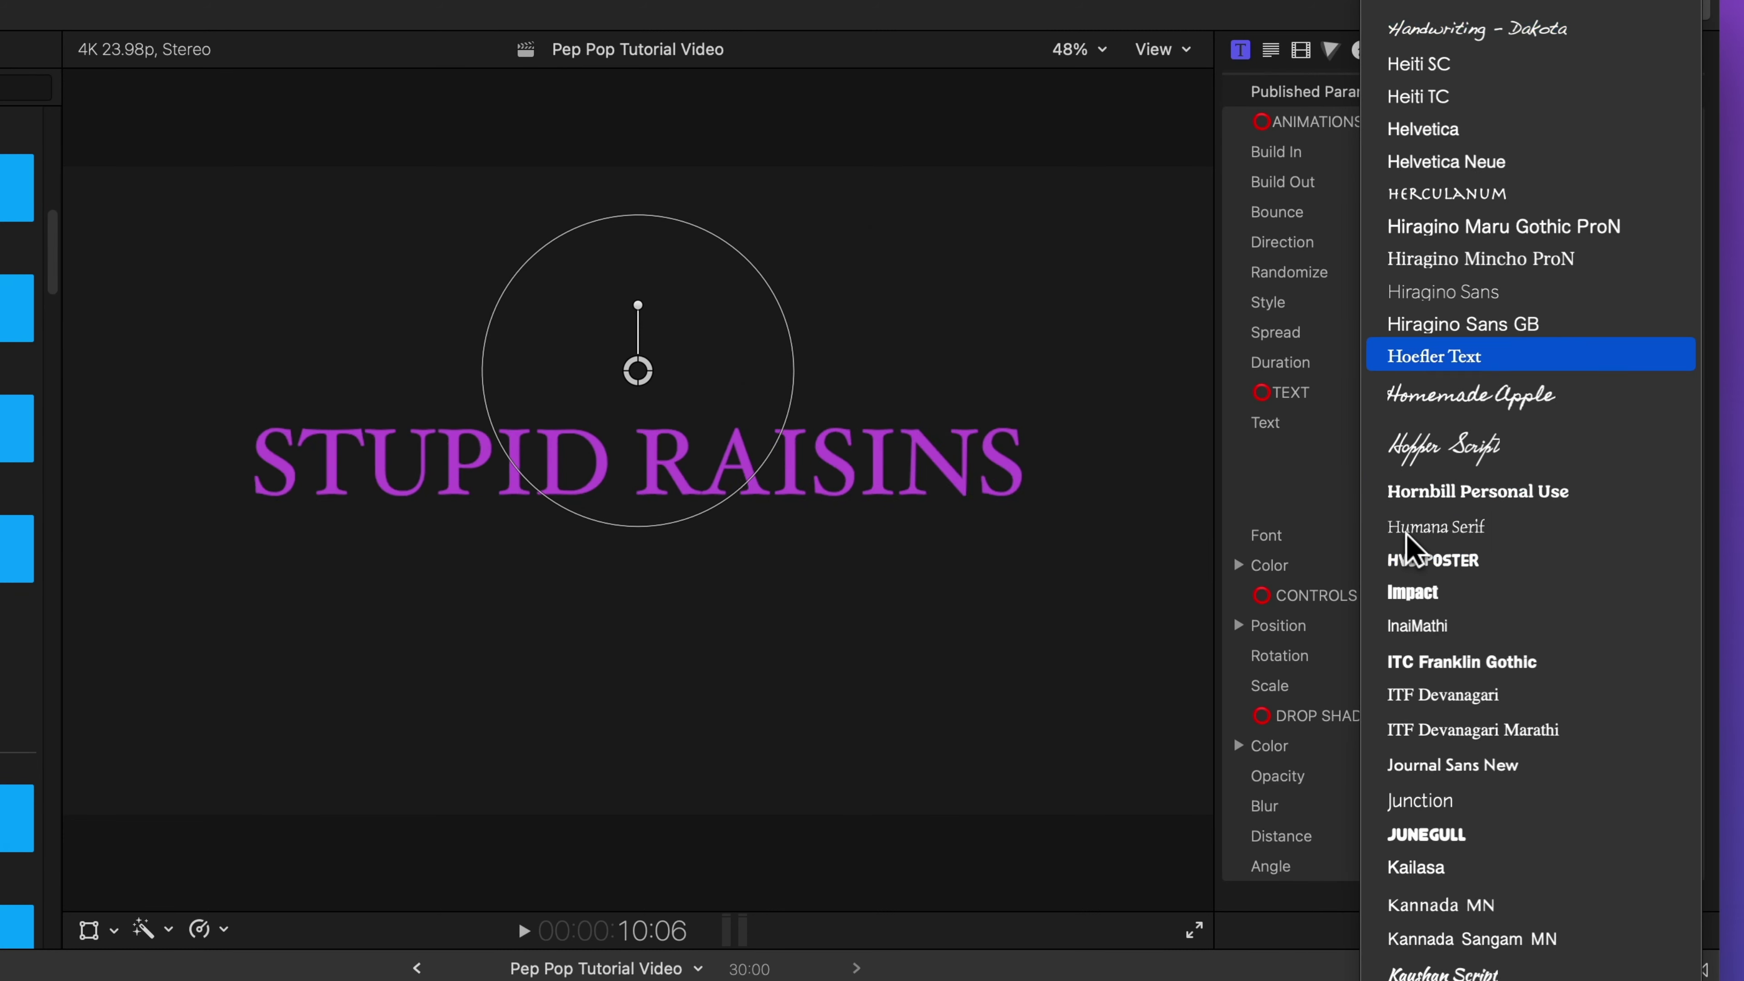
{"action": "key", "text": "Return"}
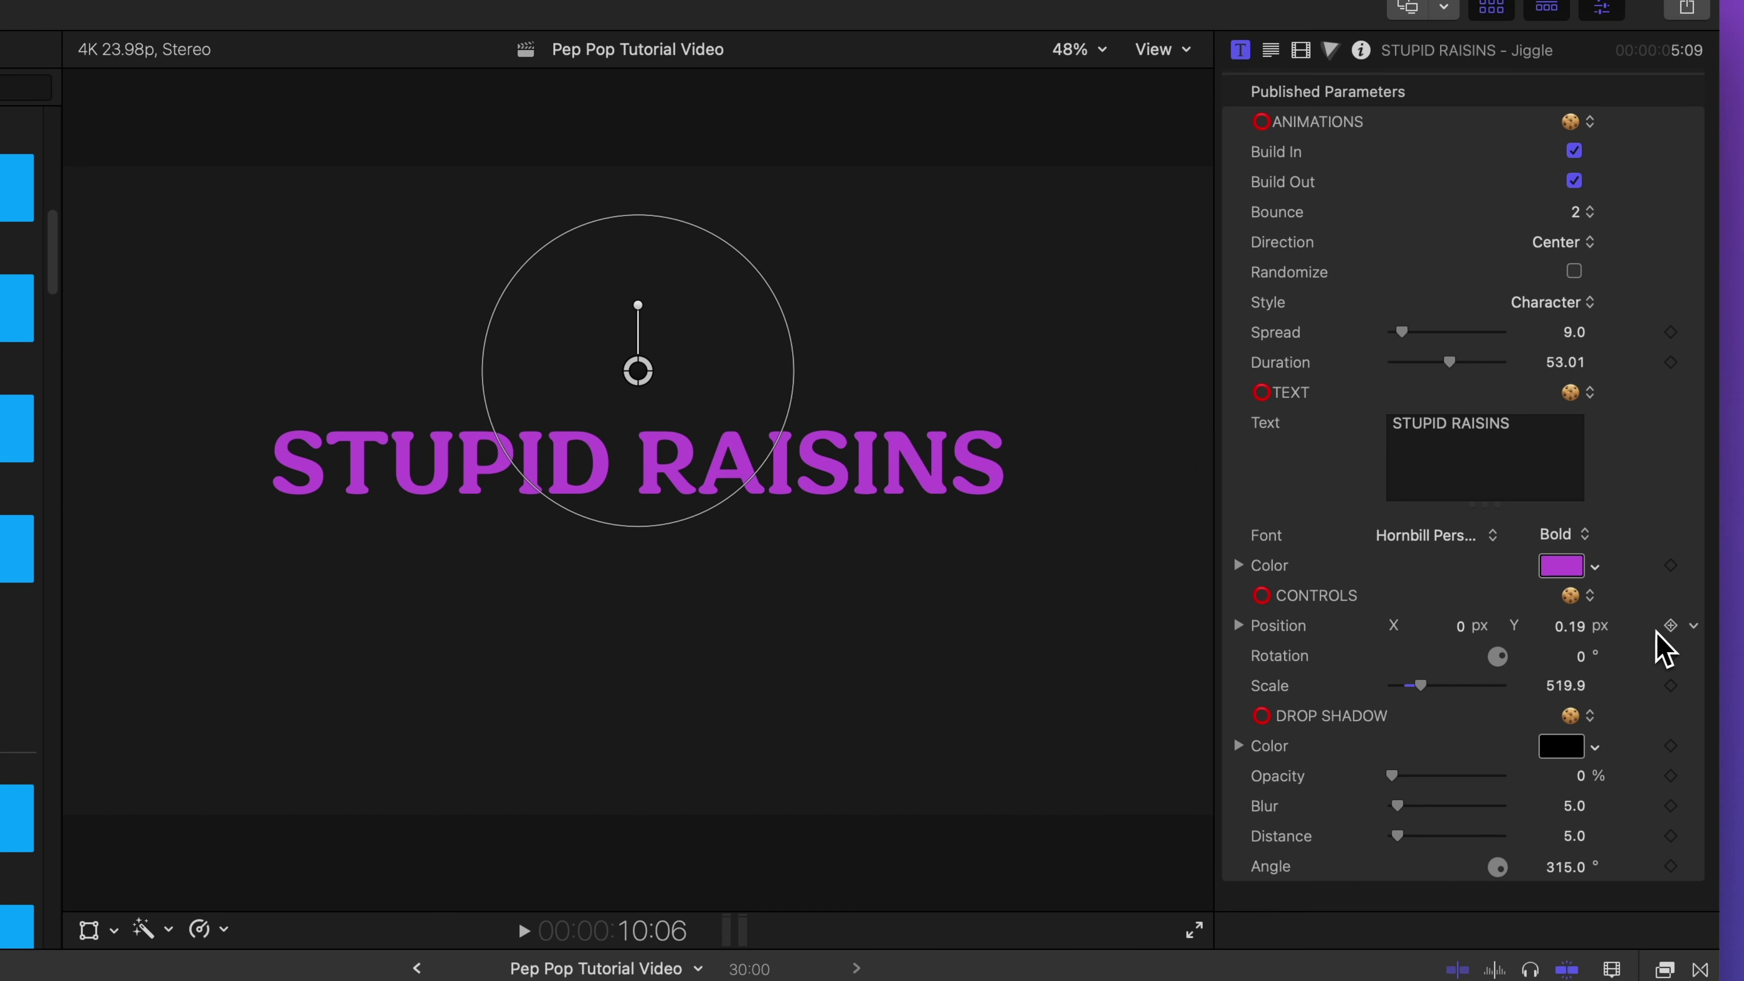
{"action": "left_click_drag", "start_coordinate": [1398, 805], "coordinate": [1336, 729]}
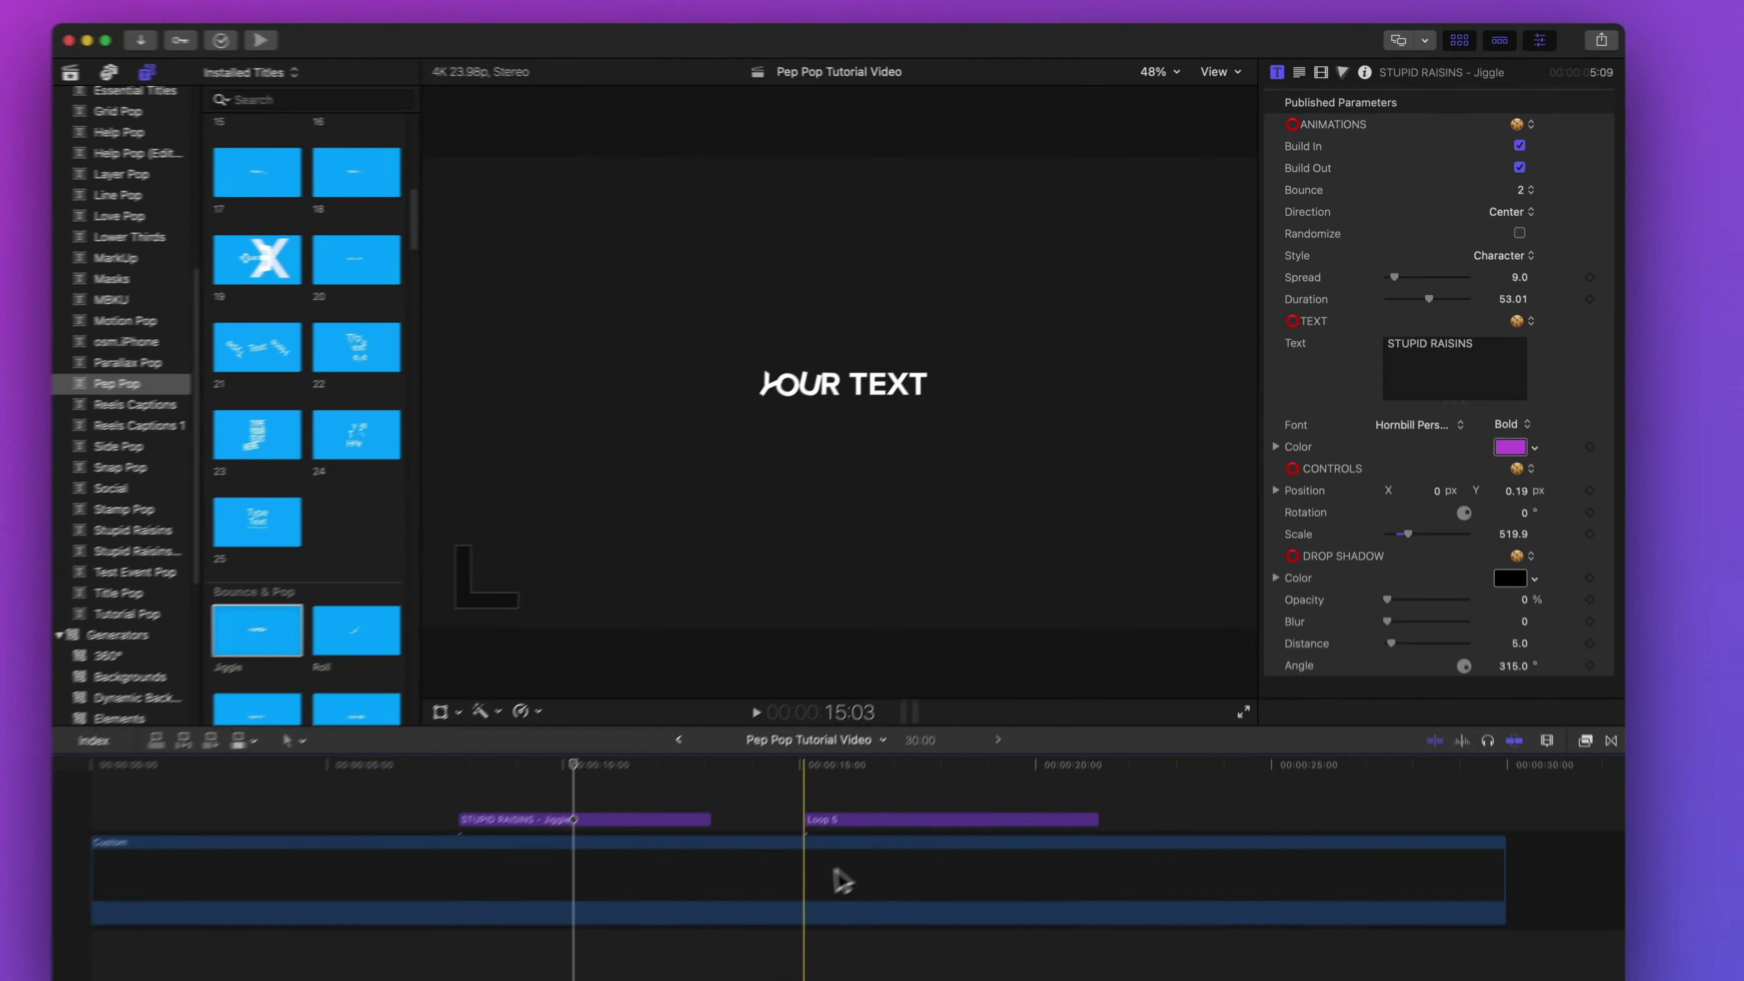
Step: Change the Custom background generator's color to white
{"action": "left_click", "coordinate": [838, 849]}
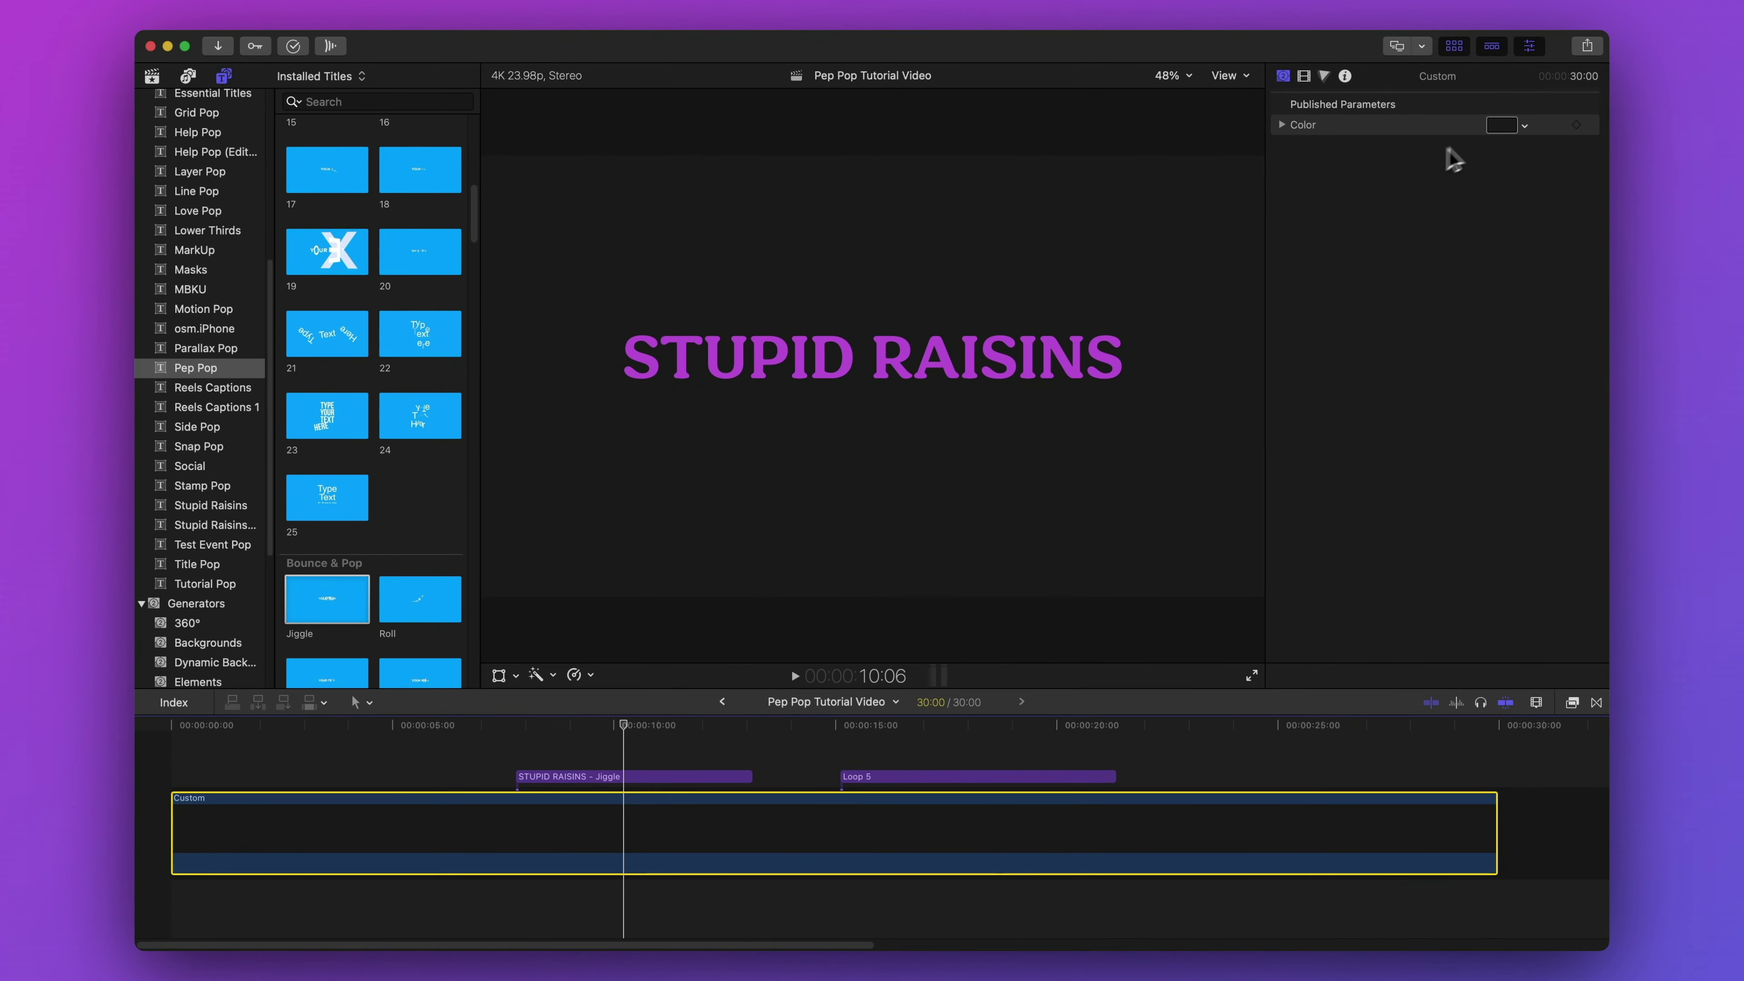
{"action": "left_click", "coordinate": [1498, 126]}
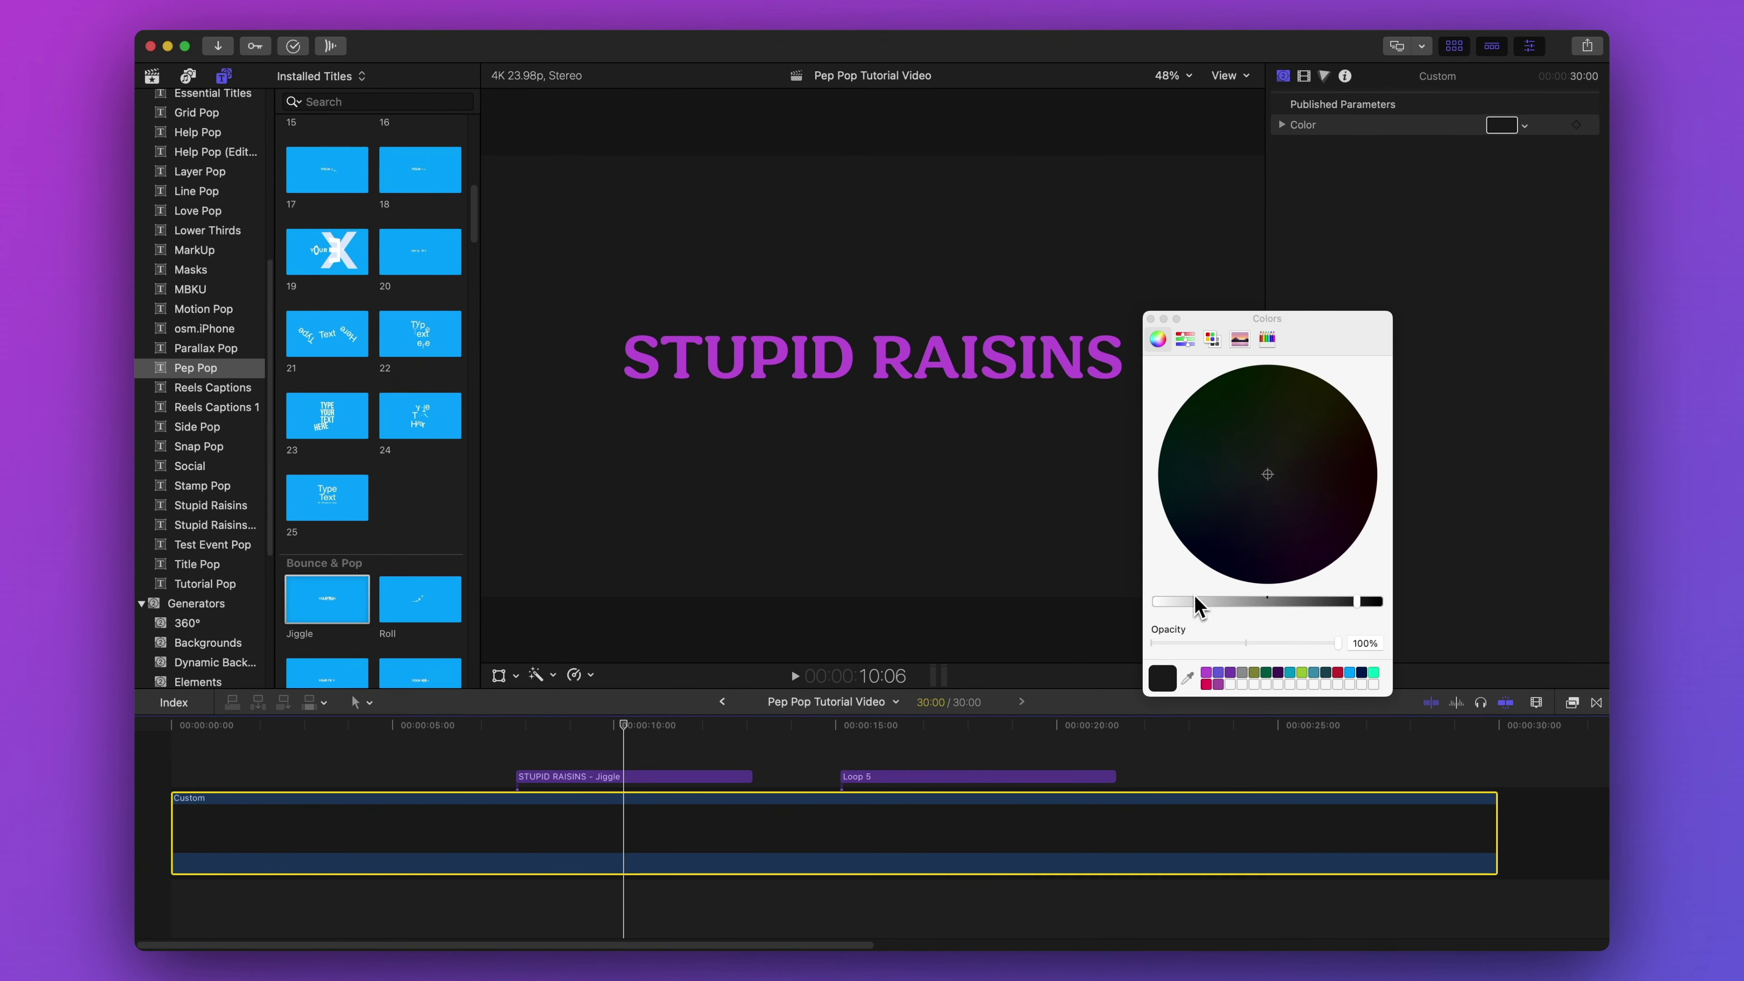
{"action": "left_click", "coordinate": [1157, 602]}
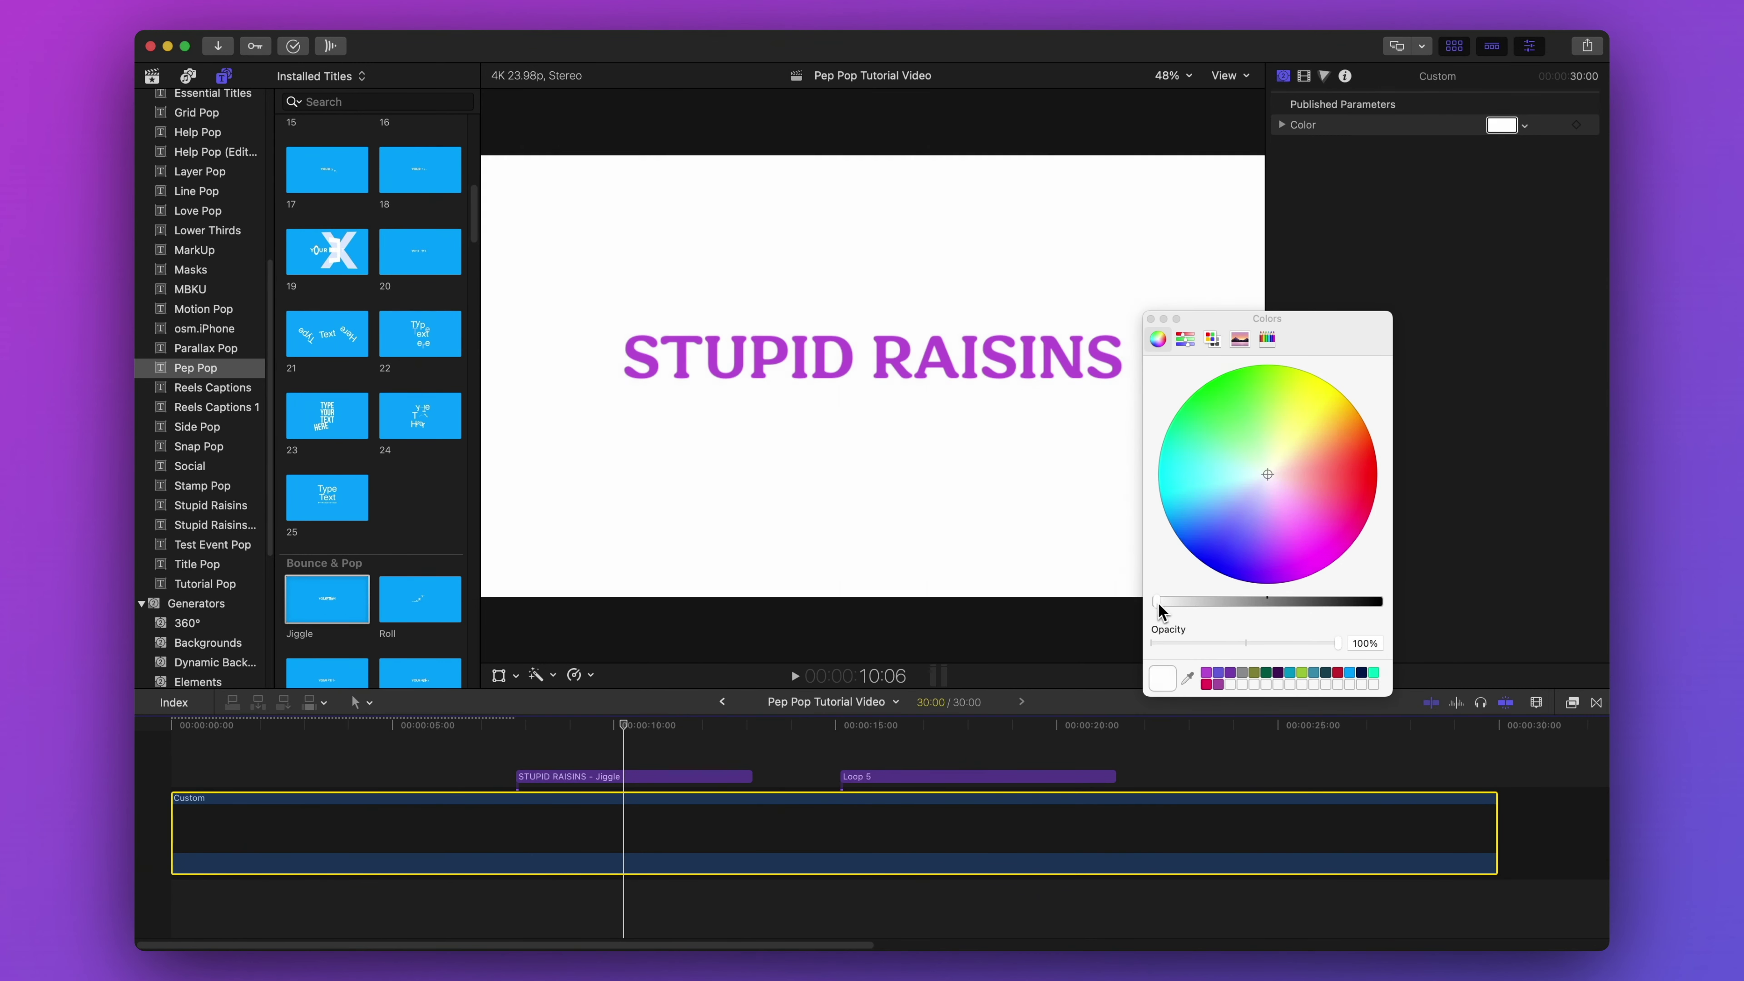
{"action": "left_click", "coordinate": [1151, 319]}
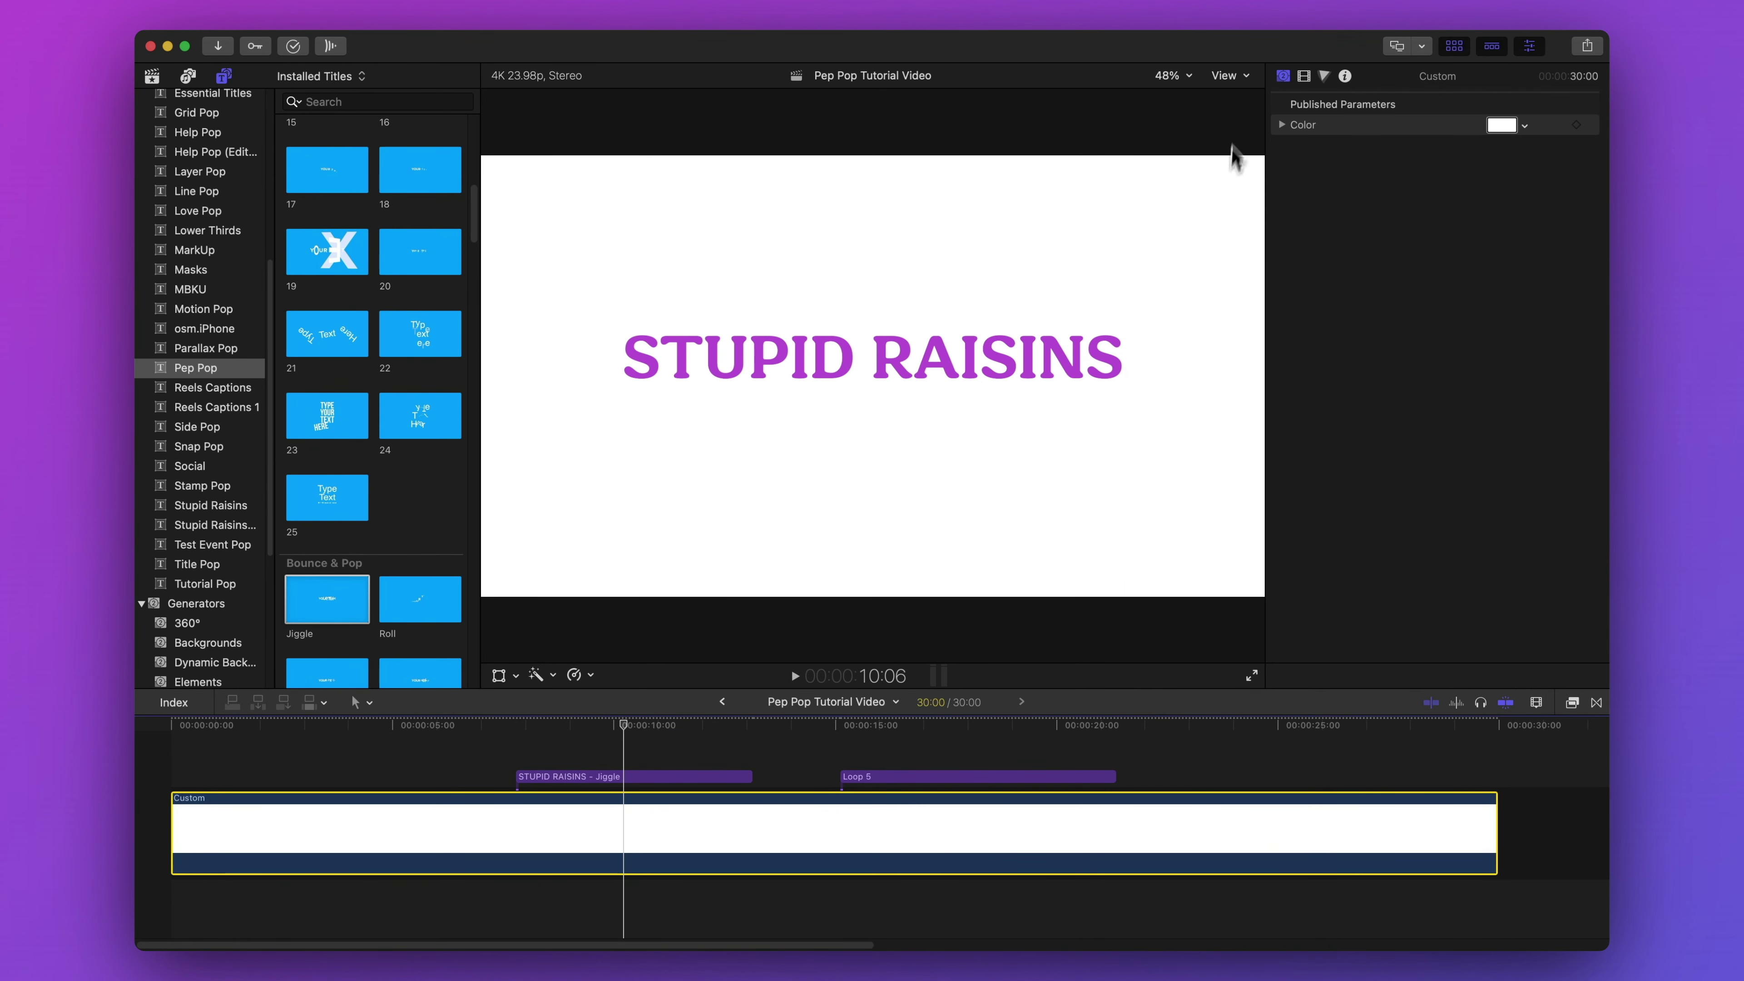
Step: Adjust the title's drop shadow to 69.1% opacity, 30 blur and 18 distance, then preview
{"action": "left_click", "coordinate": [712, 777]}
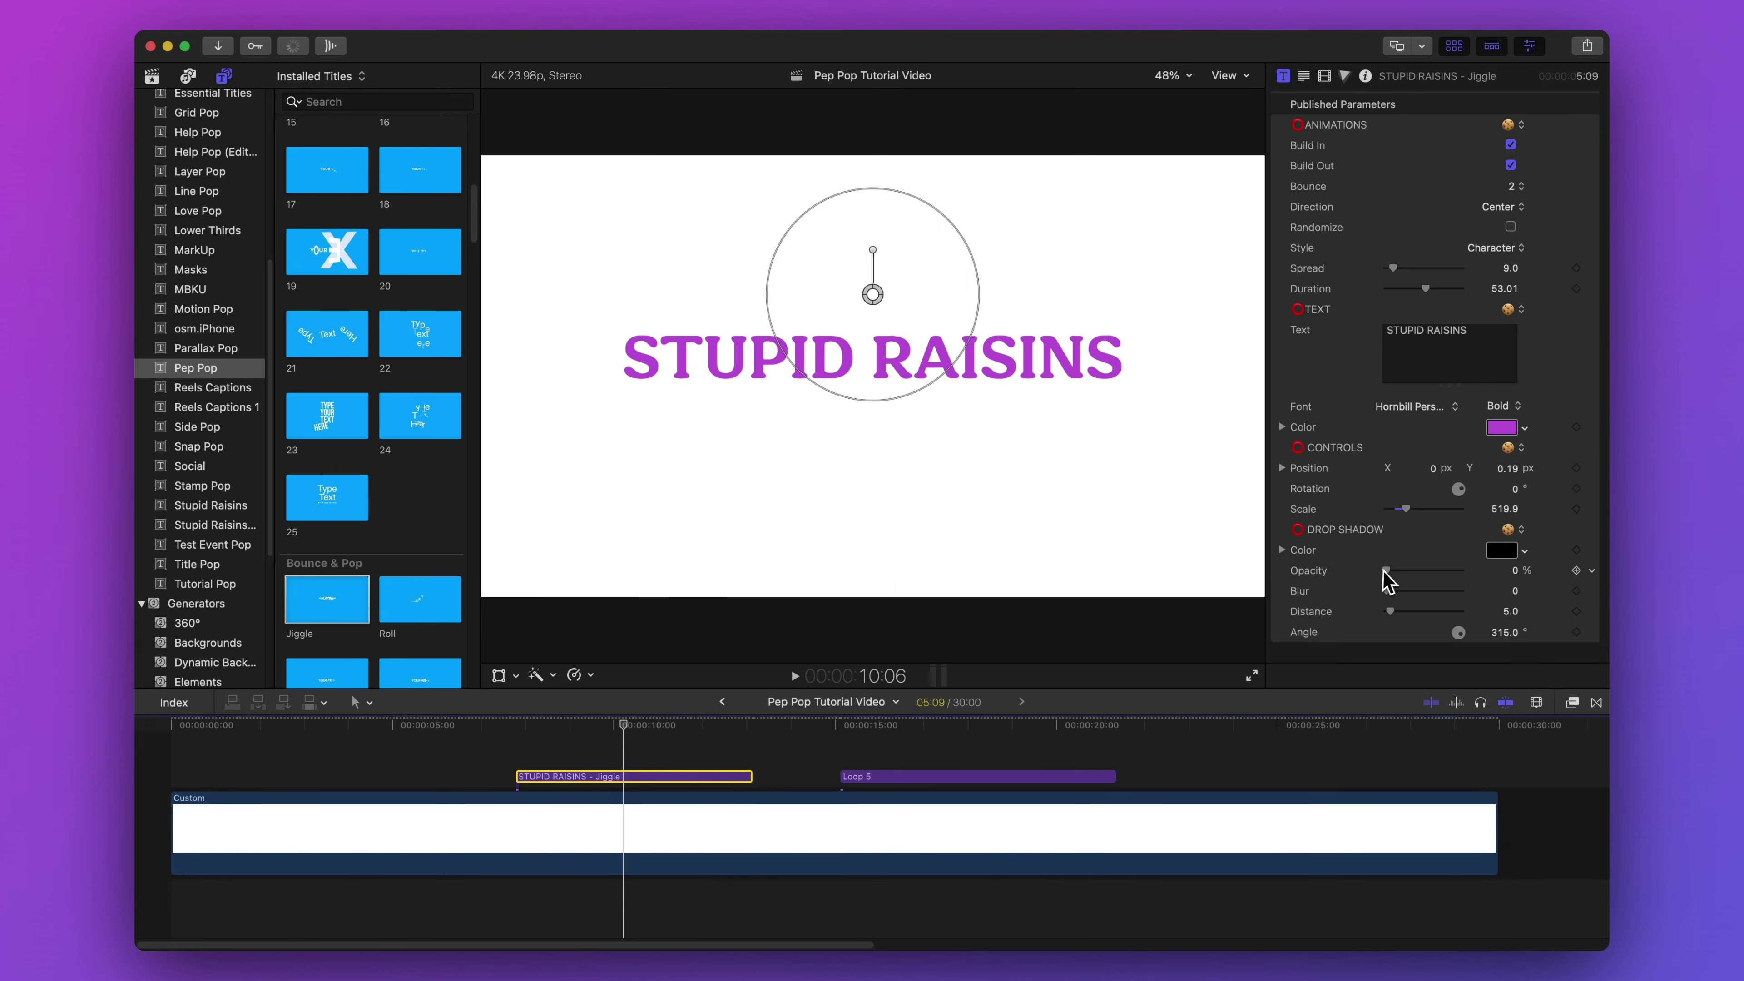
{"action": "left_click_drag", "start_coordinate": [1386, 570], "coordinate": [1444, 572]}
{"action": "left_click_drag", "start_coordinate": [1439, 759], "coordinate": [1361, 808]}
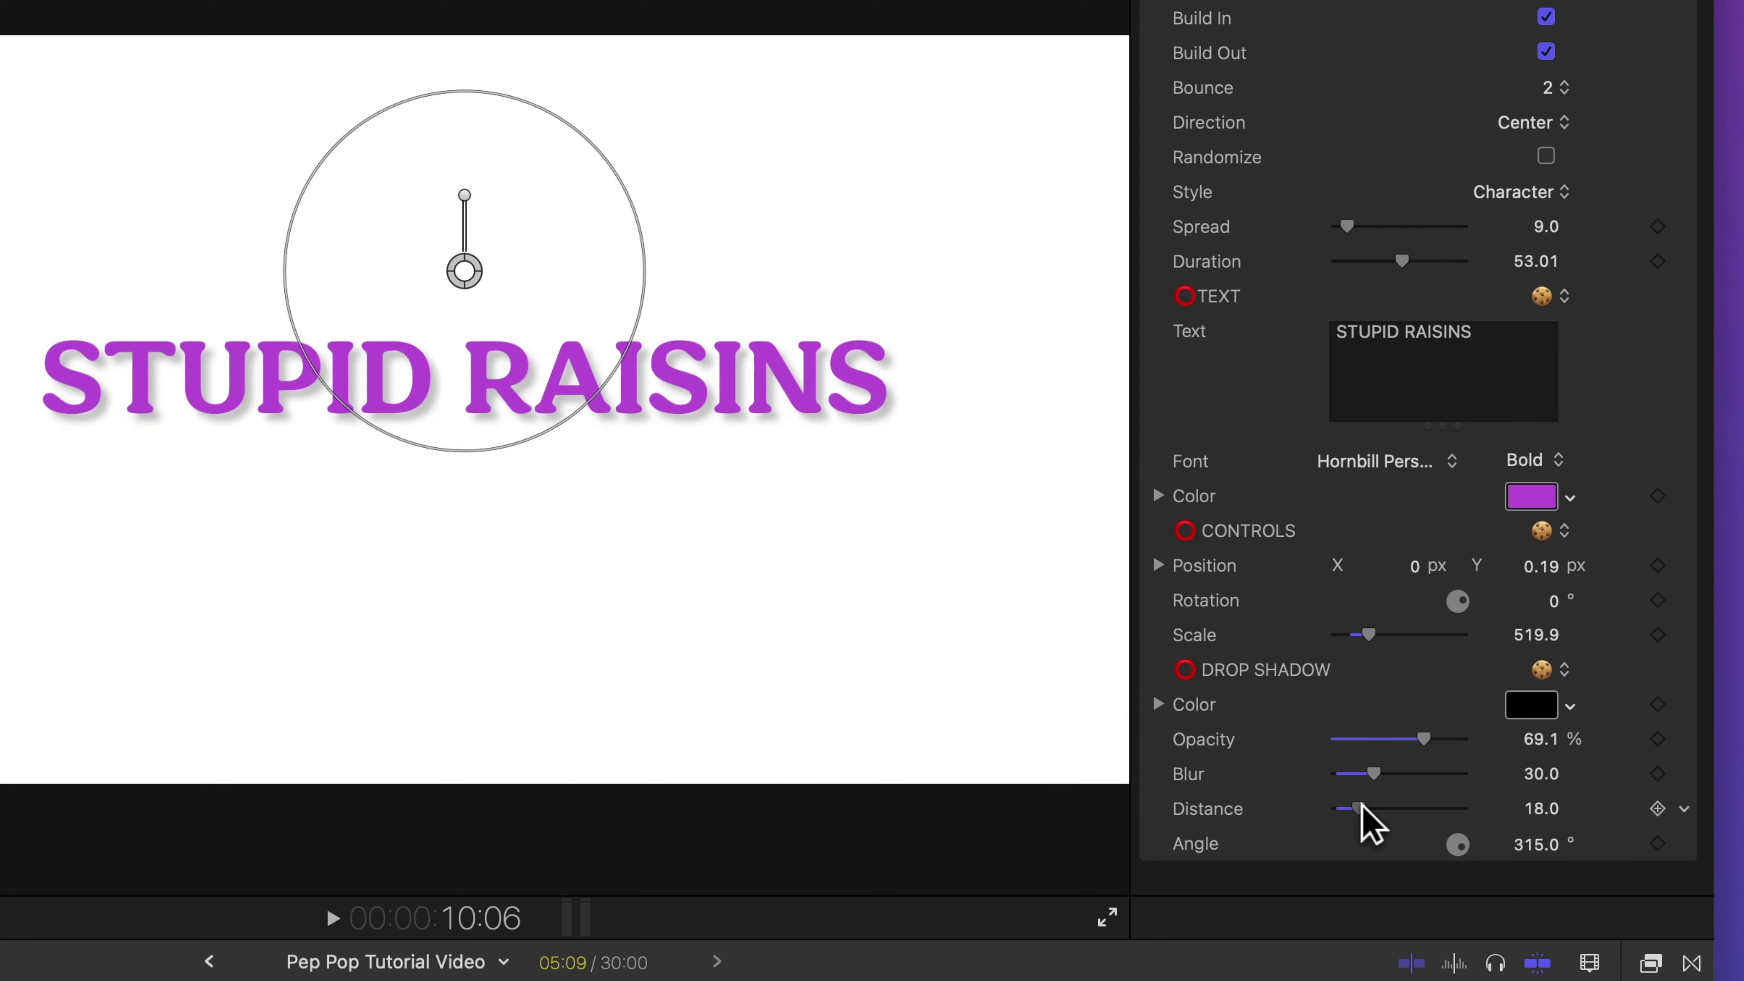
{"action": "key", "text": "space"}
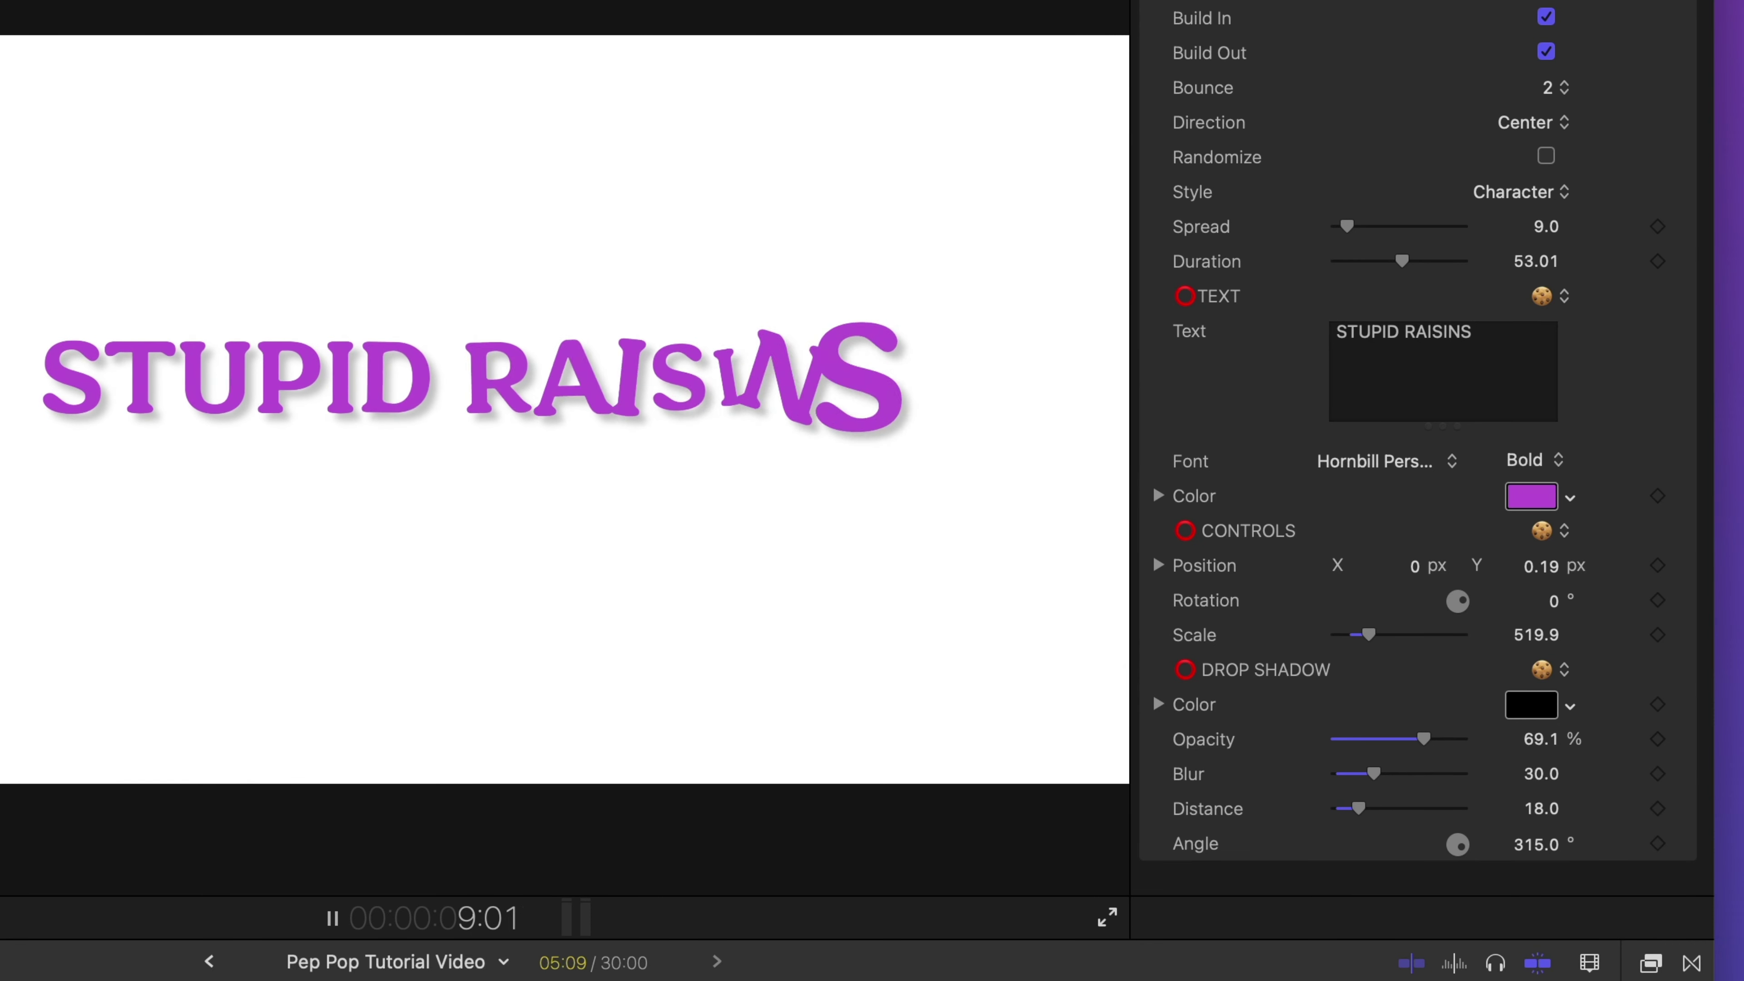
{"action": "key", "text": "space"}
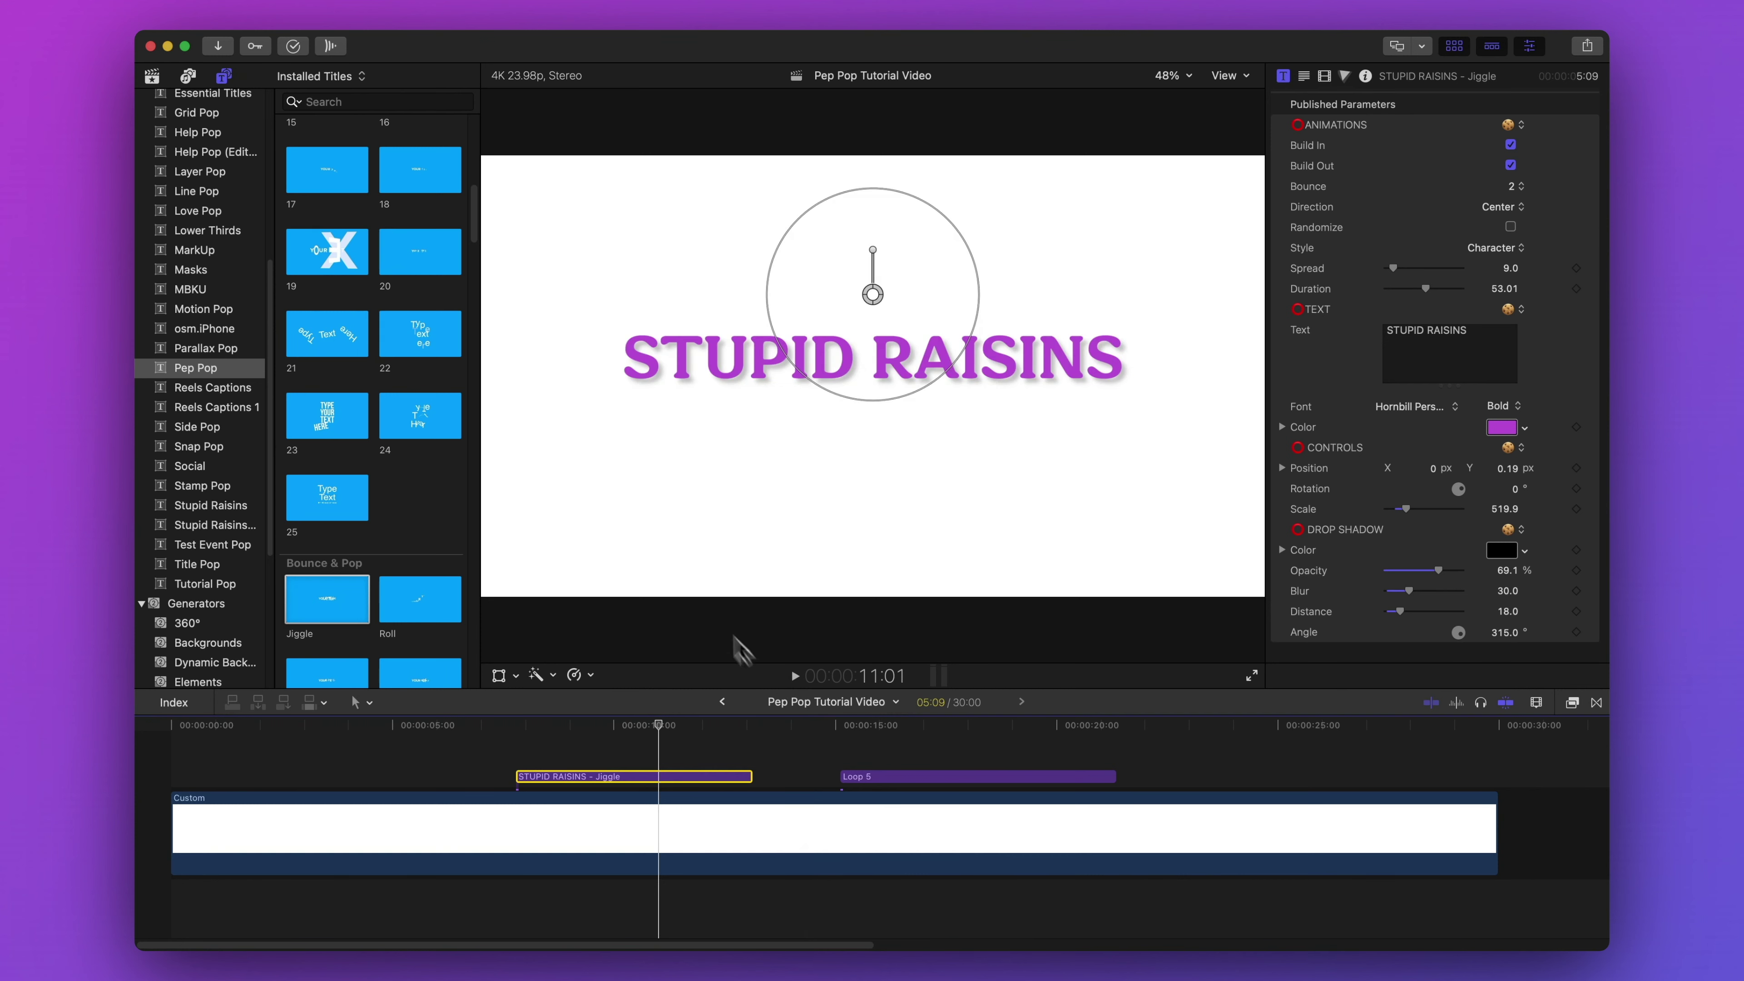
Step: Move the purple Loop 5 title earlier, preview it, and stretch its end edge to lengthen it
{"action": "left_click_drag", "start_coordinate": [479, 220], "coordinate": [483, 431]}
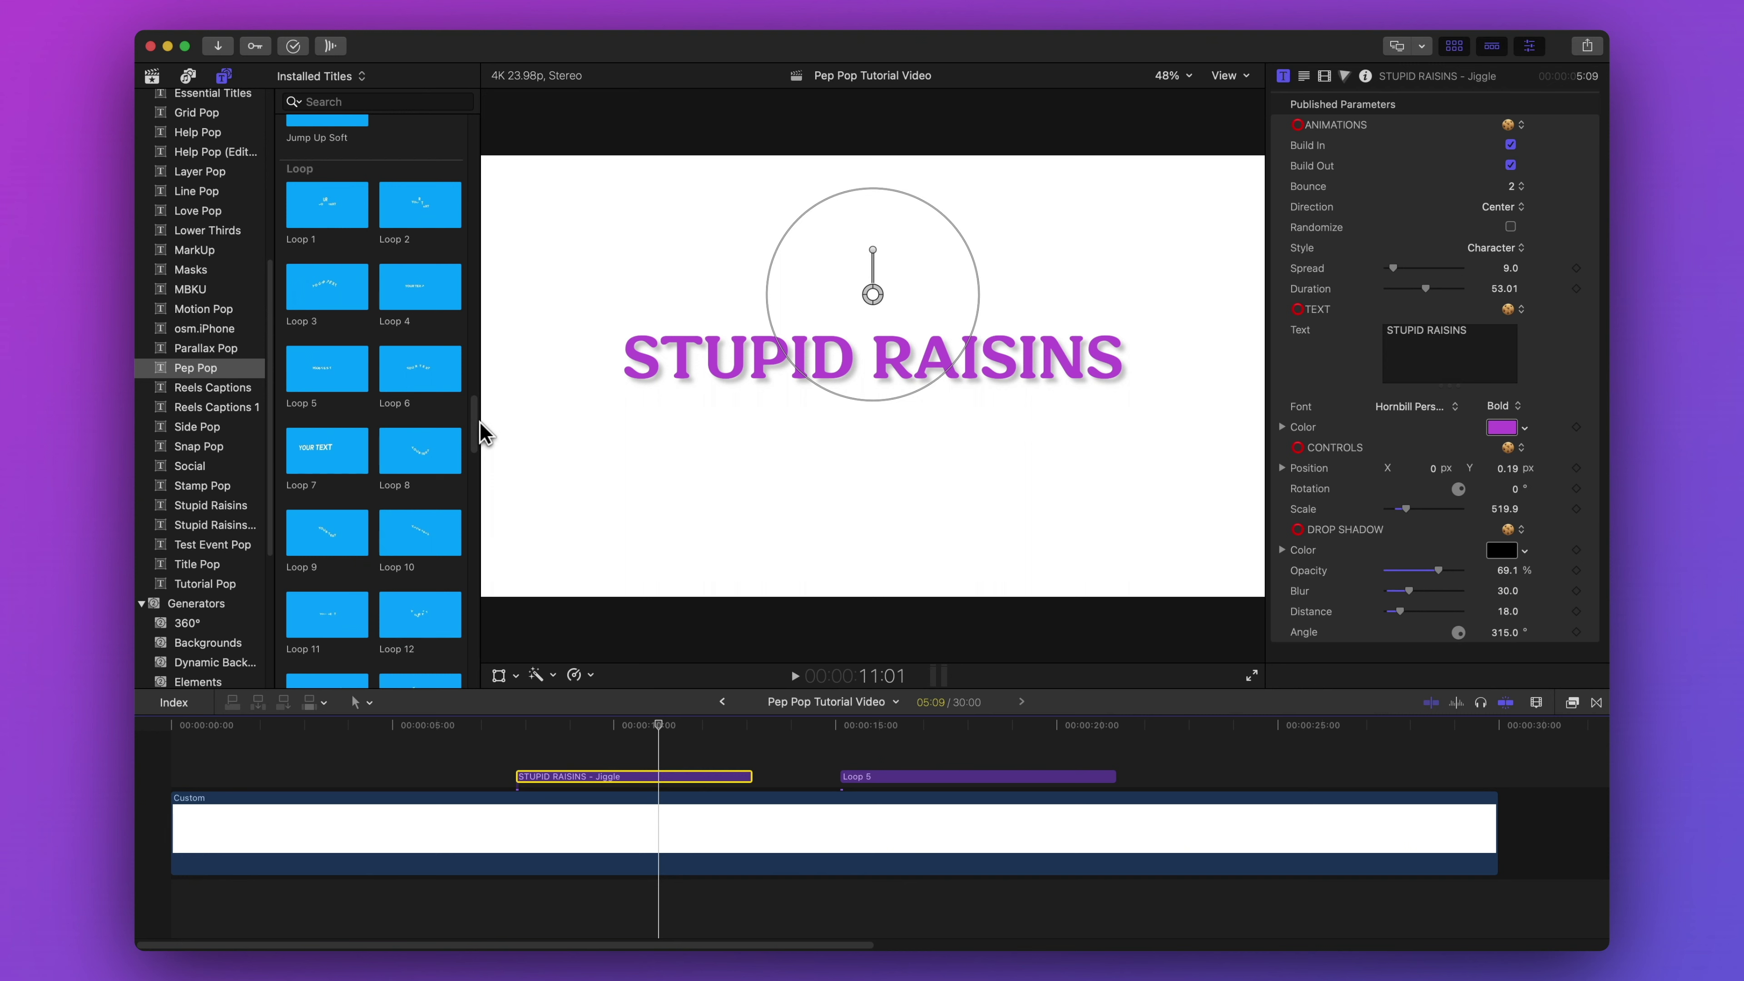
{"action": "left_click_drag", "start_coordinate": [868, 776], "coordinate": [716, 779]}
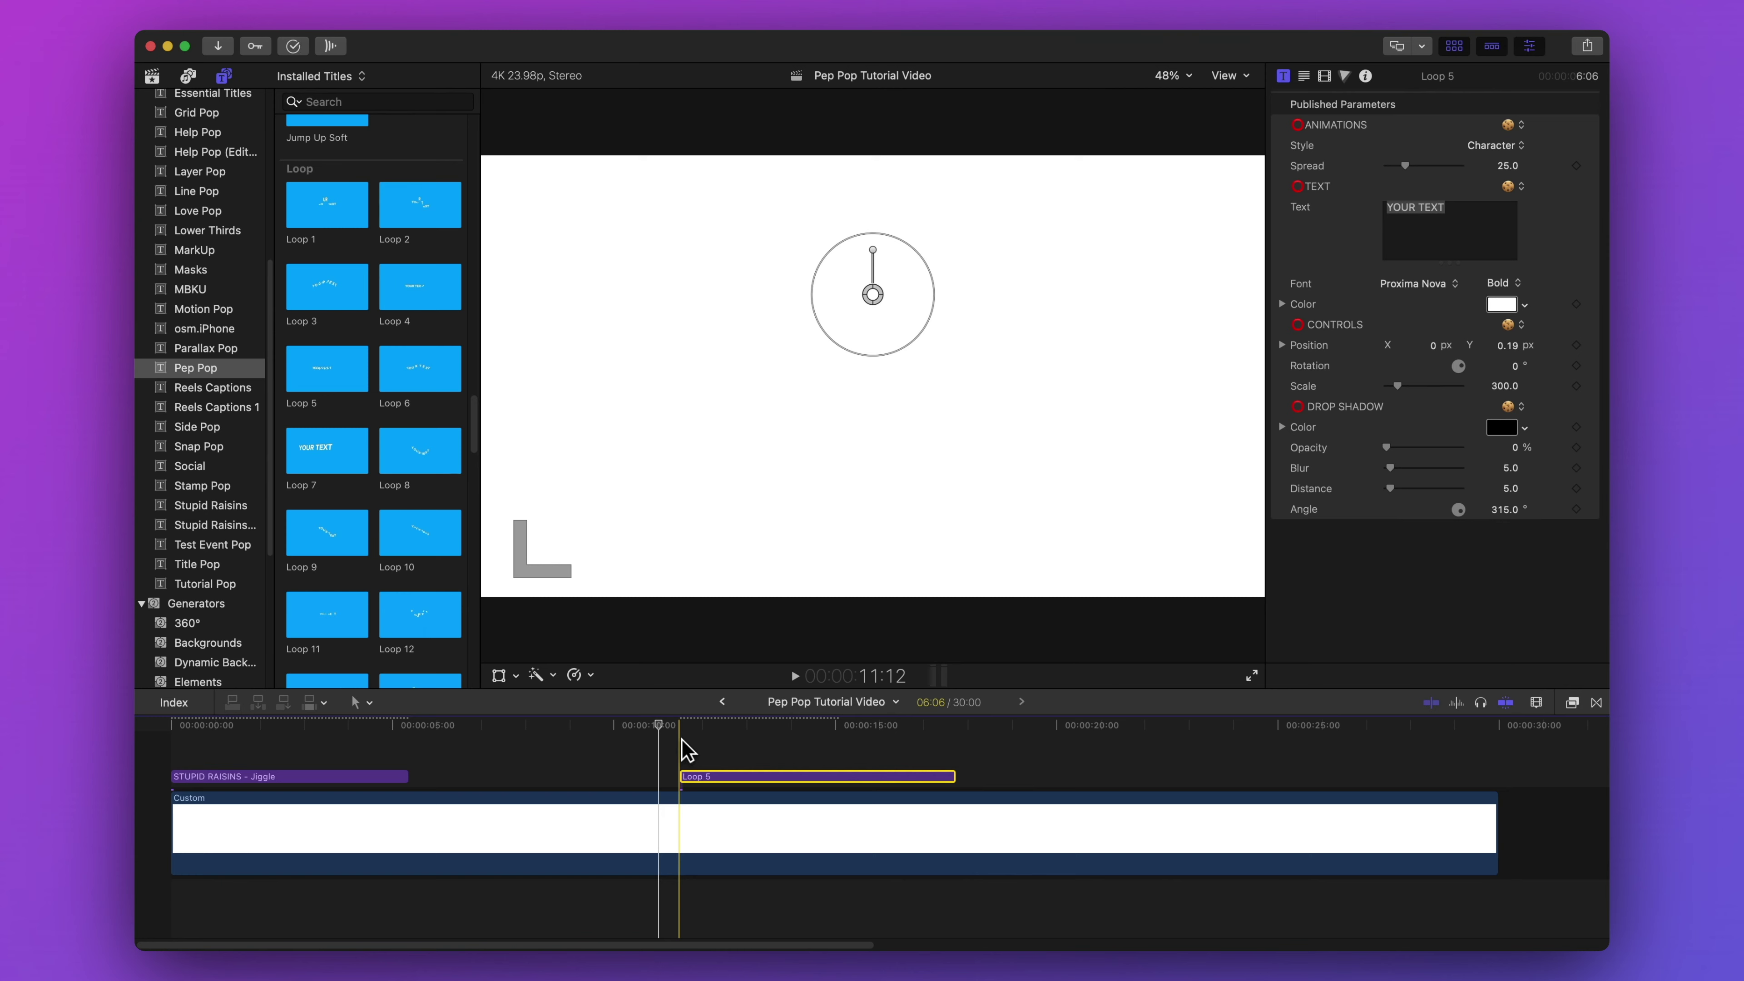
{"action": "key", "text": "space"}
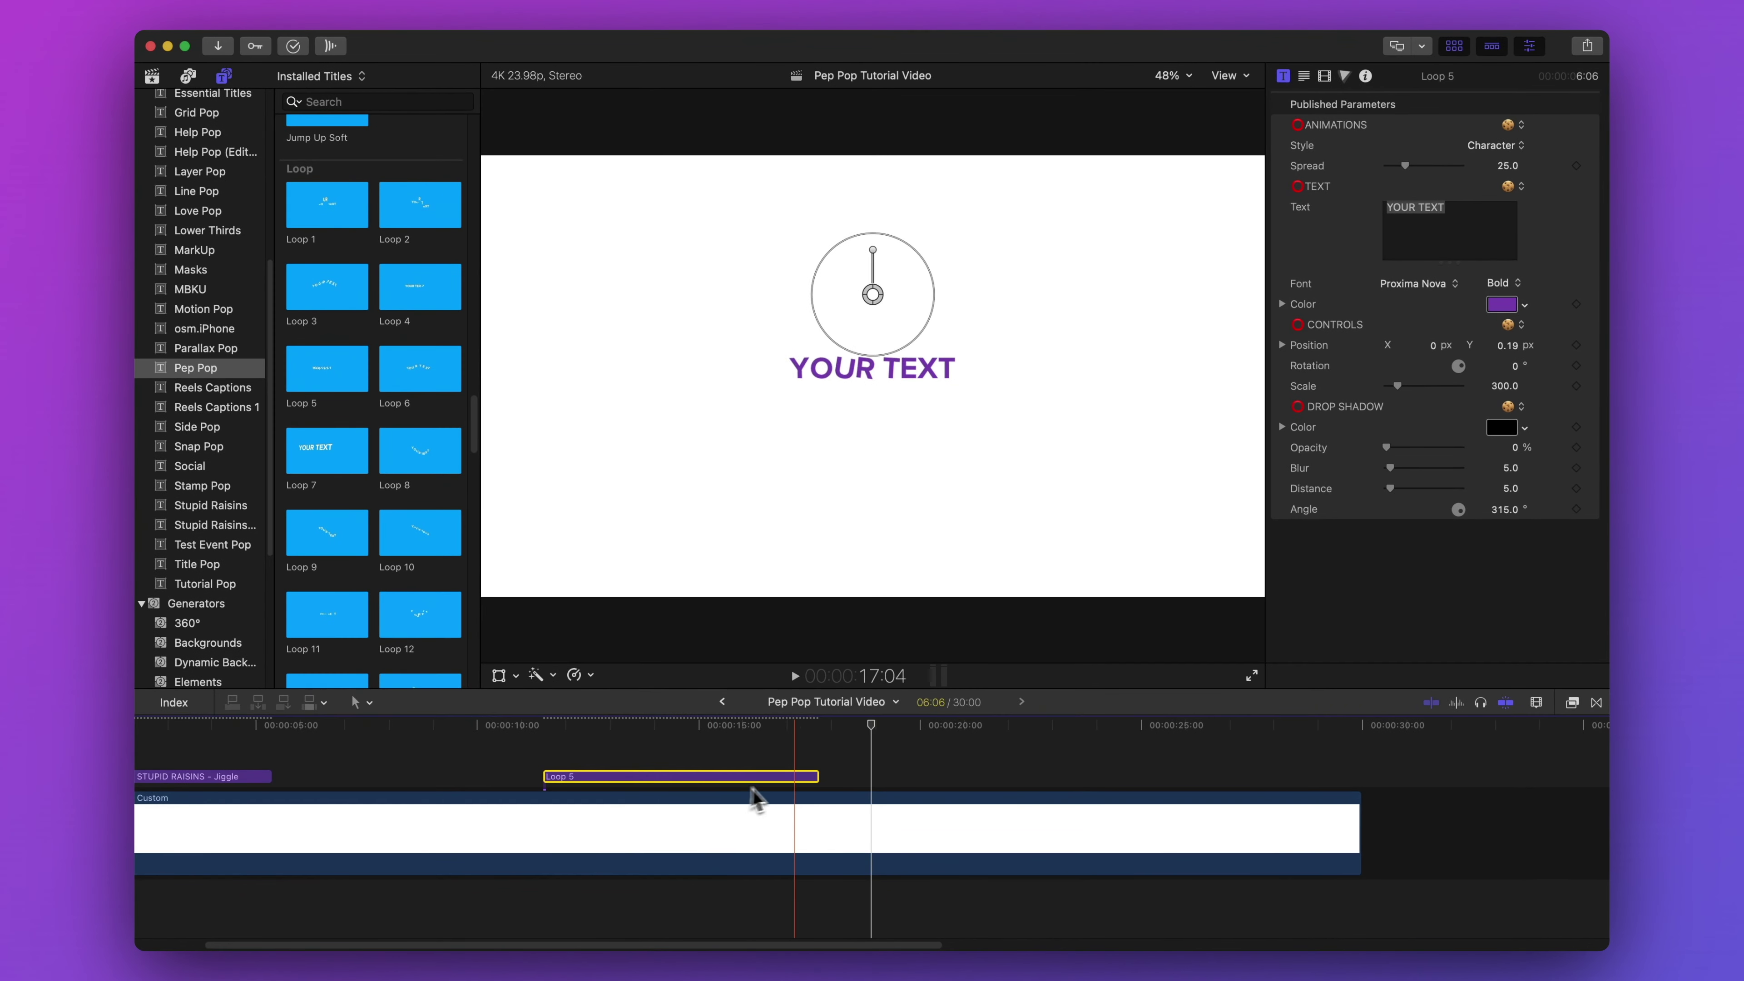
{"action": "left_click_drag", "start_coordinate": [812, 776], "coordinate": [1334, 775]}
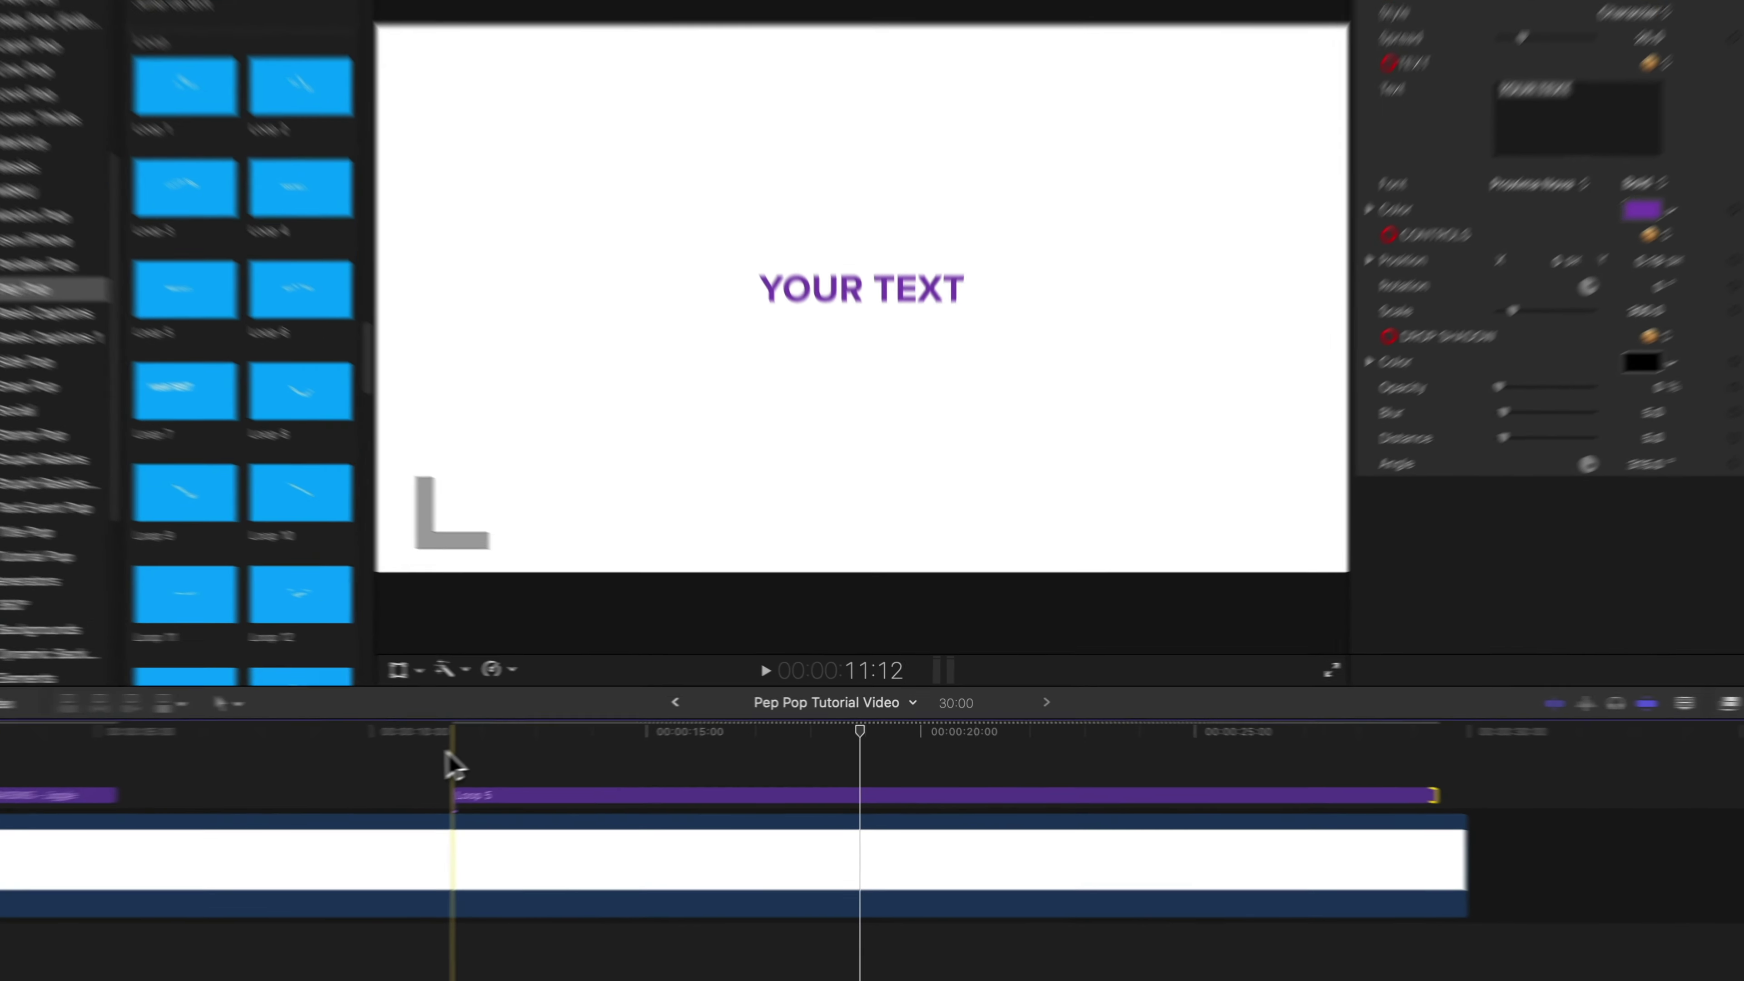
Step: Play back the extended Loop 5 title to check it, then select its clip
{"action": "key", "text": "space"}
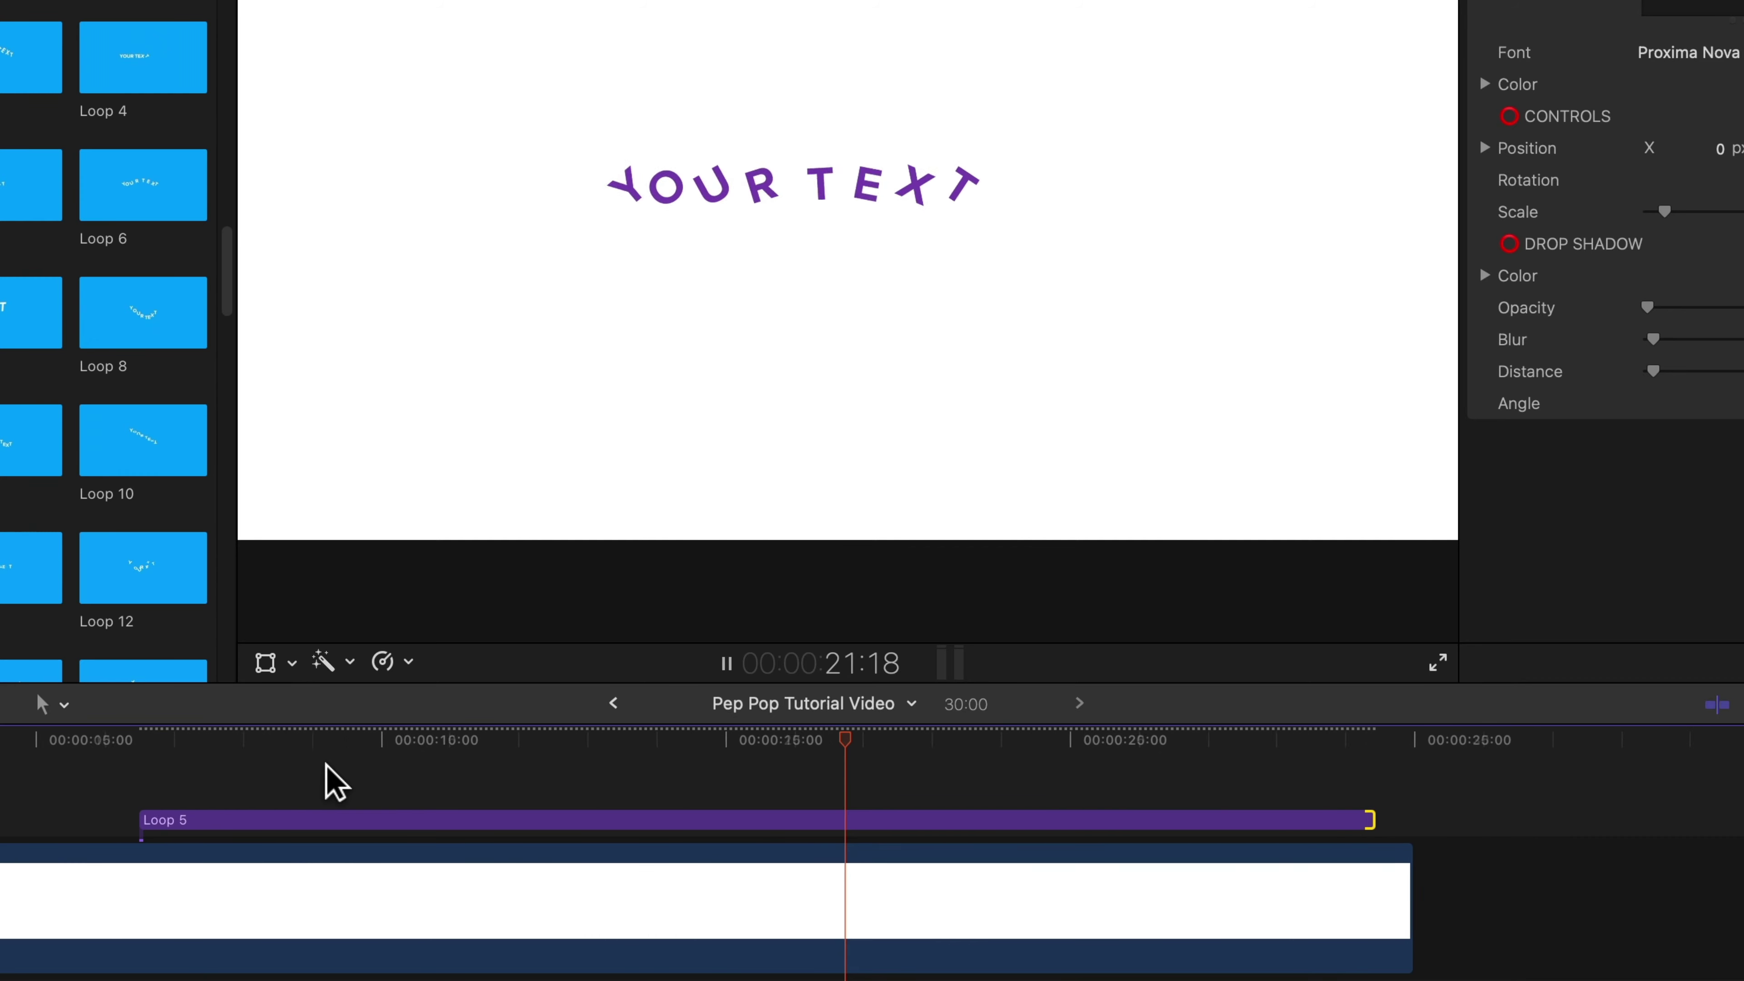
{"action": "key", "text": "space"}
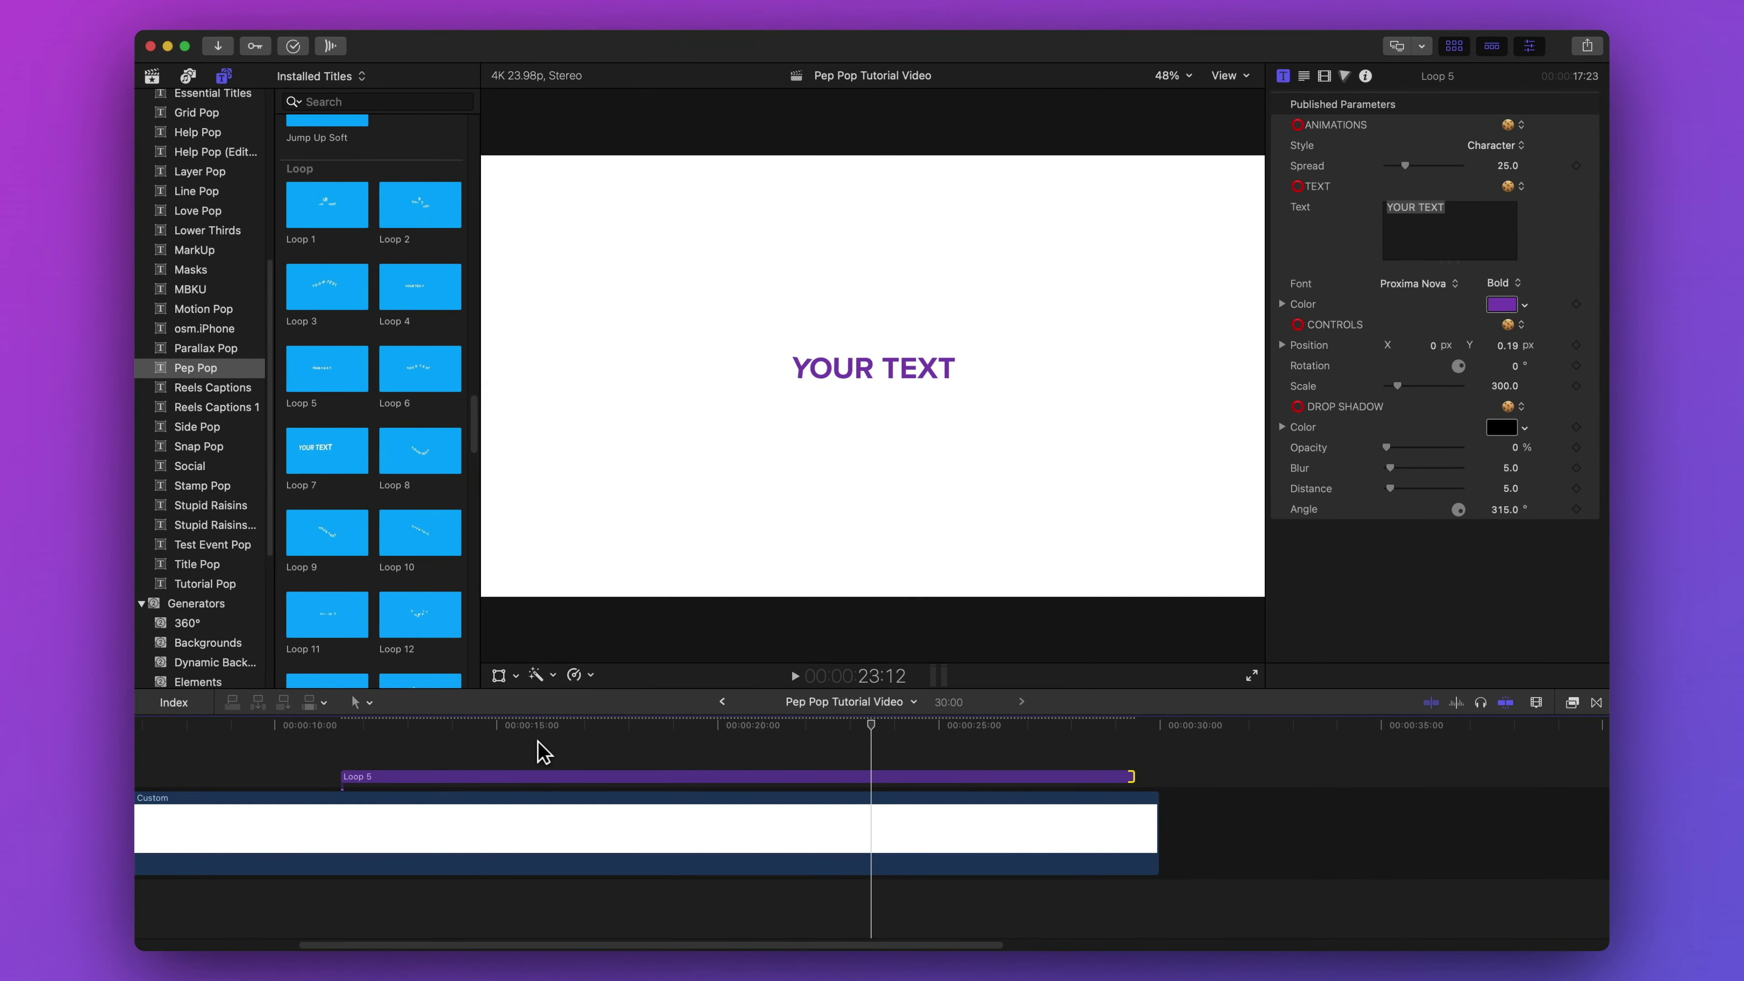
{"action": "left_click", "coordinate": [542, 777]}
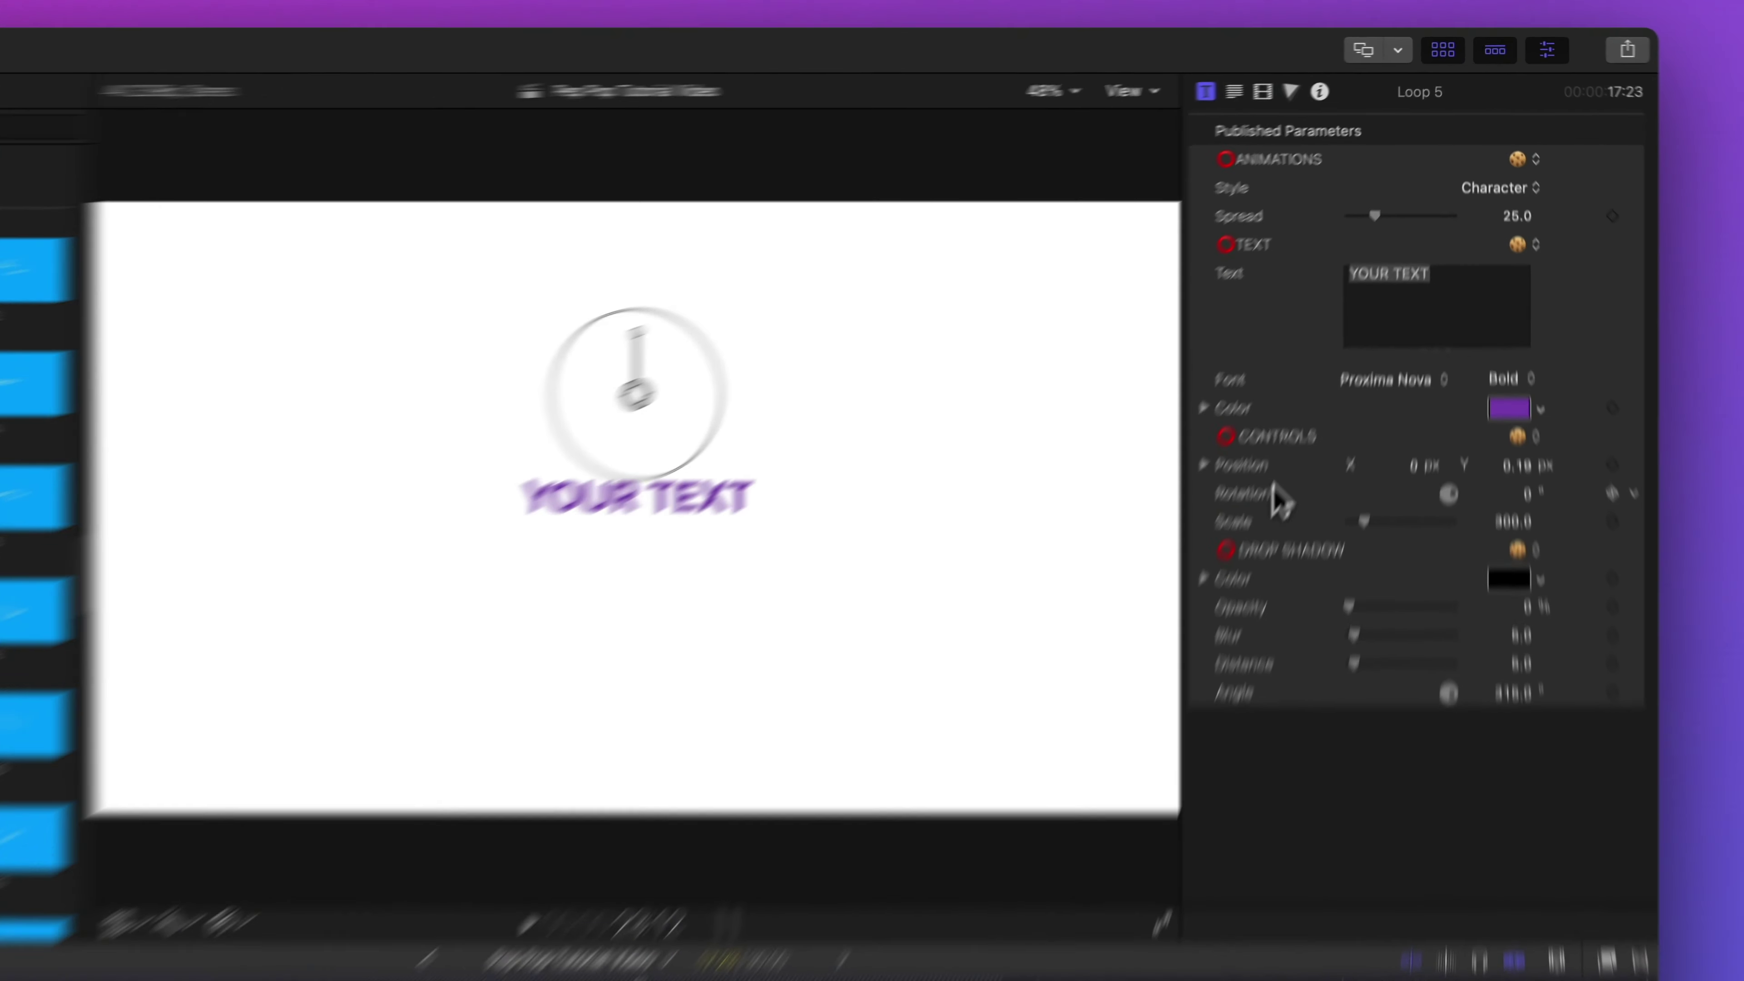